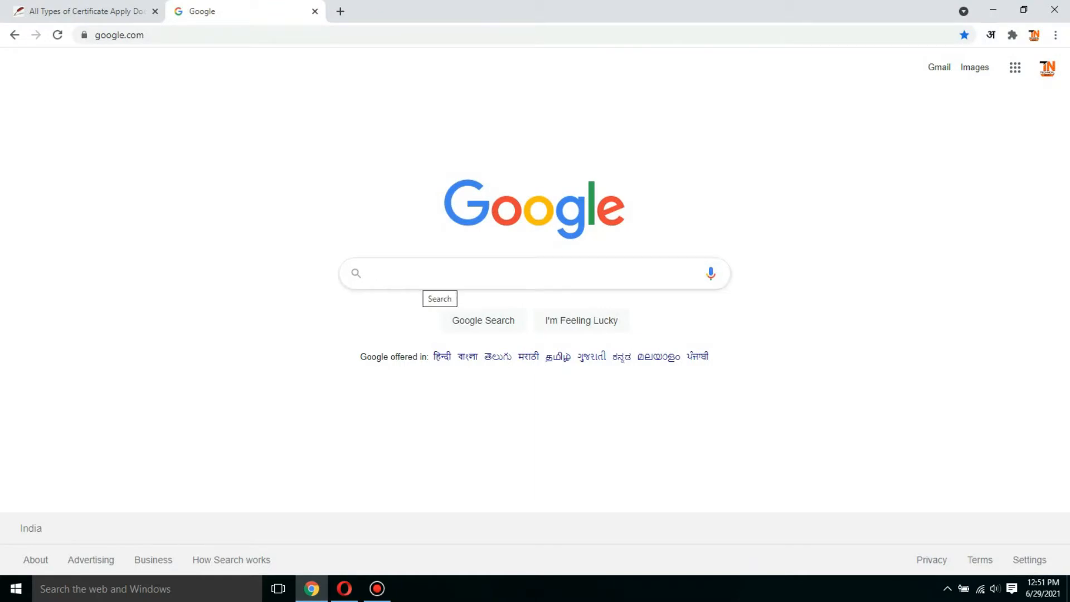
Search Google for 'uksssc' and look over the results led by sssc.uk.gov.in
type("uksss")
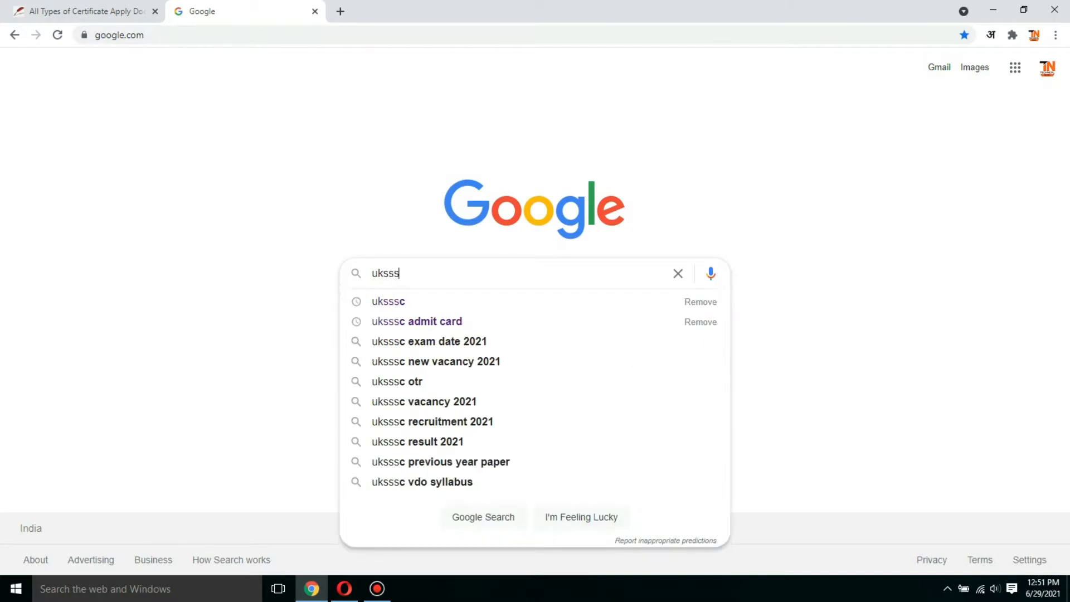
type("c")
key("Return")
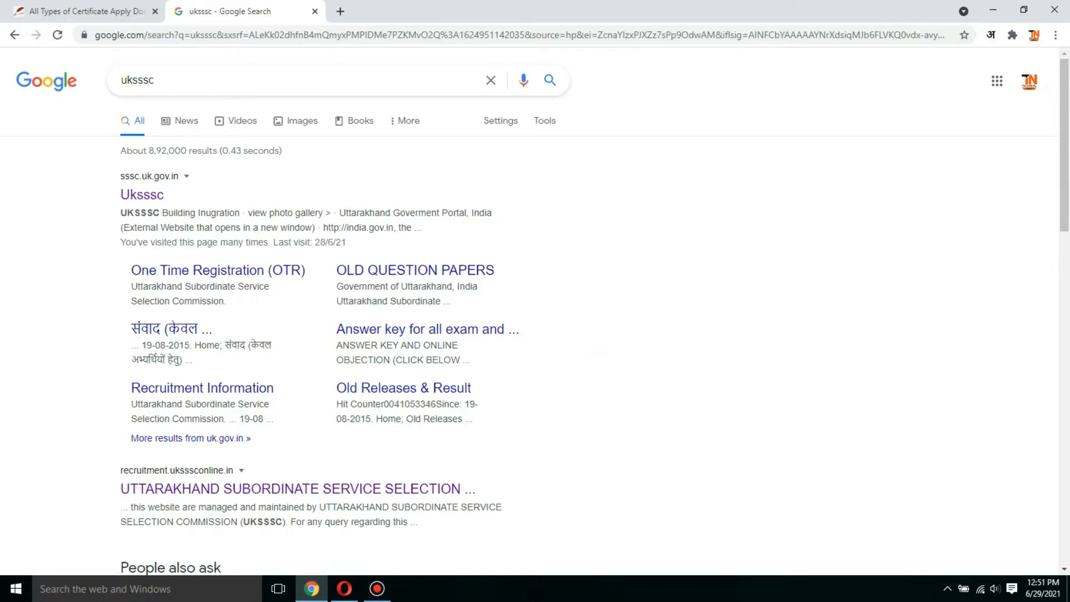
scroll(301, 256, "down", 8)
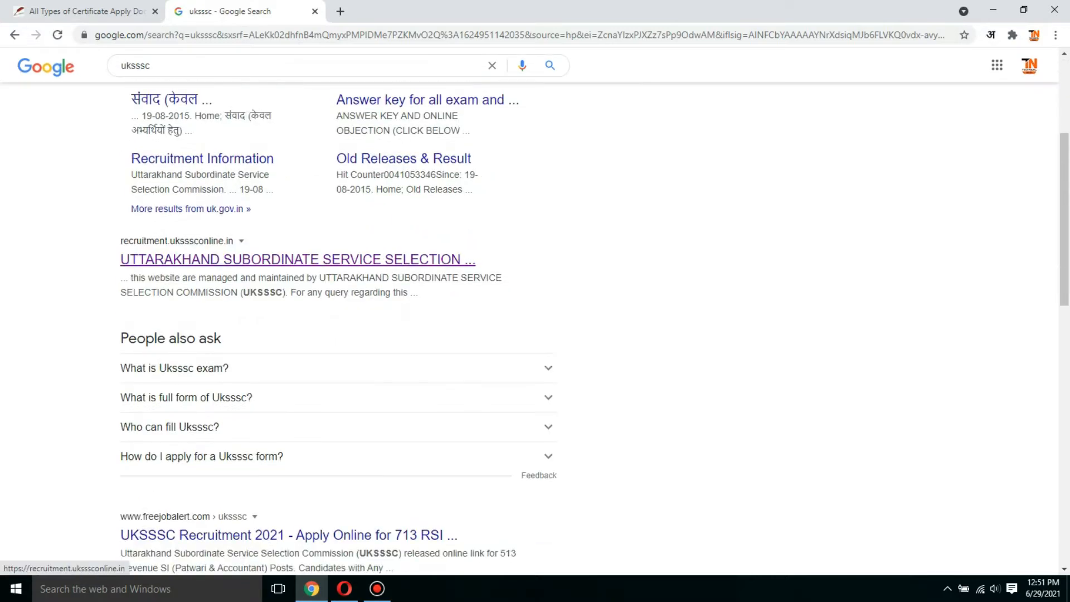
scroll(301, 257, "up", 8)
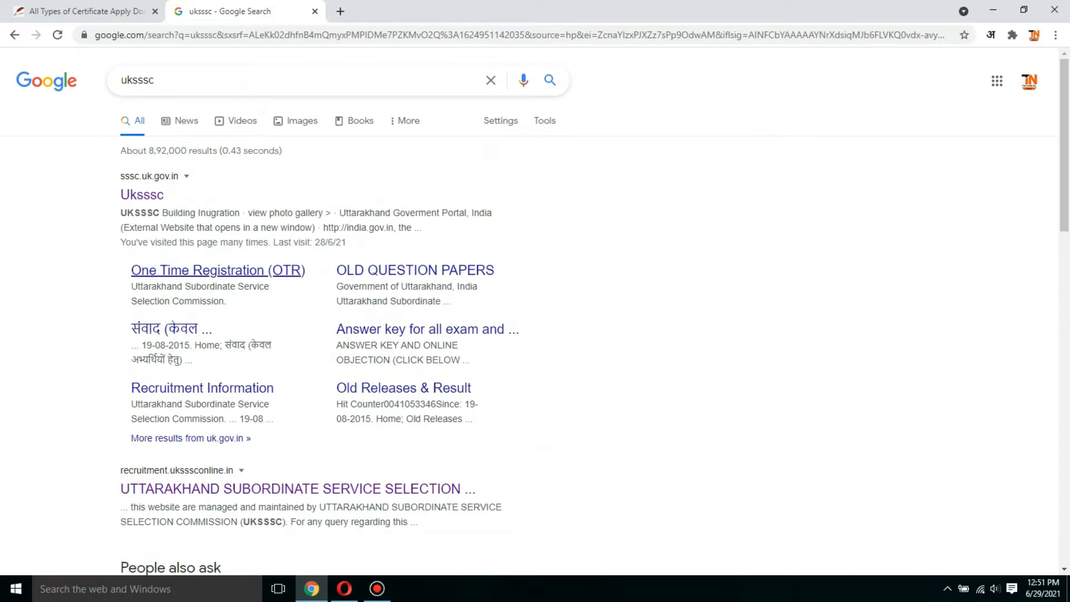
scroll(218, 270, "down", 3)
scroll(218, 270, "up", 3)
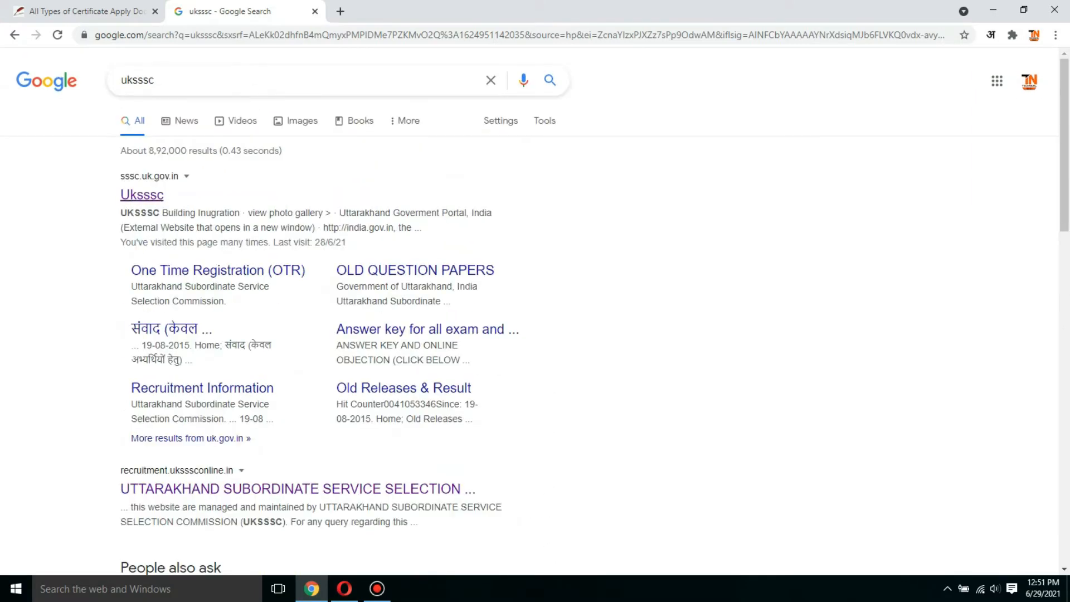
Go from the sssc.uk.gov.in commission site to its Online Application login page
left_click(142, 194)
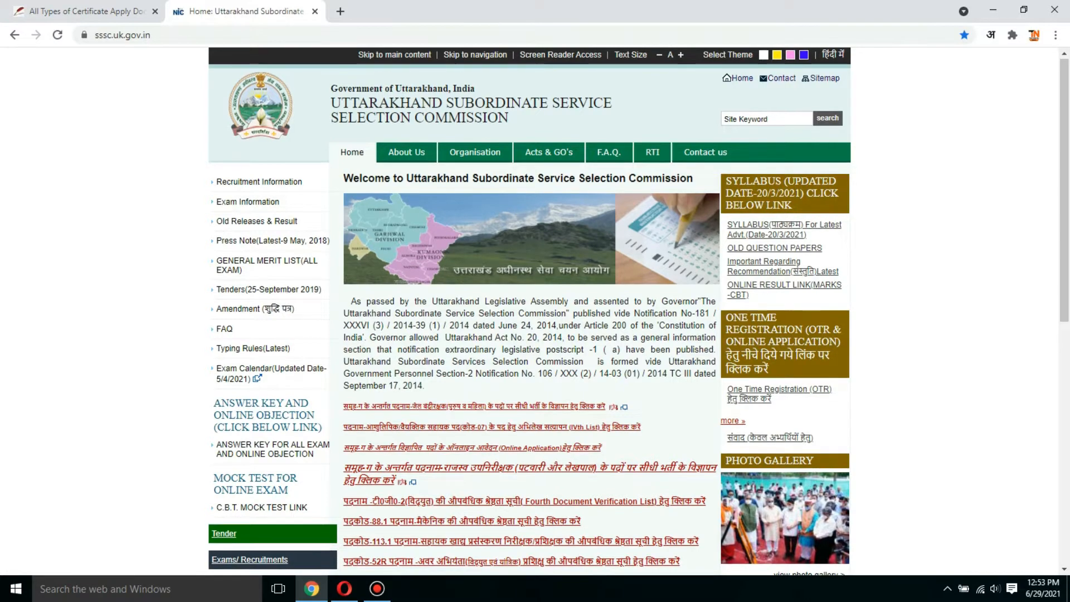
scroll(639, 311, "down", 1)
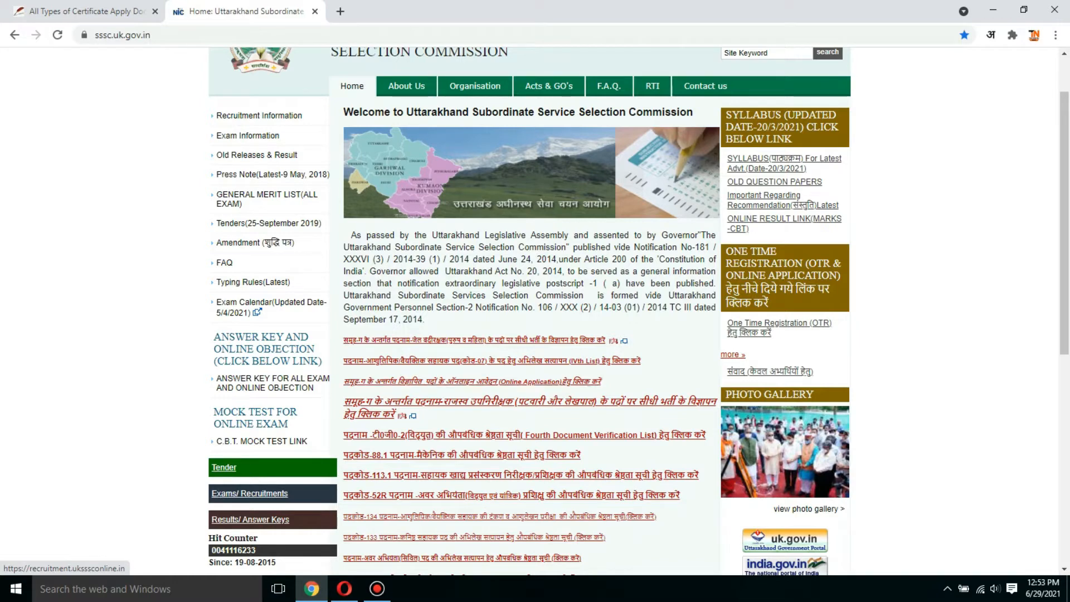
left_click(473, 382)
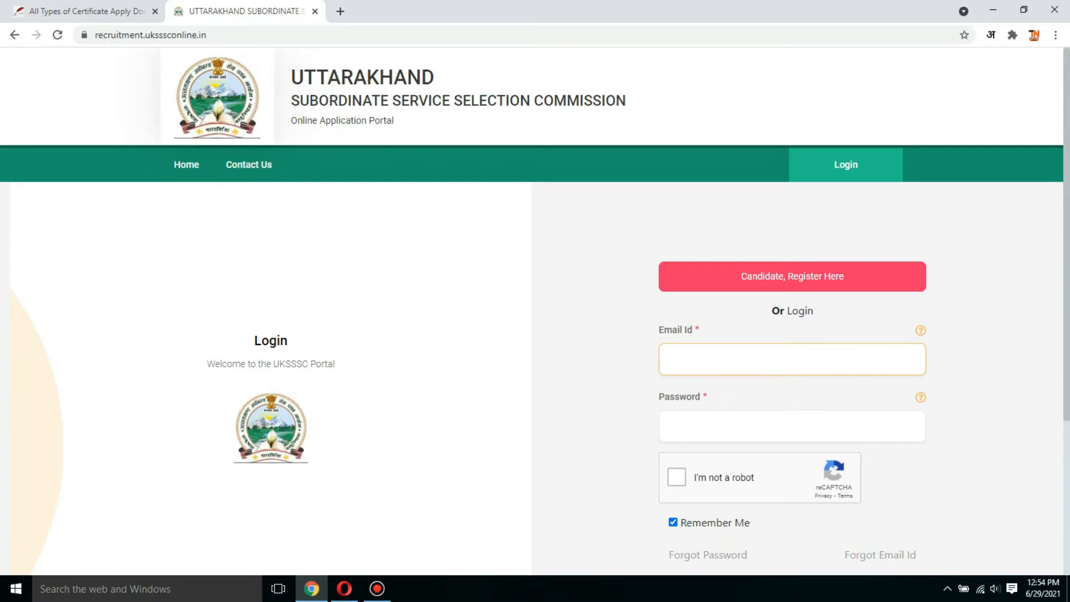
Choose 'Candidate, Register Here' on the portal login page to begin a new registration
scroll(535, 312, "down", 2)
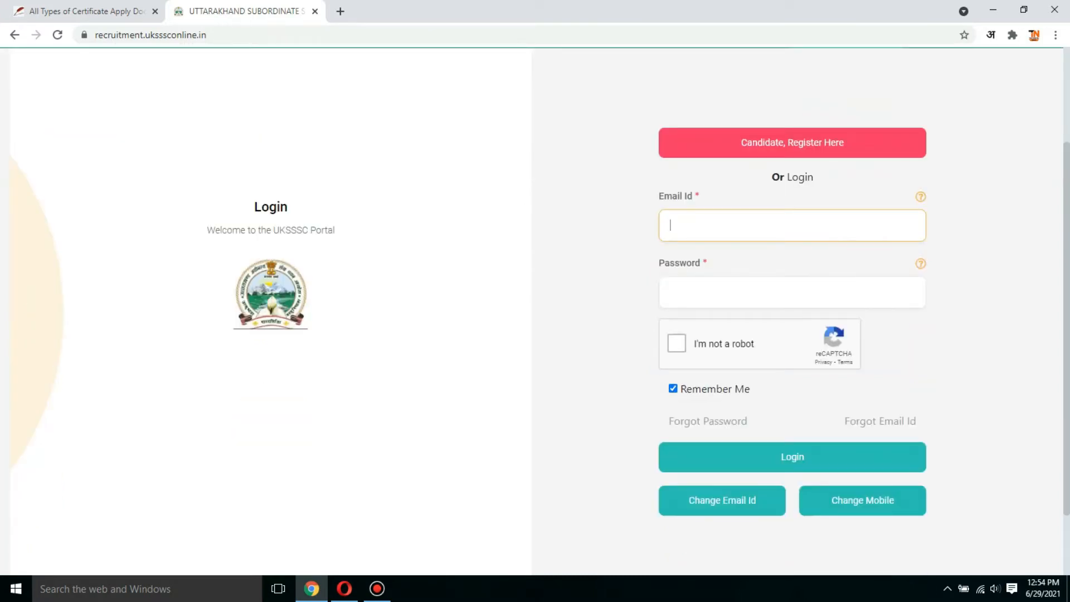
scroll(535, 312, "up", 2)
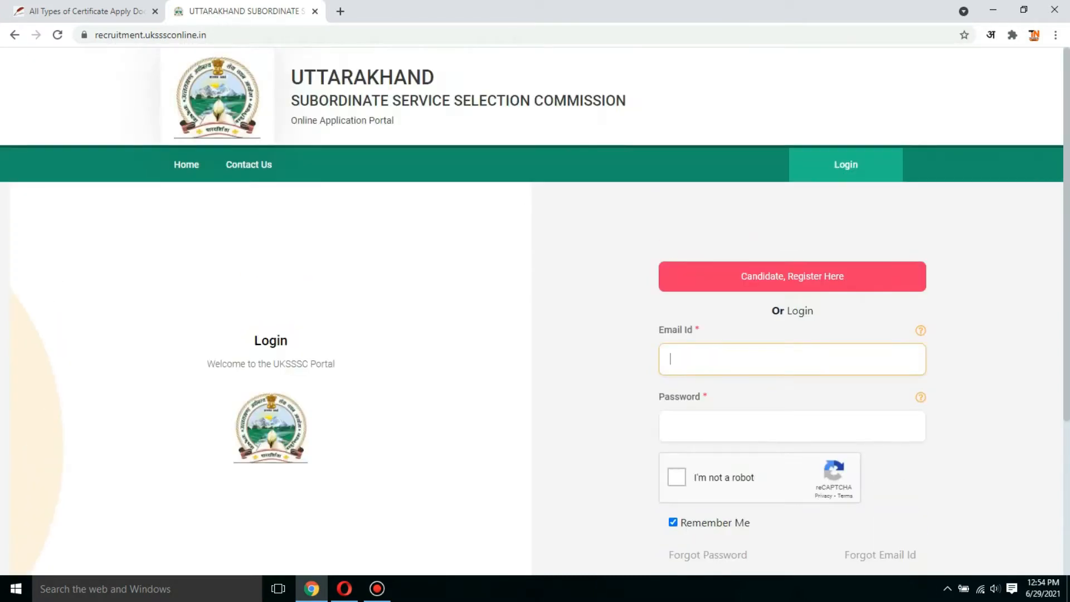
left_click(792, 276)
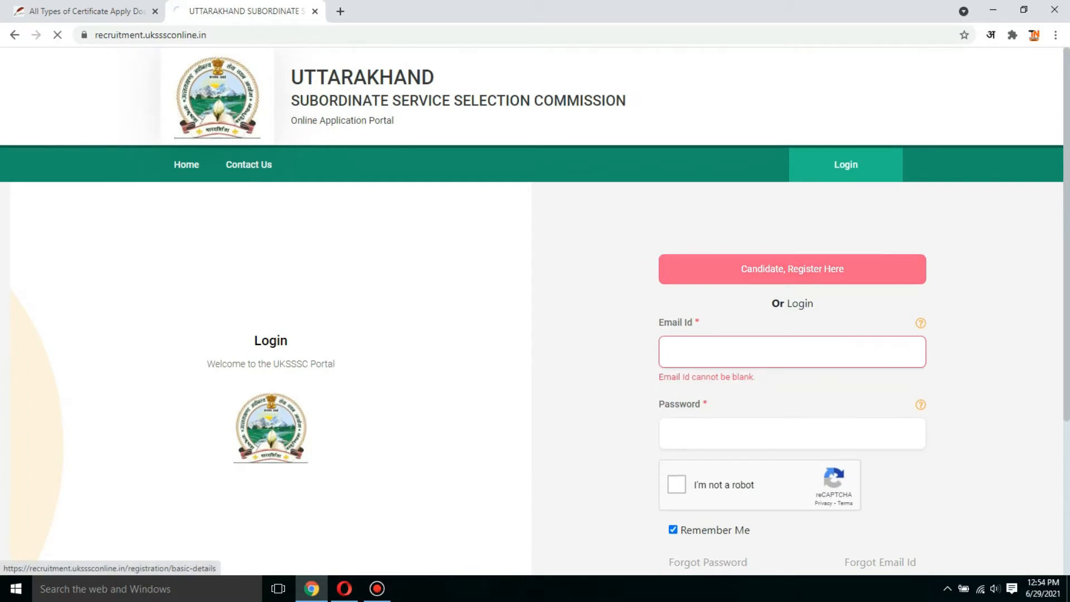
Enter the candidate's name, mobile number and e-mail, then generate and submit the OTP
scroll(532, 334, "down", 2)
left_click(228, 321)
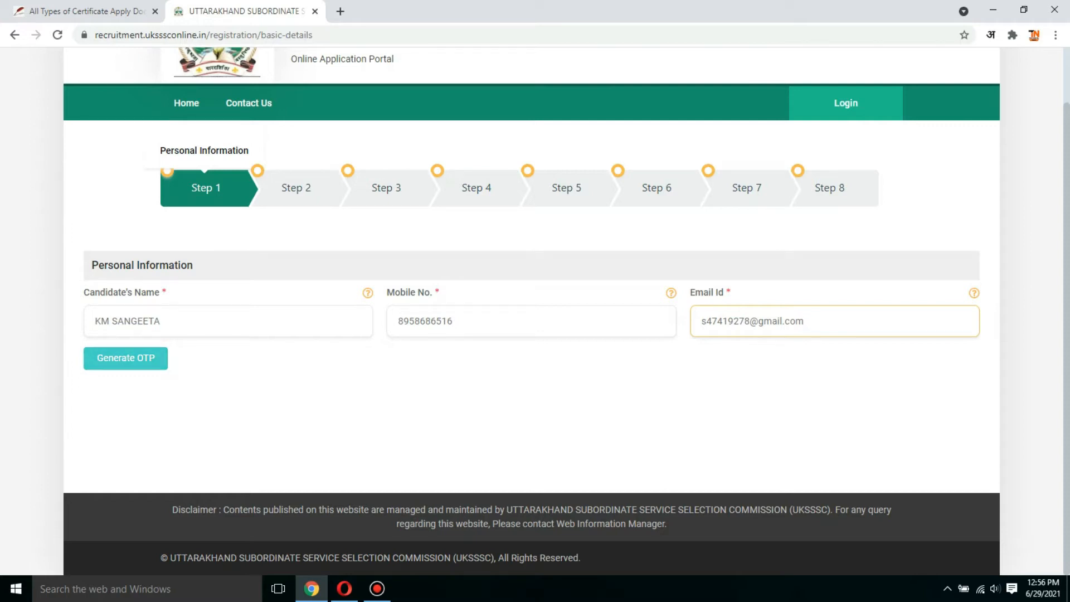
left_click(125, 357)
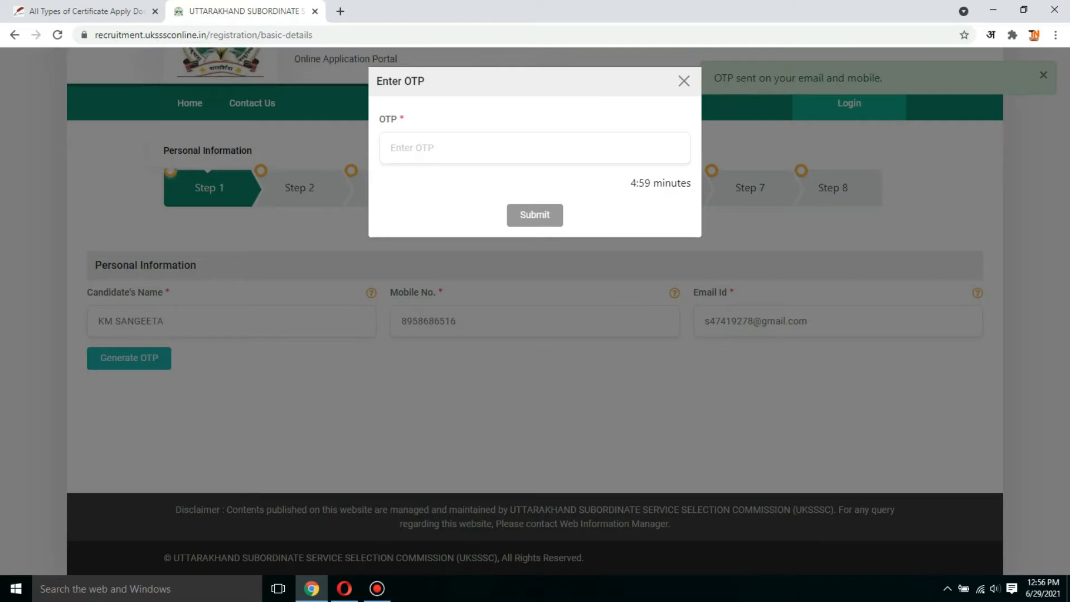
left_click(535, 148)
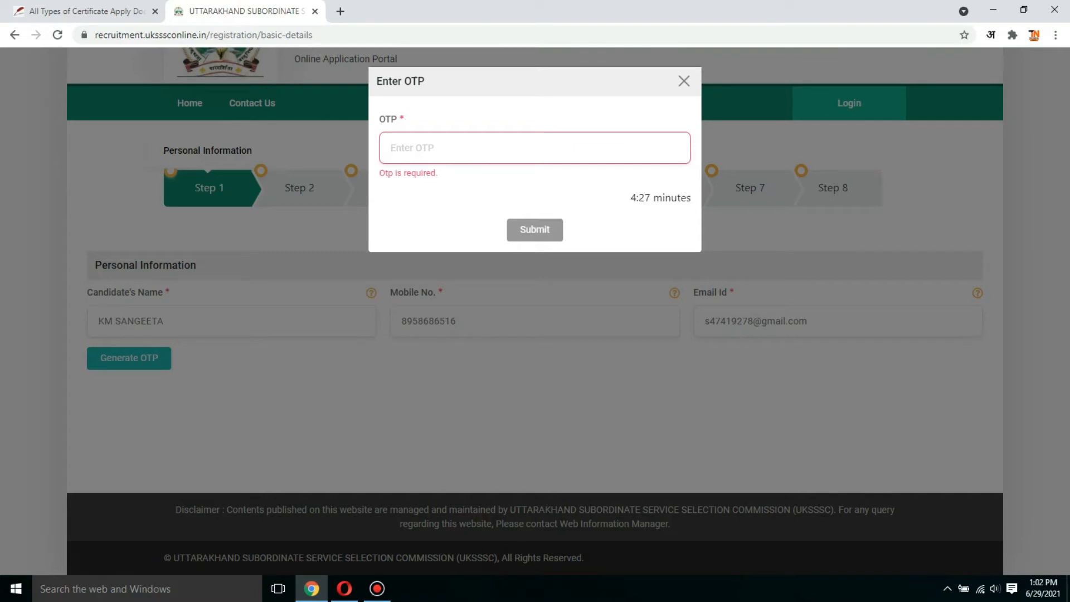
key("Return")
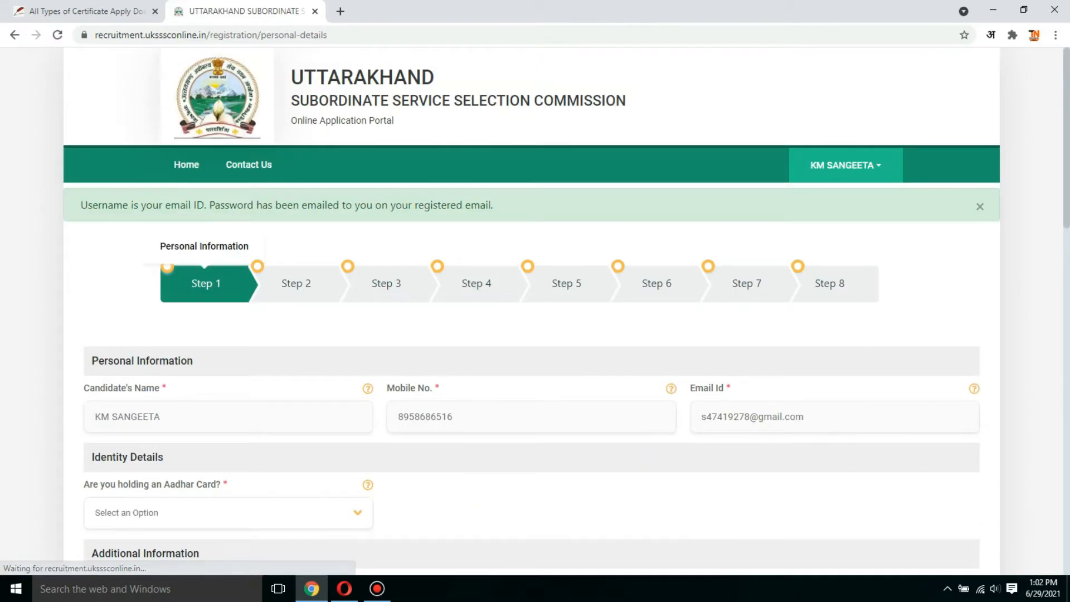
Answer Yes to 'Are you holding an Aadhar Card?'
scroll(532, 311, "down", 1)
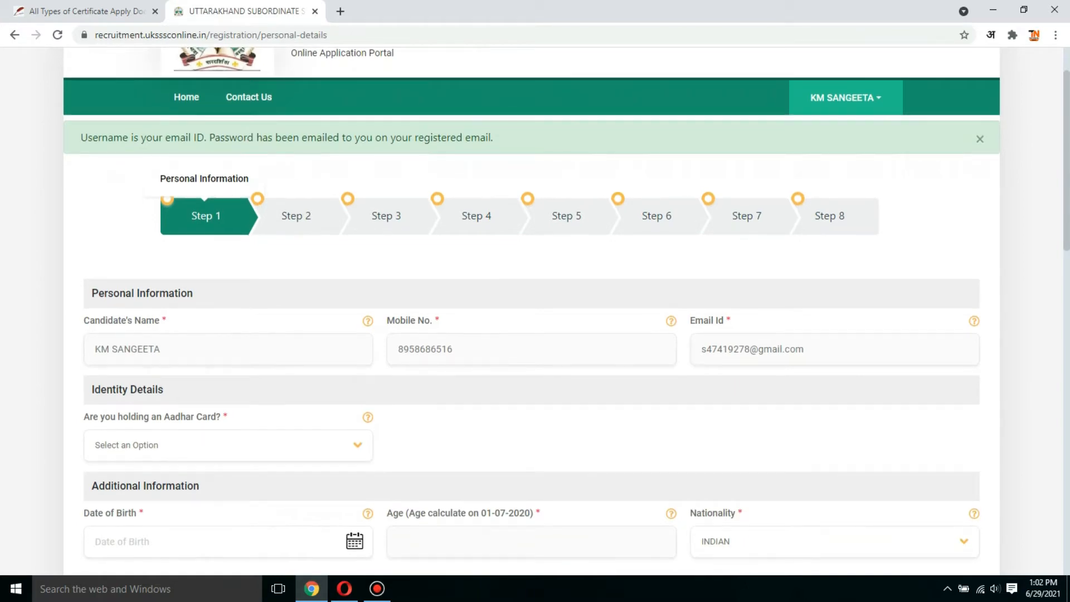
scroll(531, 312, "down", 7)
scroll(531, 312, "up", 5)
scroll(531, 312, "up", 3)
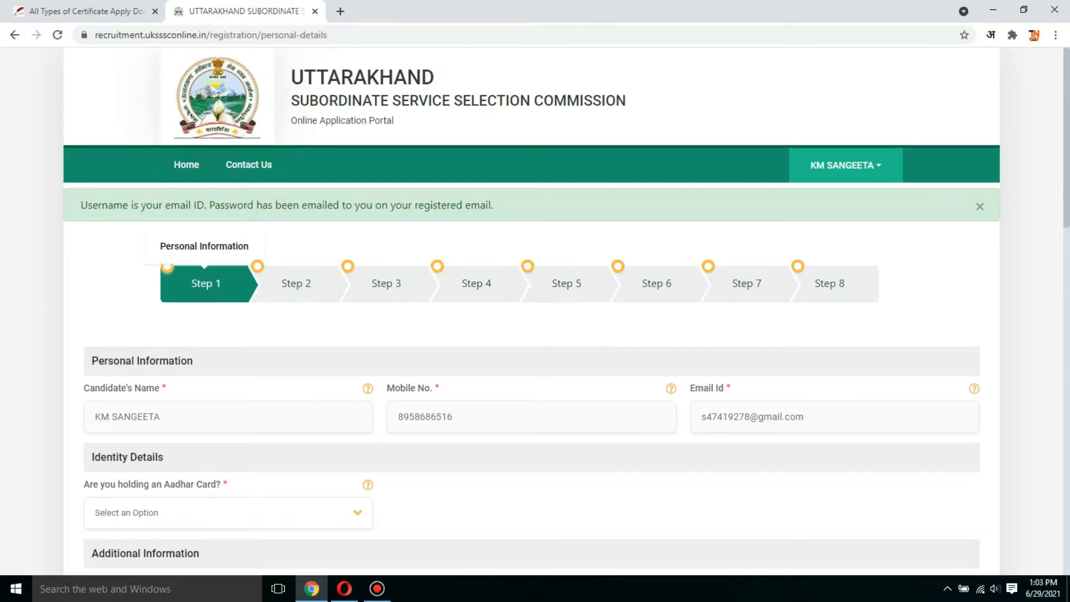
scroll(532, 311, "down", 6)
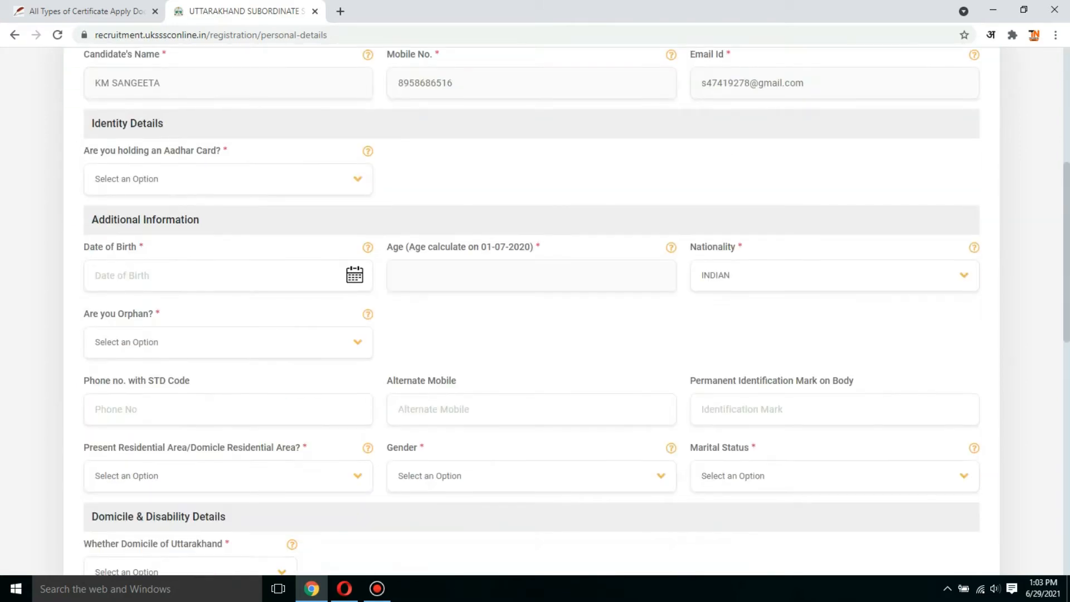
scroll(532, 311, "up", 1)
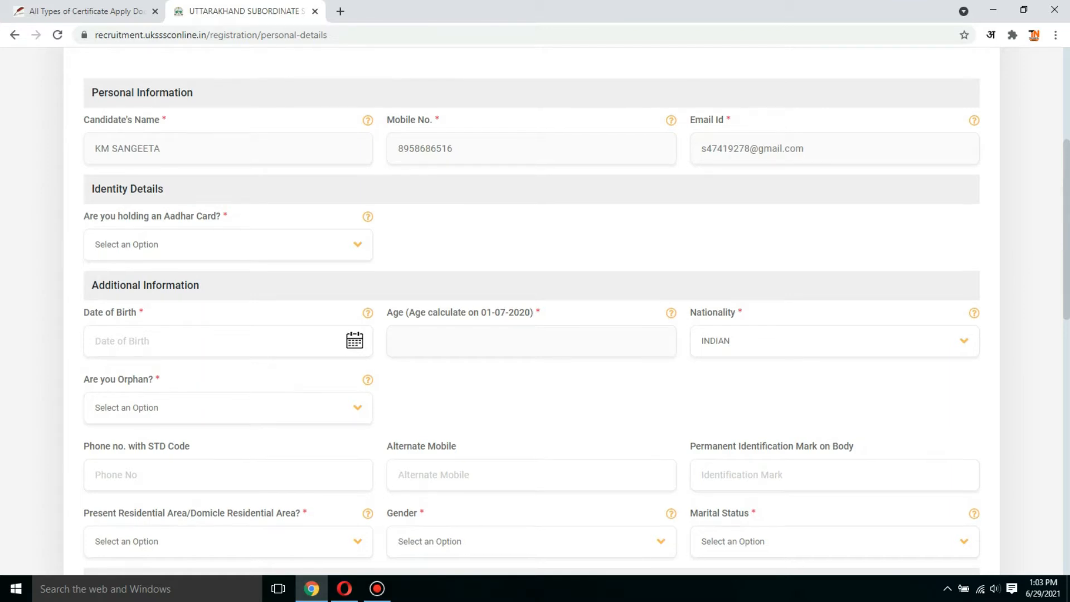
scroll(531, 311, "down", 1)
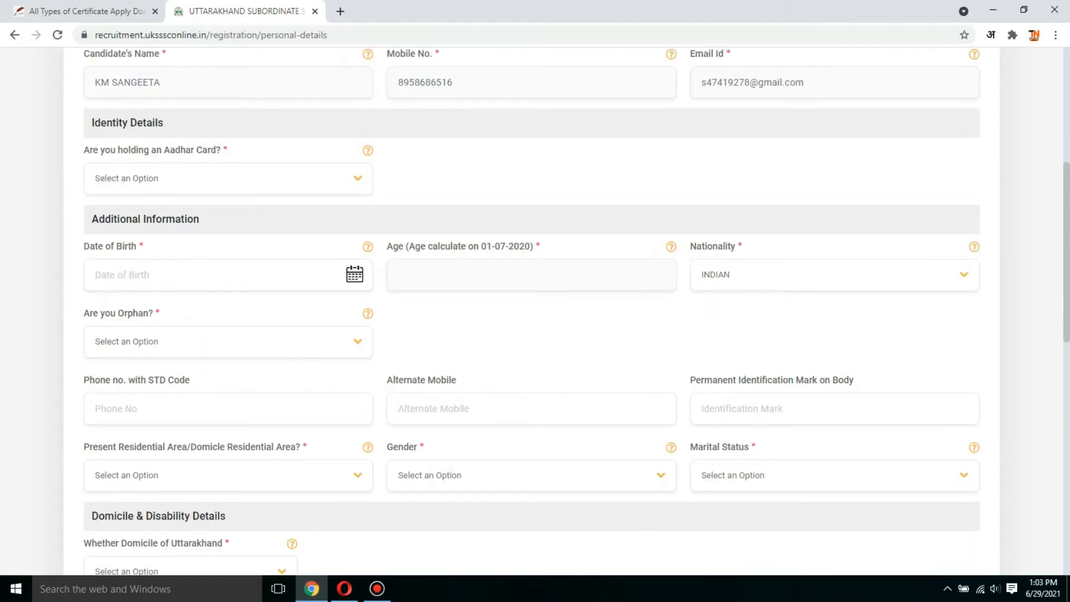
left_click(228, 179)
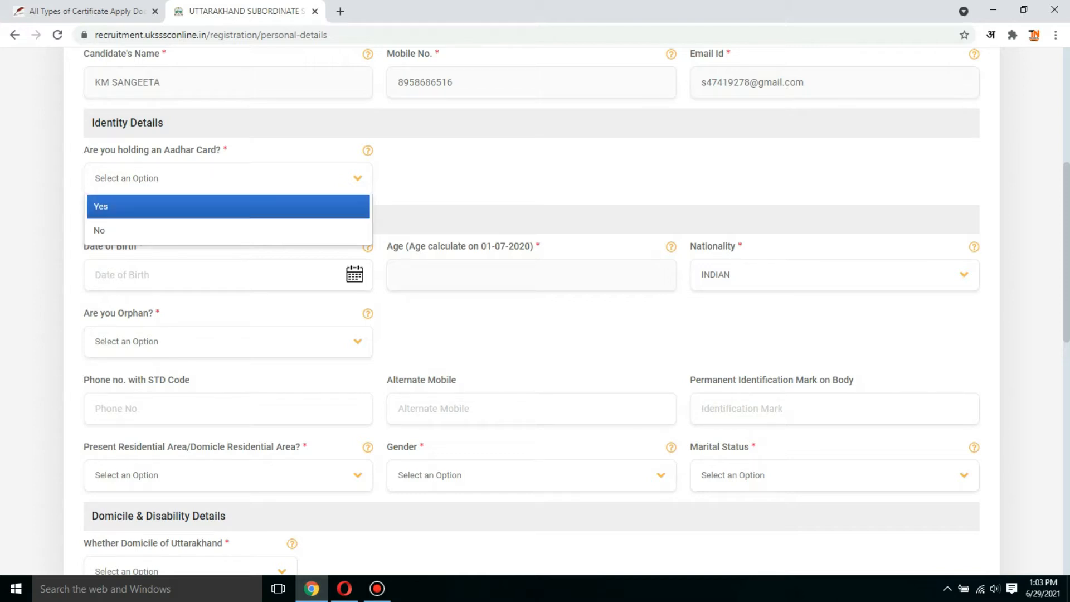
left_click(228, 206)
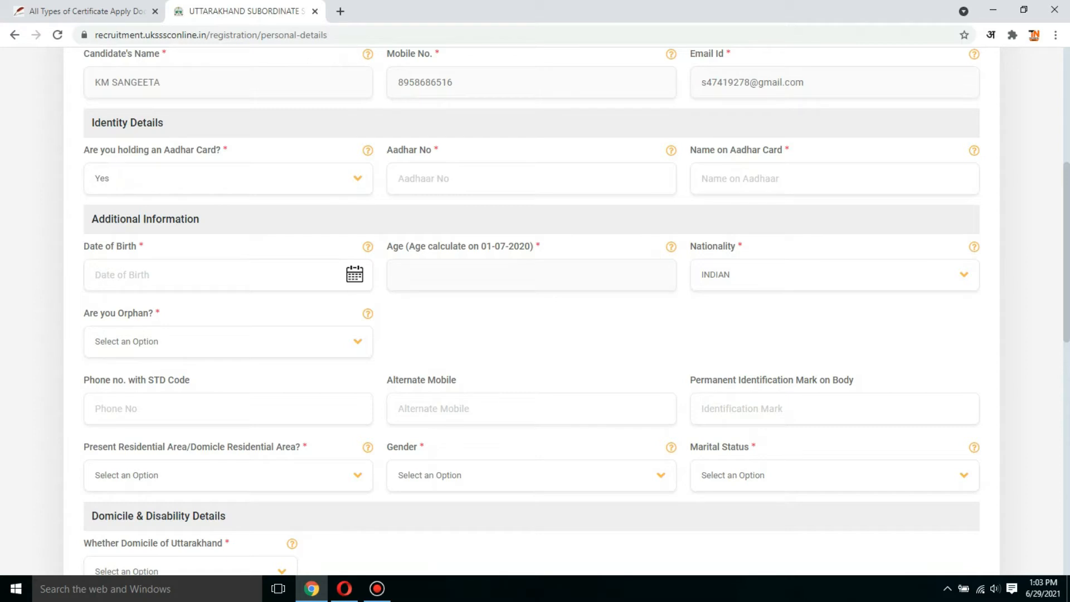
Fill in the Aadhar number and the name on the Aadhar card
left_click(228, 178)
left_click(531, 178)
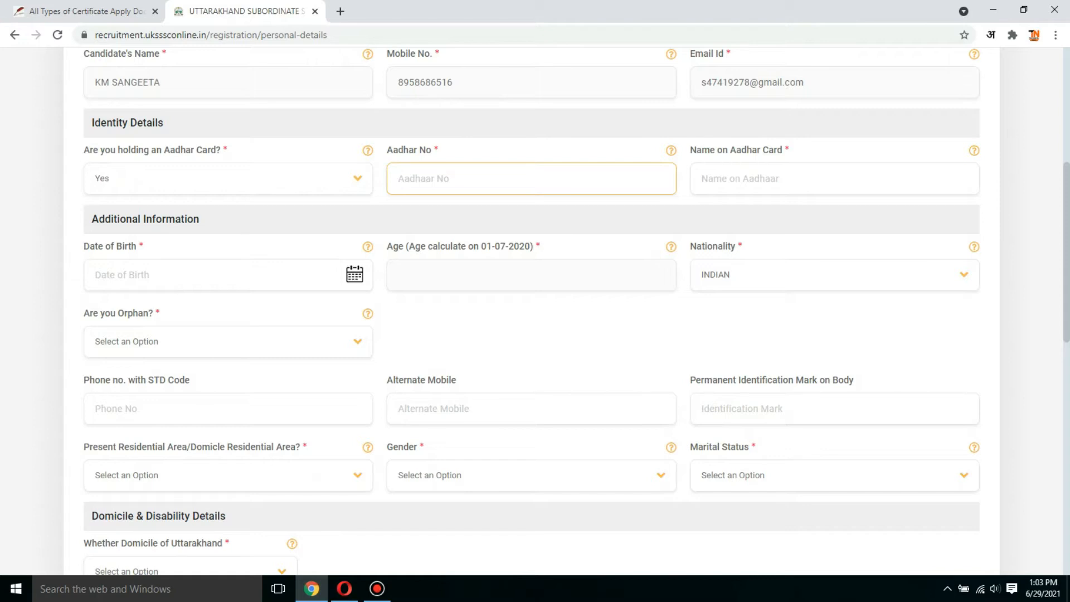
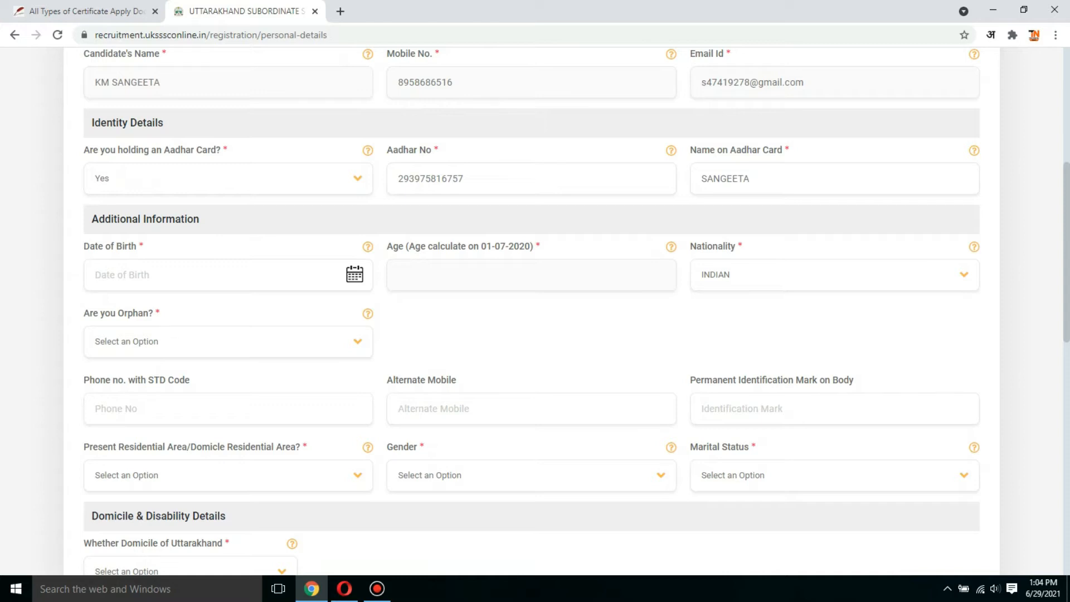
scroll(531, 311, "down", 1)
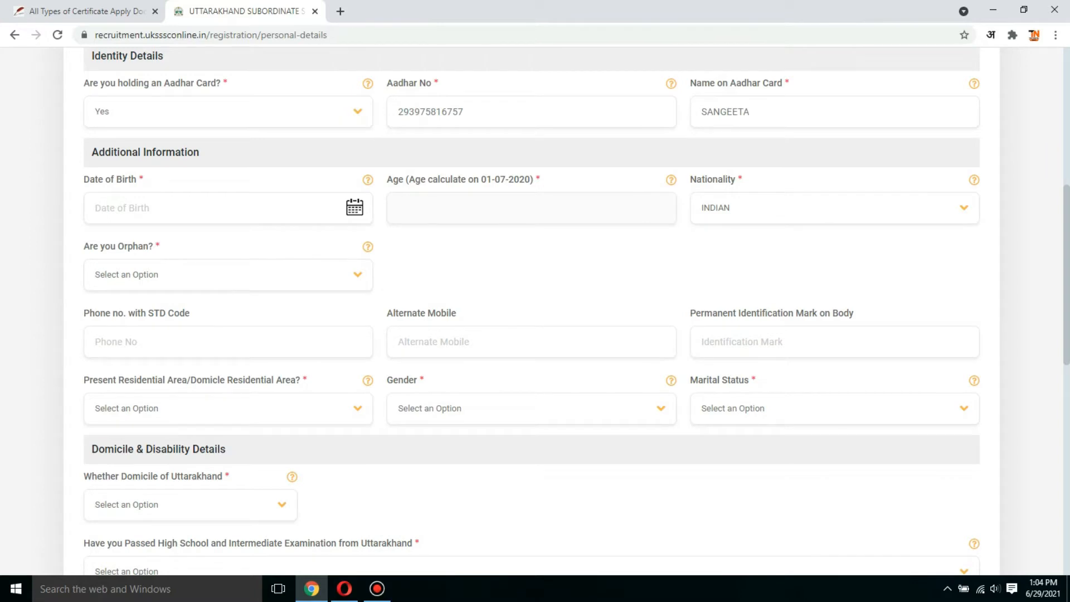
Pick 31 May 2000 as the date of birth so the age shows 20
left_click(228, 208)
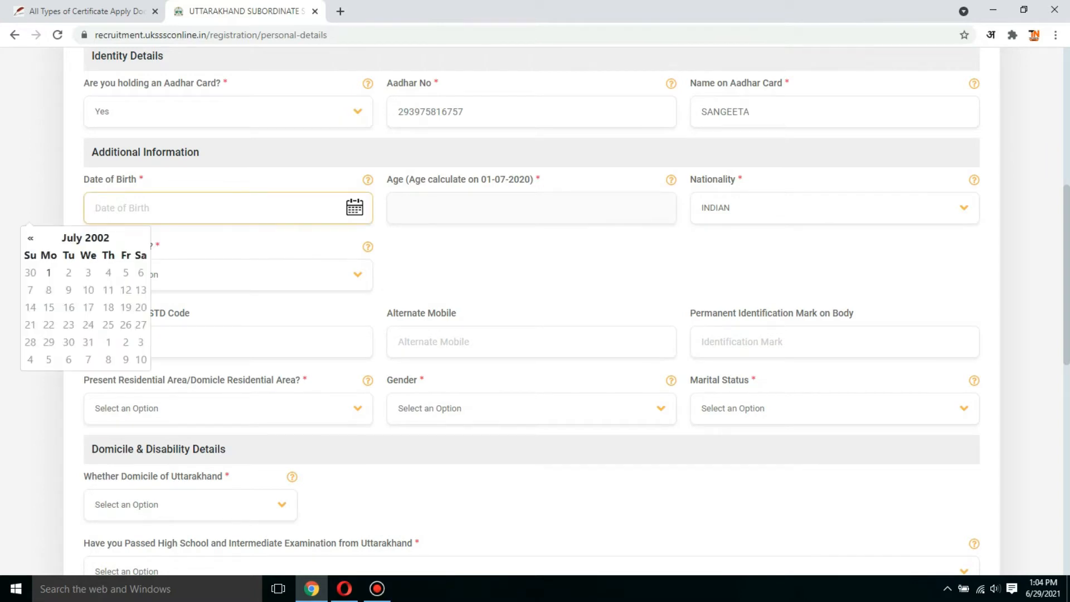
left_click(86, 238)
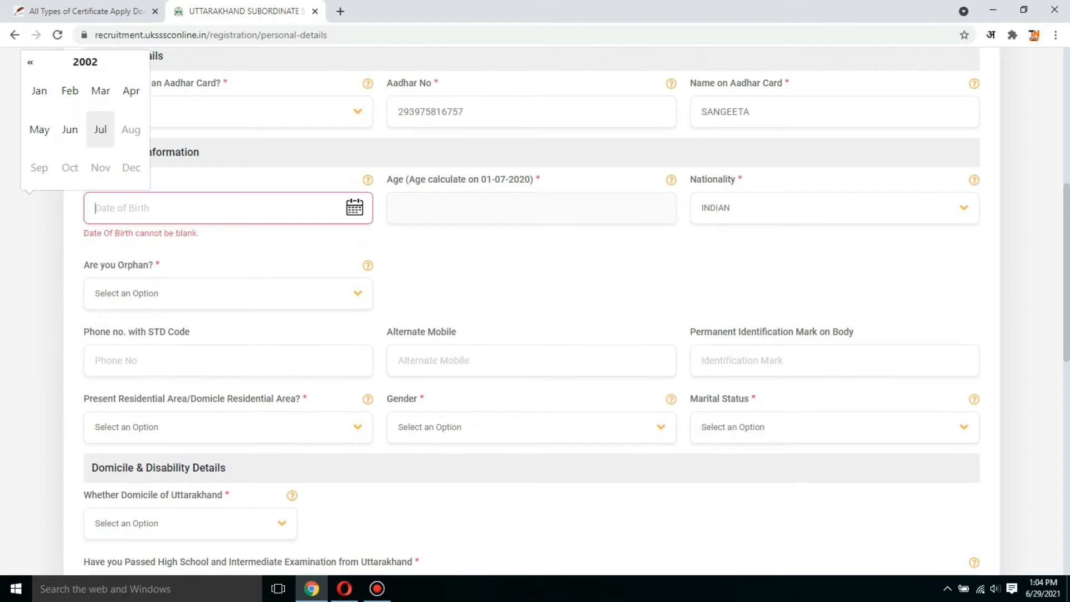
left_click(85, 61)
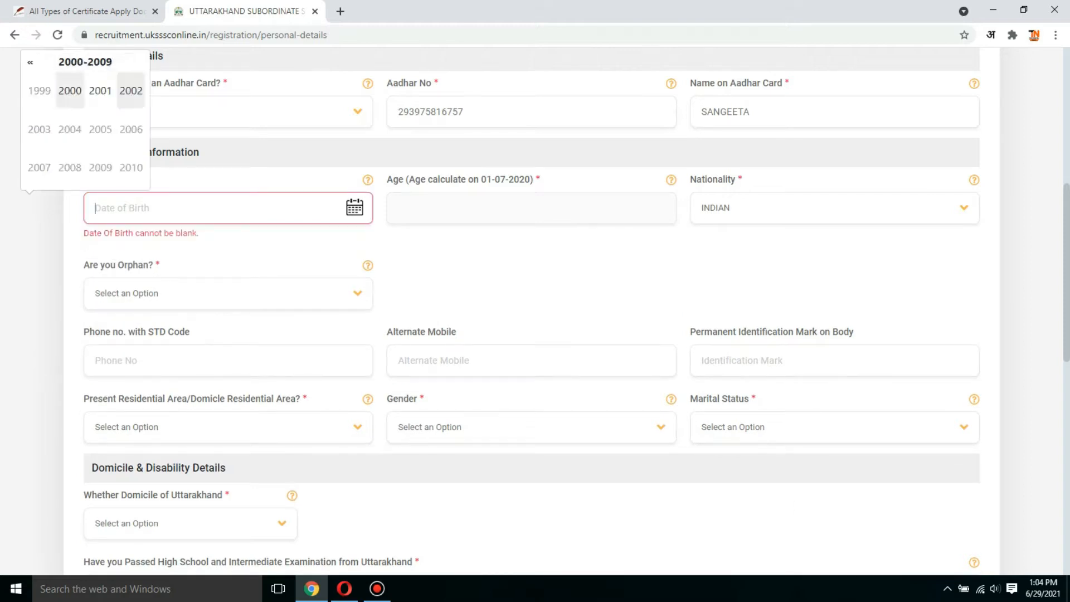
left_click(70, 90)
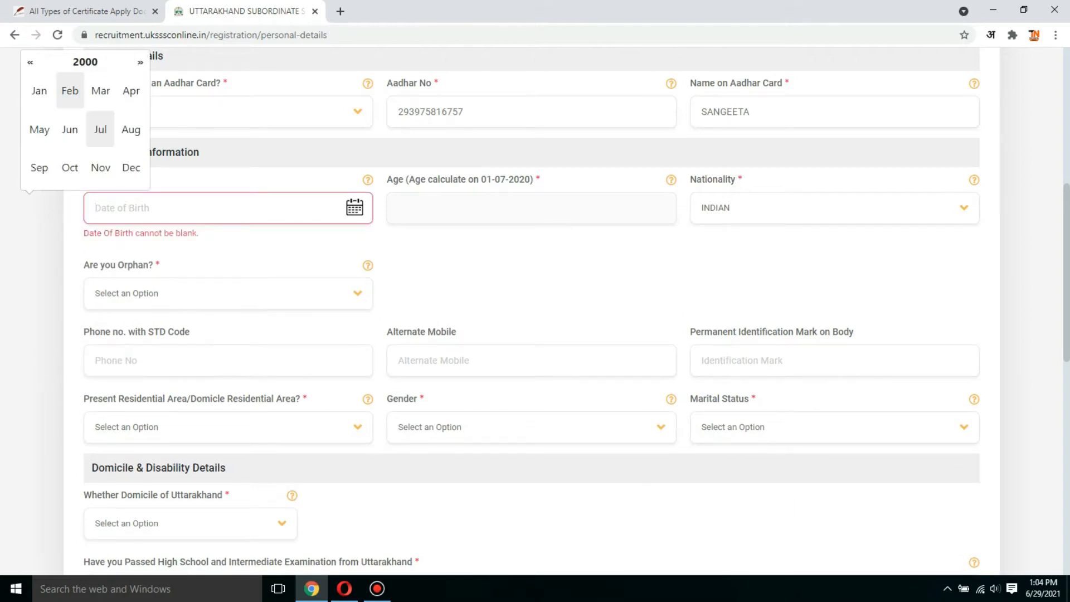
left_click(39, 129)
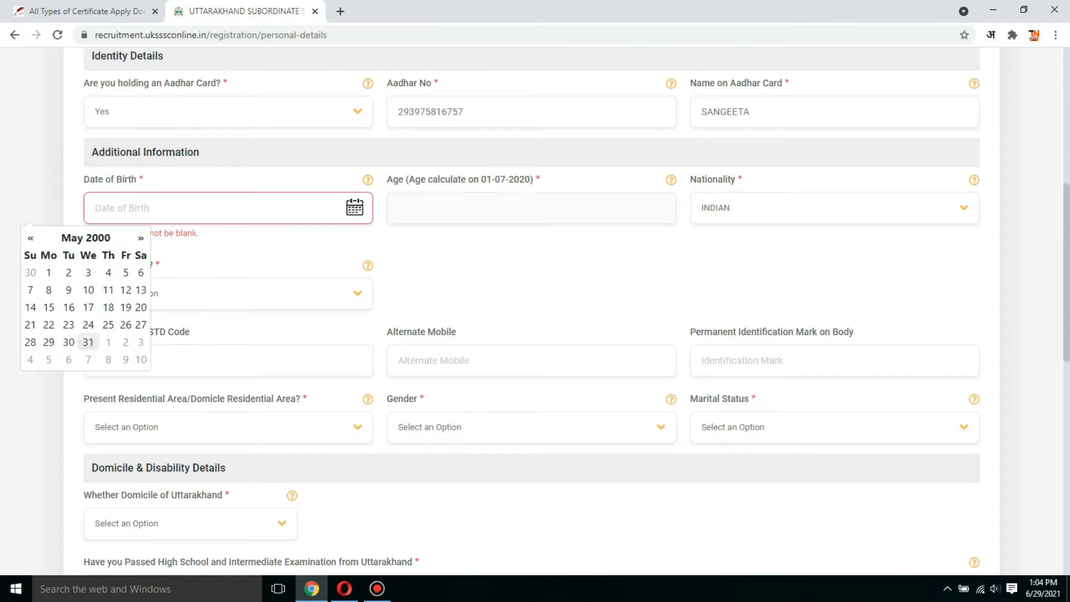
left_click(88, 342)
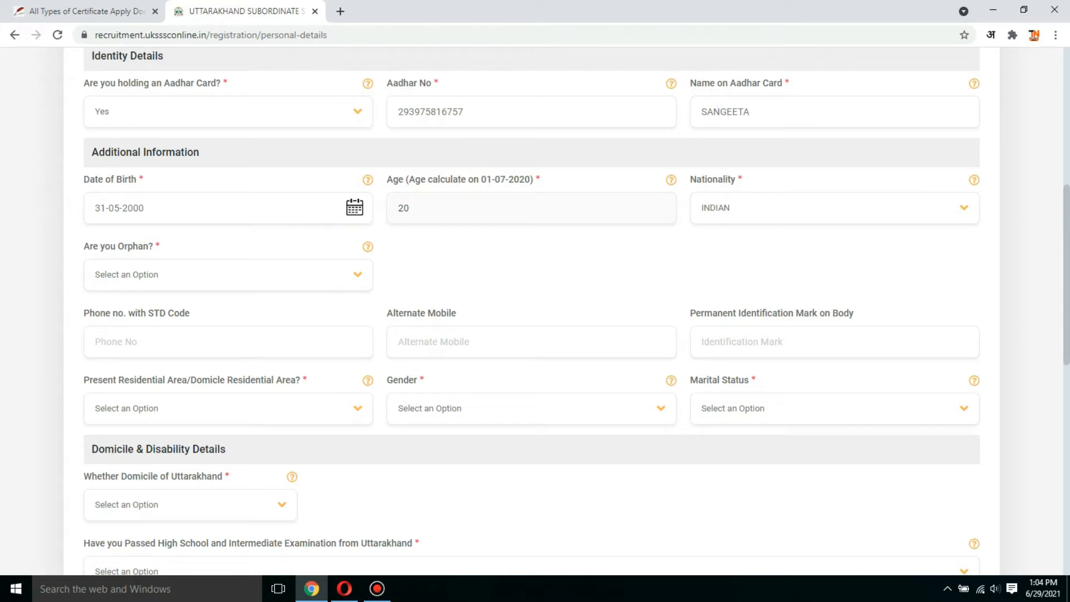
left_click(834, 210)
Keep nationality as INDIAN and answer No to 'Are you Orphan?'
left_click(834, 215)
scroll(228, 210, "down", 1)
left_click(228, 209)
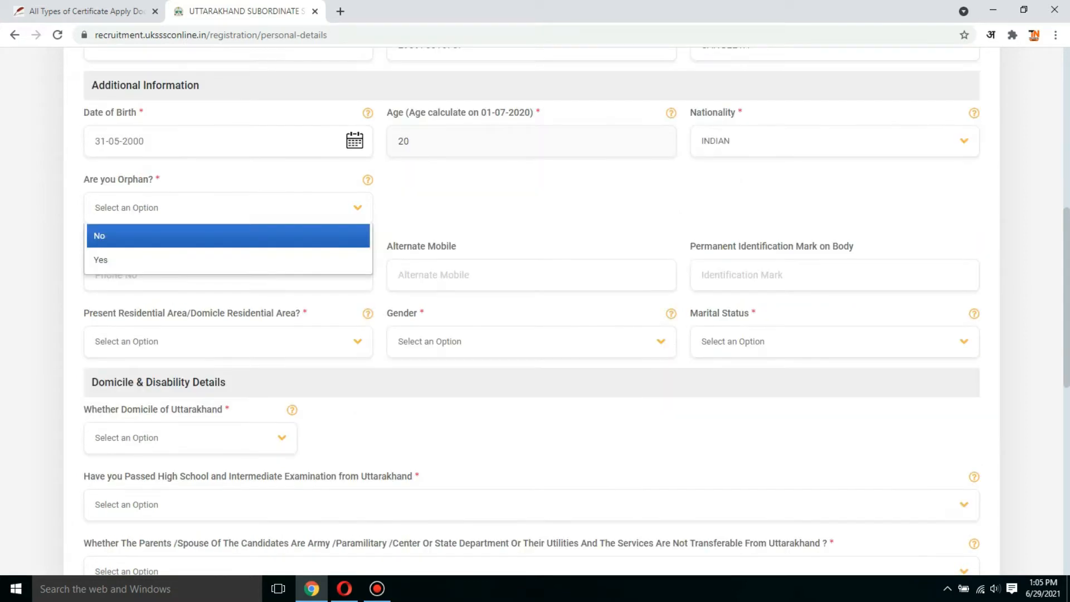
left_click(228, 208)
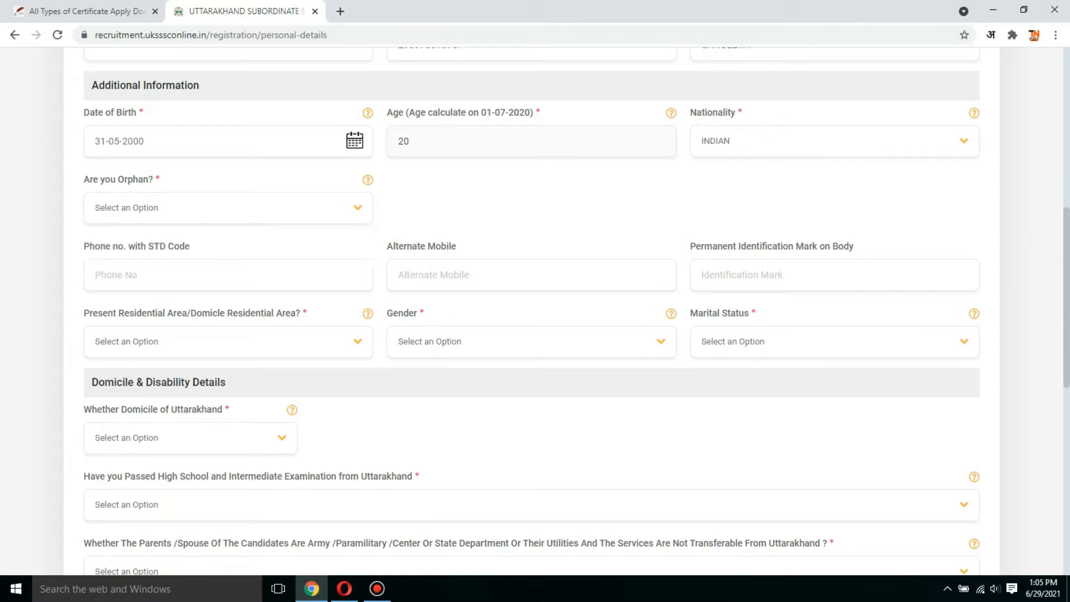
left_click(228, 208)
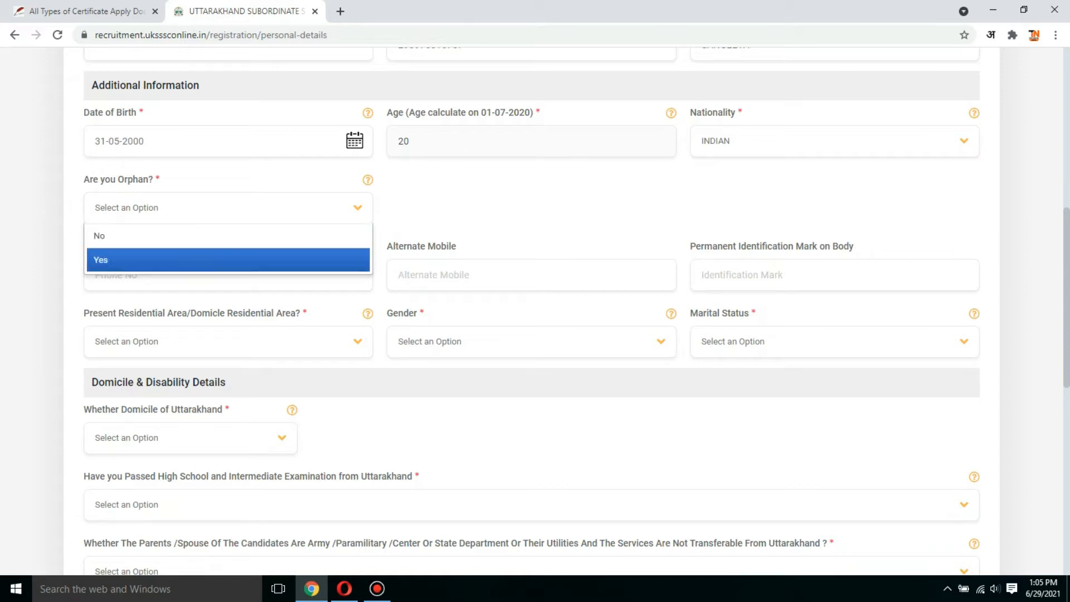
left_click(228, 236)
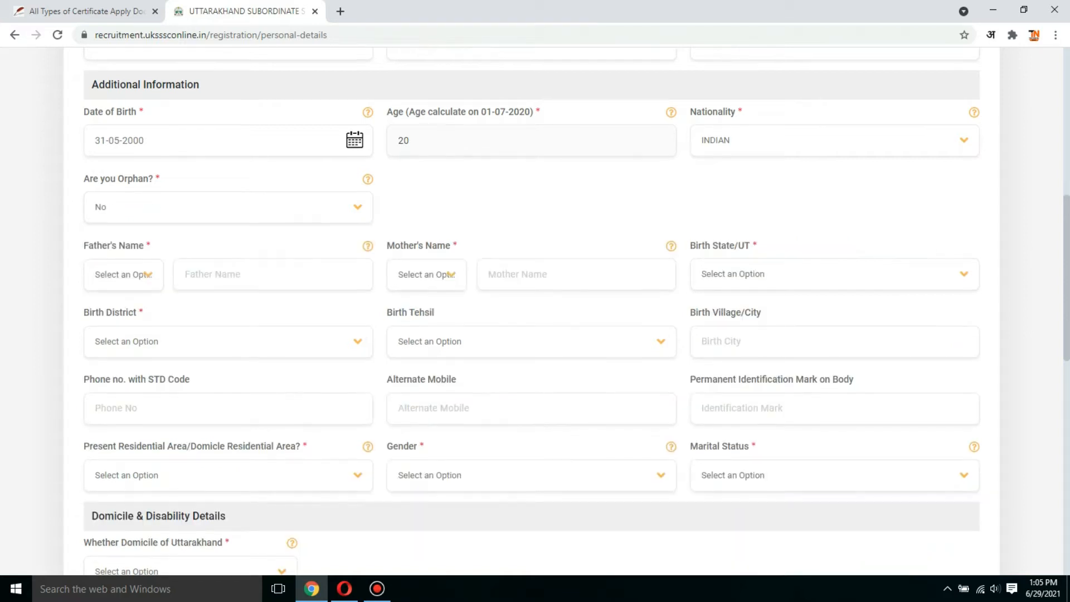
Enter the father's name with title Shri and the mother's name with title Smt
scroll(535, 312, "down", 1)
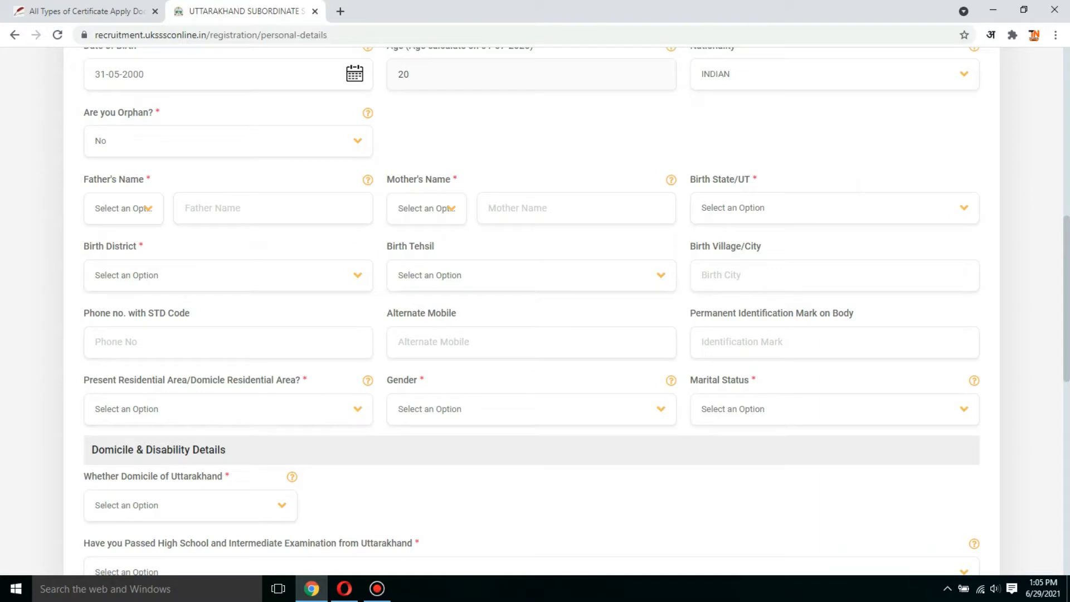
left_click(124, 209)
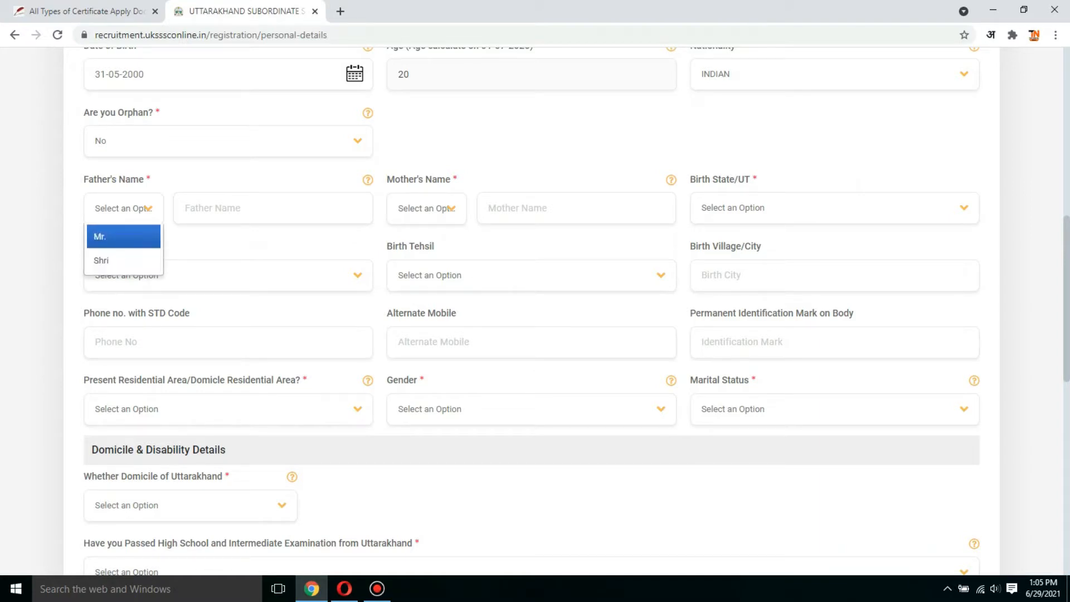
left_click(123, 260)
left_click(272, 208)
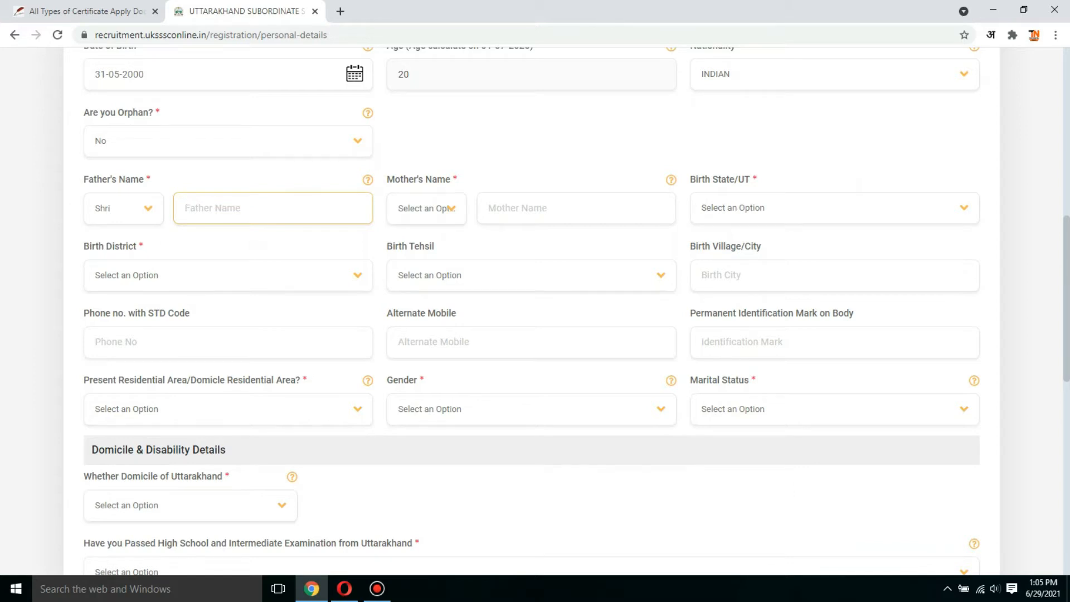
left_click(427, 208)
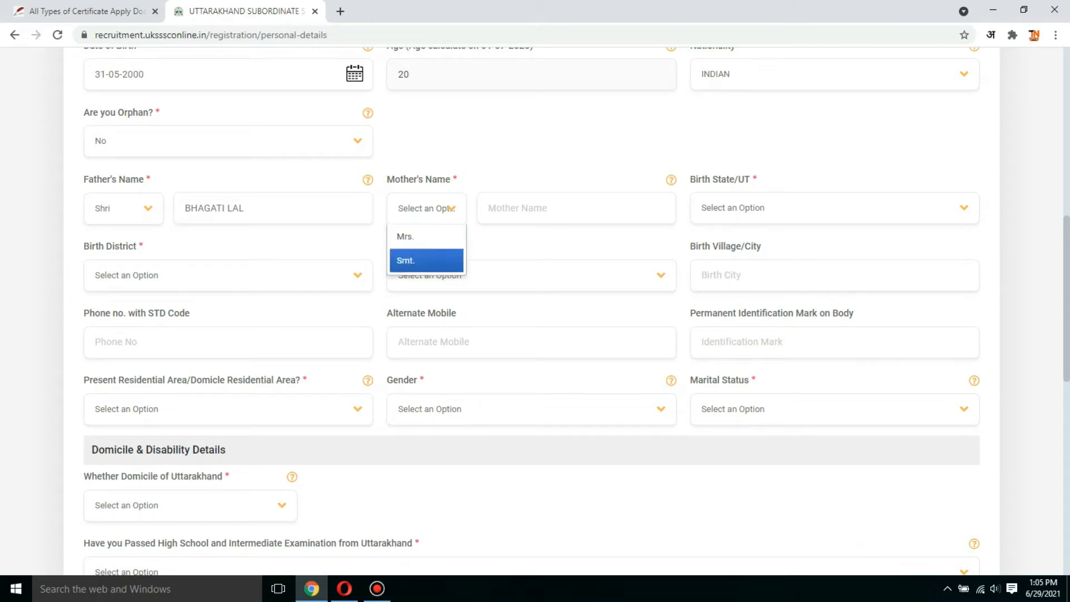
left_click(426, 260)
left_click(535, 208)
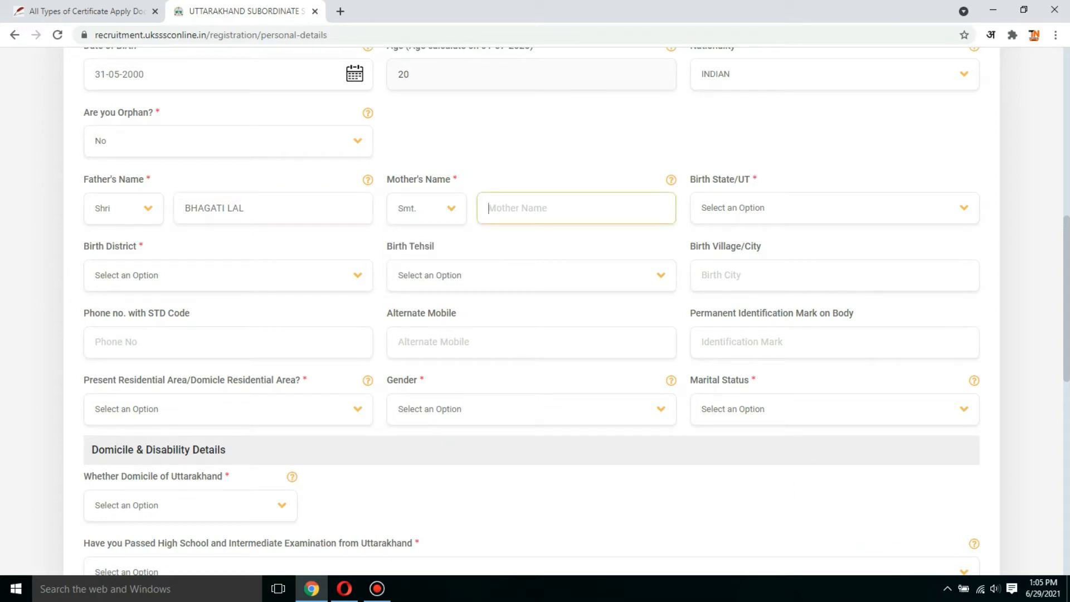
Set birth state UTTARAKHAND, district Chamoli, tehsil Adibadri and village KHET
left_click(835, 208)
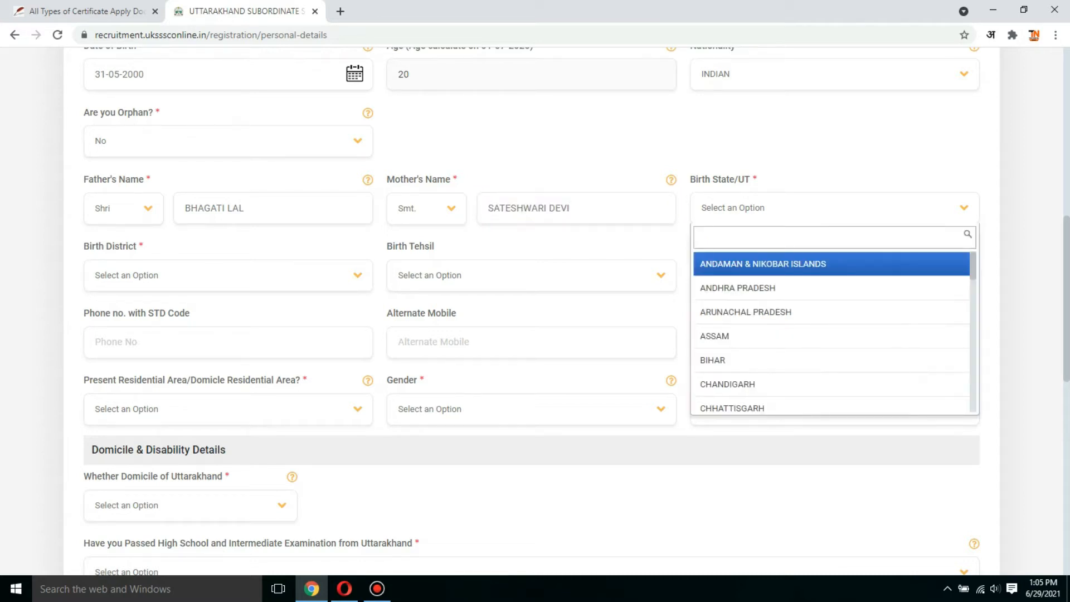
key("Down")
key("Down")
key("Down")
key("Down")
key("Down")
key("Down")
key("Down")
key("Down")
key("Down")
key("Down")
key("Down")
key("Down")
key("Down")
key("Down")
key("Down")
key("Down")
key("Down")
key("Down")
key("Down")
key("Down")
key("Down")
key("Down")
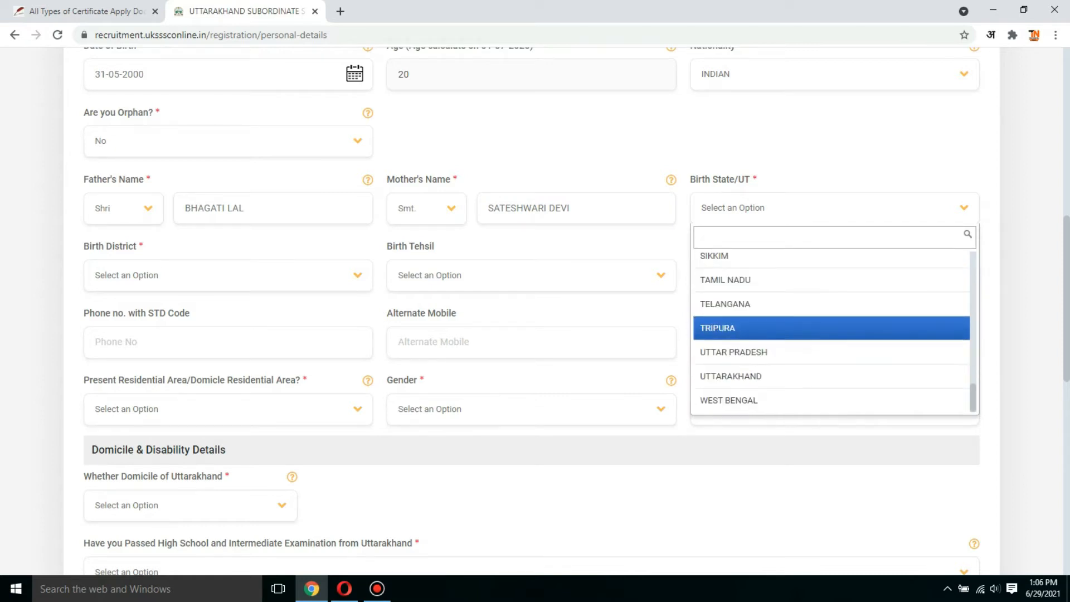
key("Return")
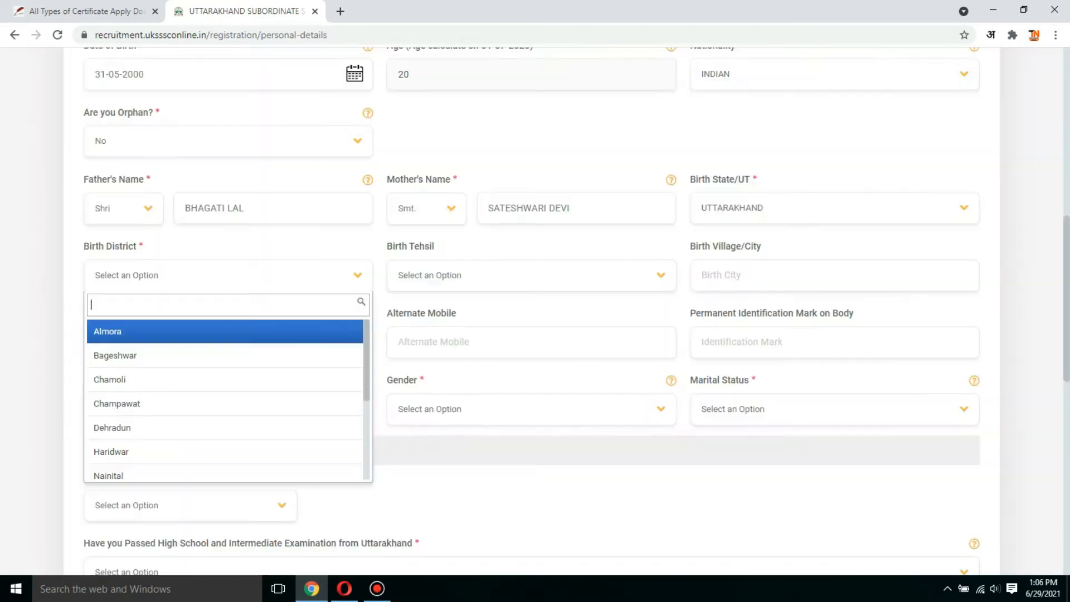
key("Down")
key("Down")
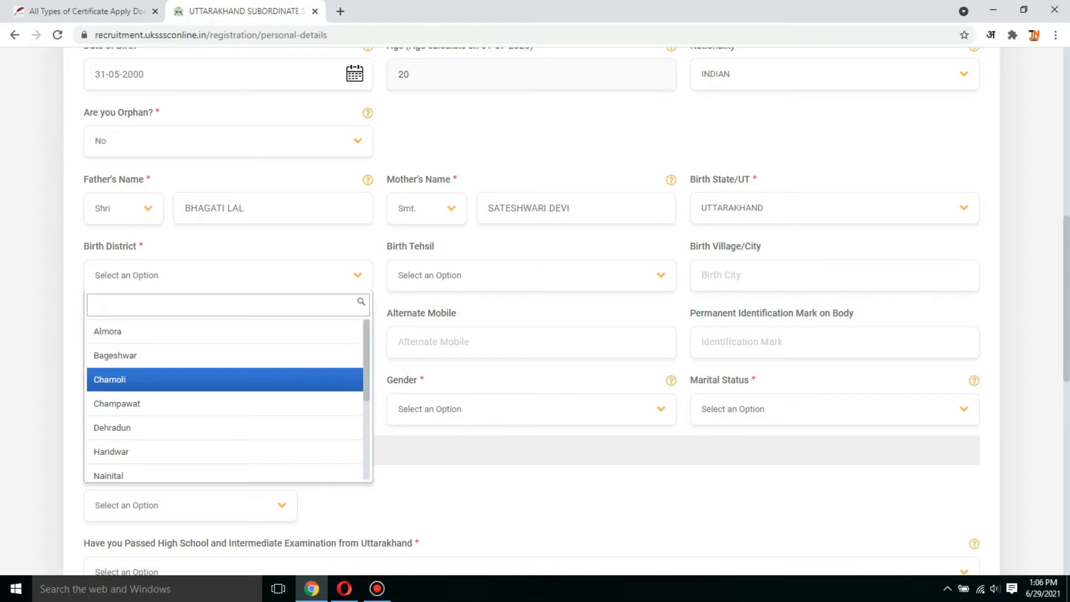
key("Return")
key("Down")
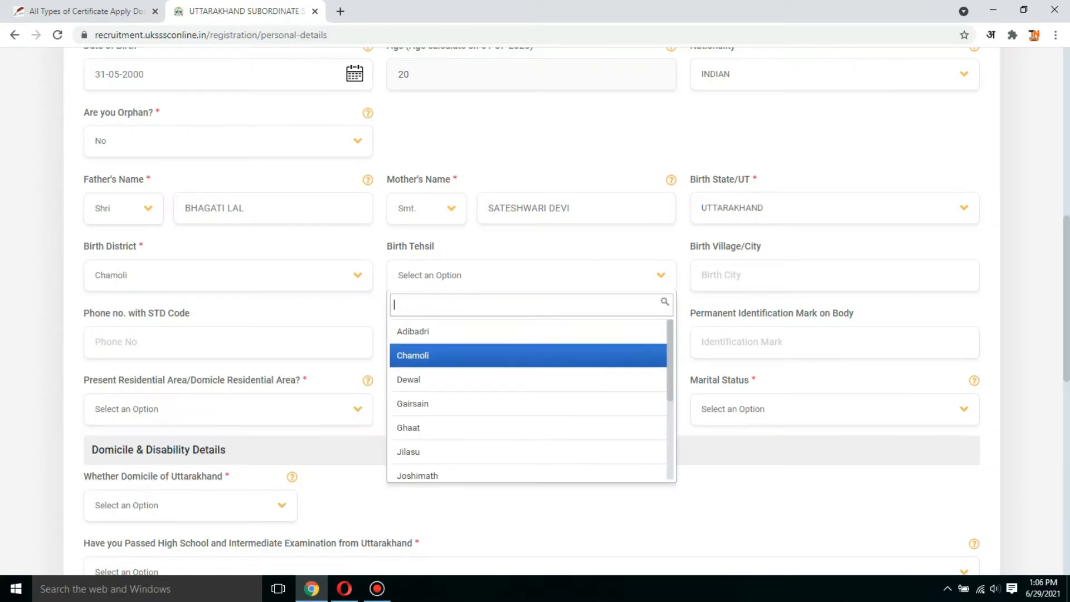
key("Up")
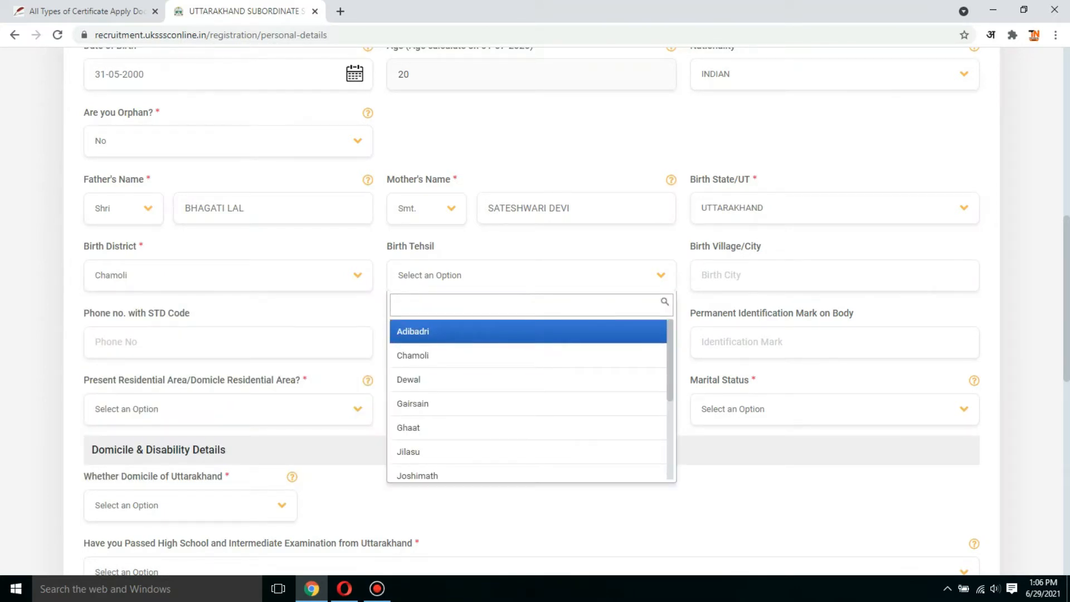
key("Return")
key("Tab")
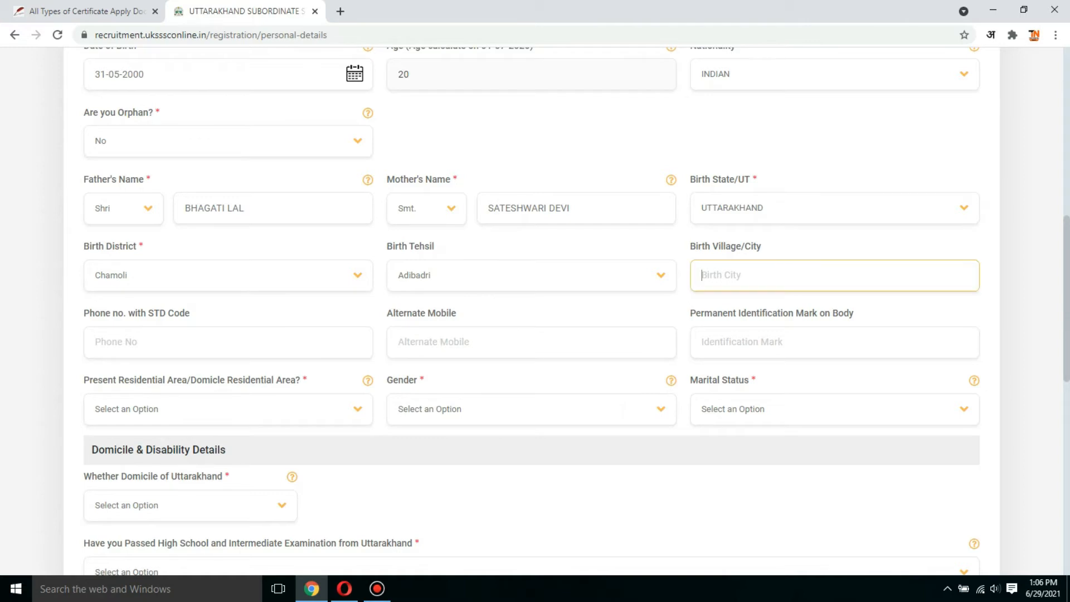
type("KHET")
Fill in the phone number with its STD code
key("Tab")
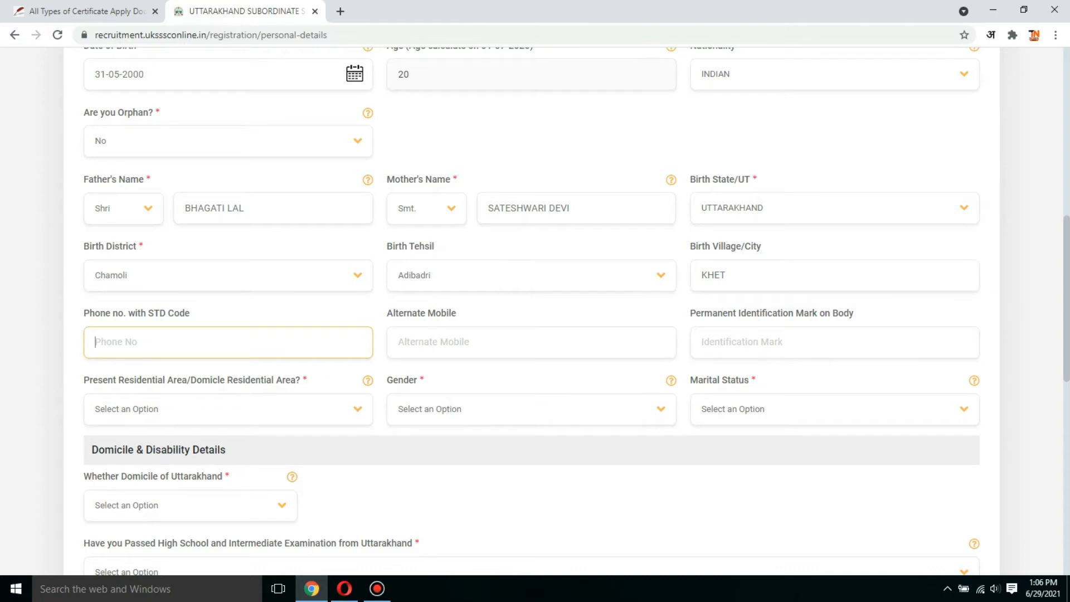
key("ctrl+v")
key("Tab")
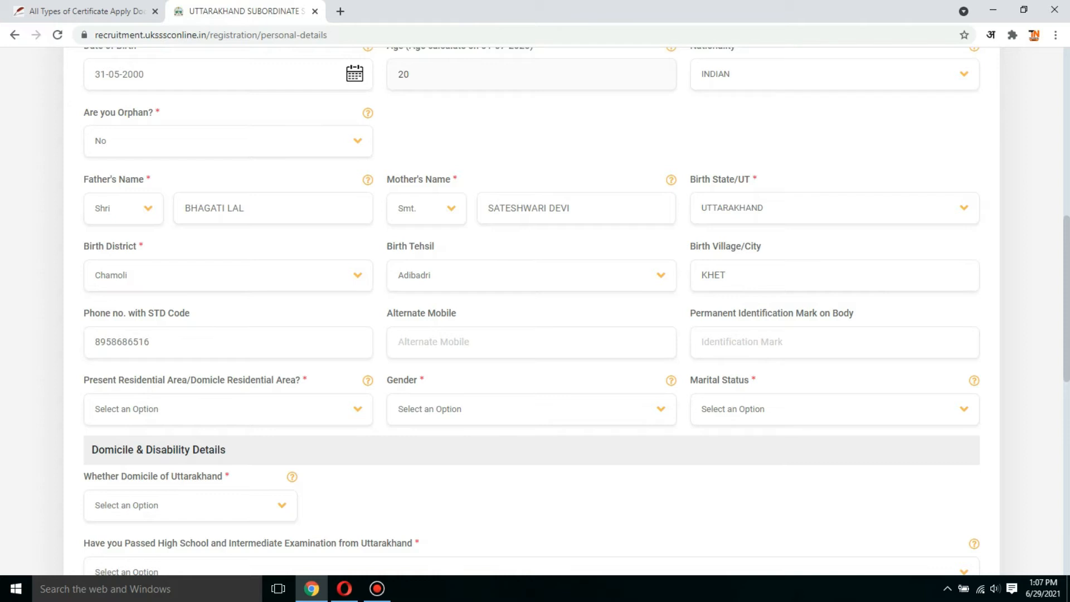
Enter 'no mark' as the permanent identification mark
left_click(835, 342)
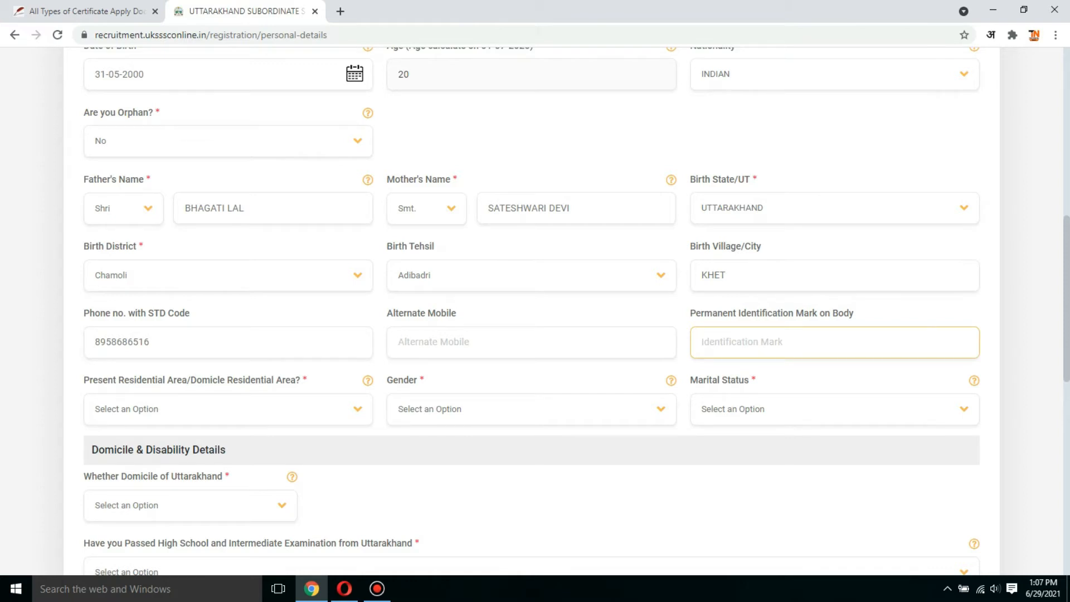
type("no mrka")
key("Tab")
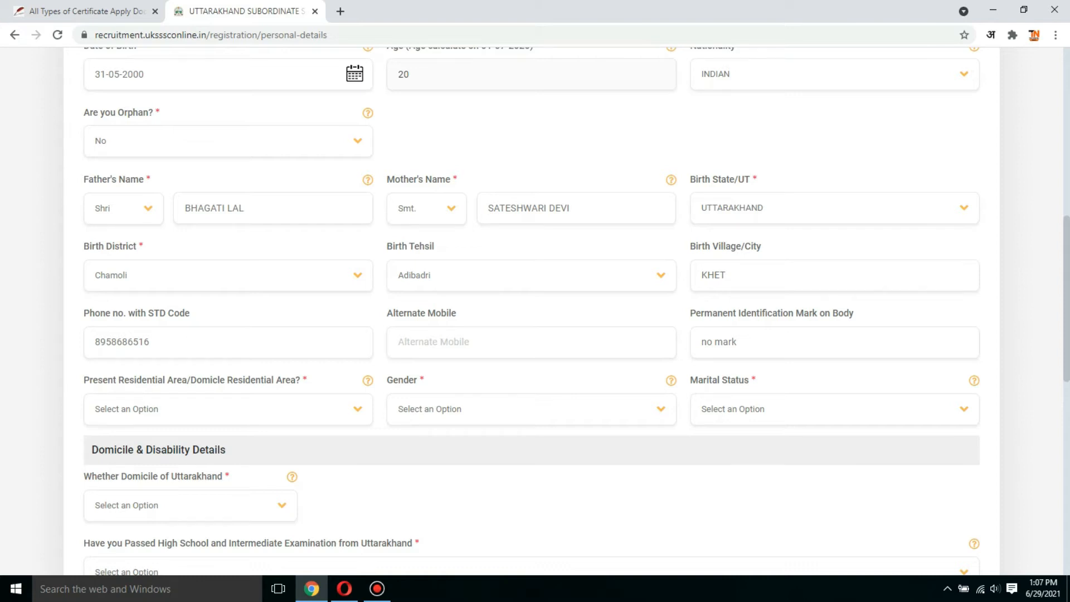
left_click(229, 410)
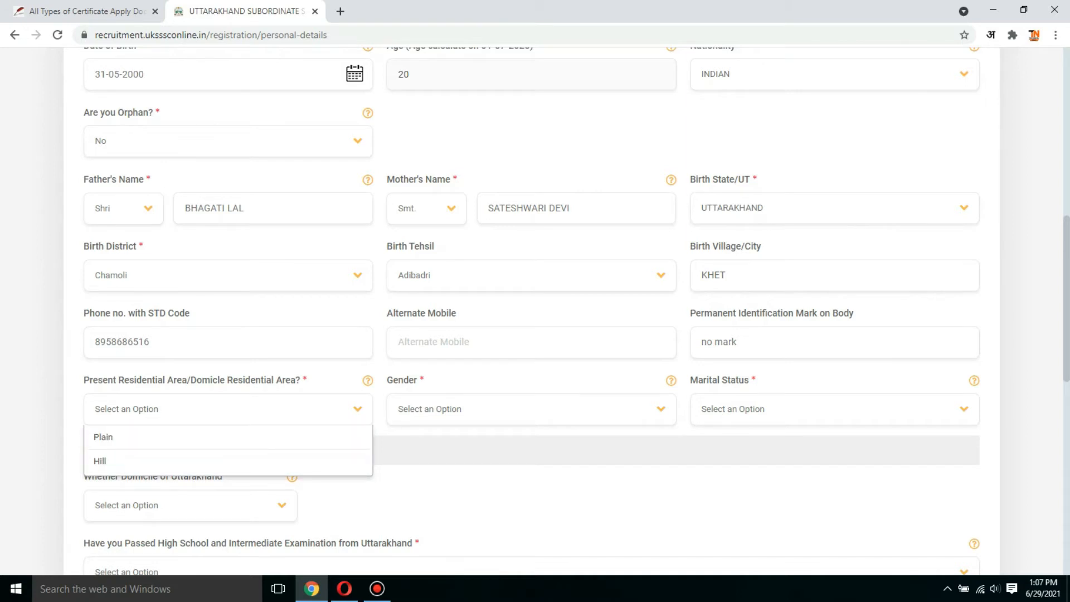
Choose Hill for residential area, FEMALE for gender and UNMARRIED for marital status
left_click(212, 461)
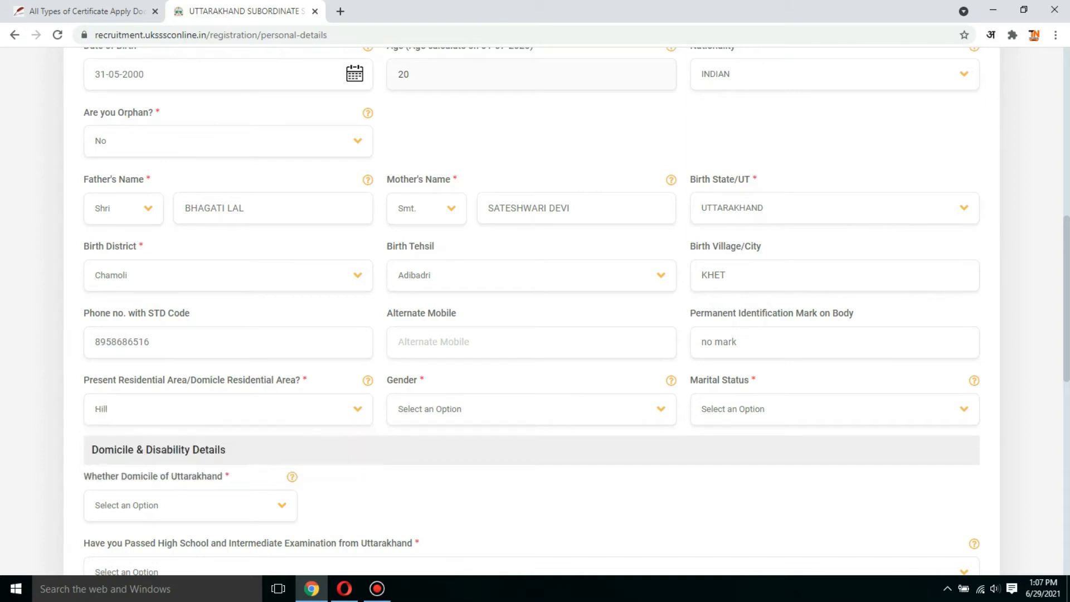
left_click(532, 409)
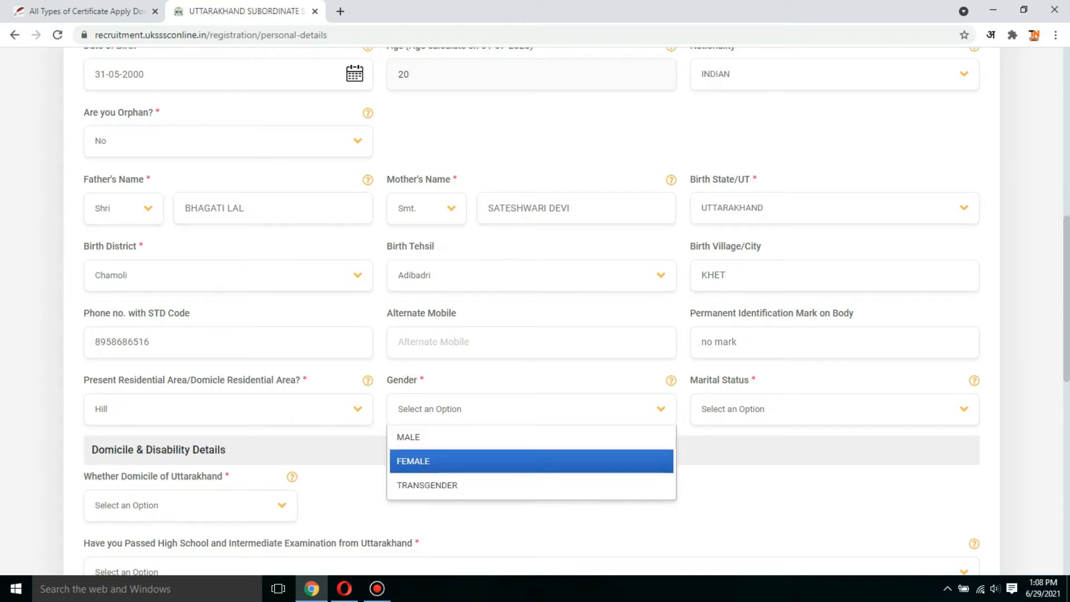
left_click(531, 461)
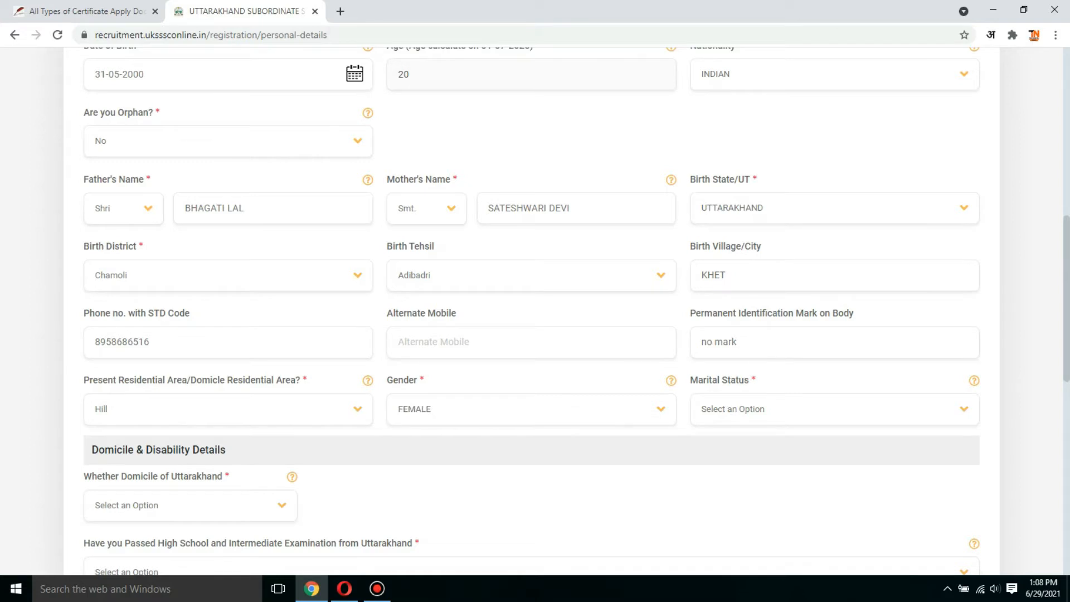
left_click(834, 409)
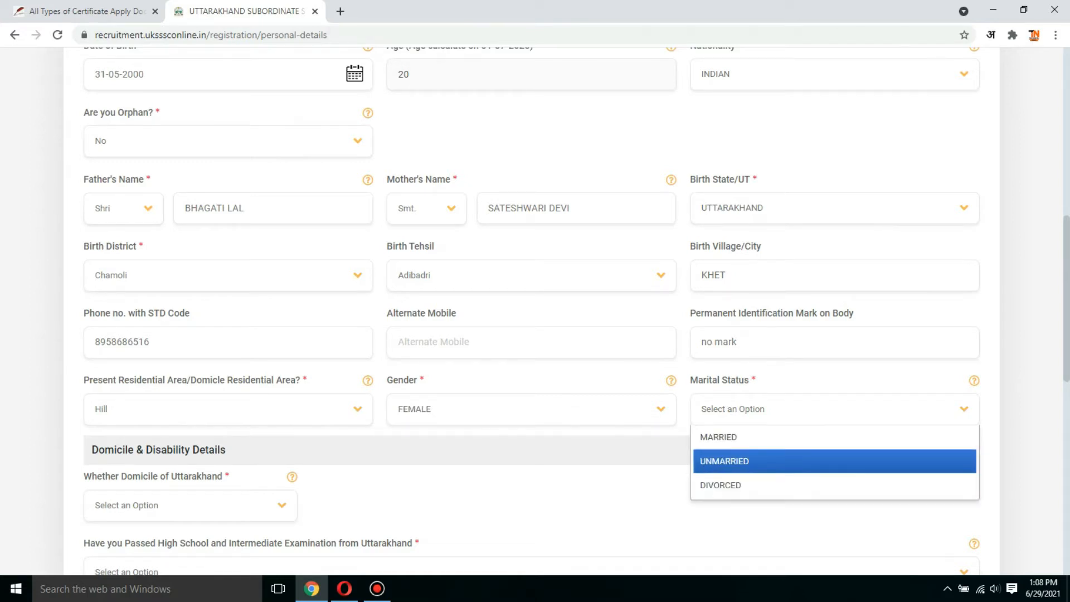
left_click(835, 462)
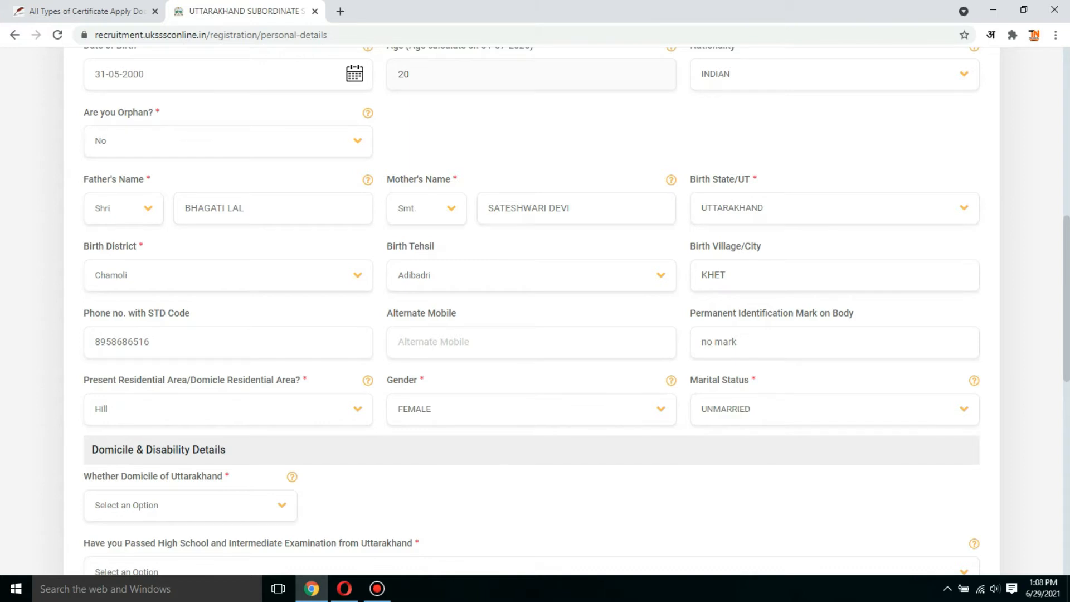
scroll(535, 312, "down", 2)
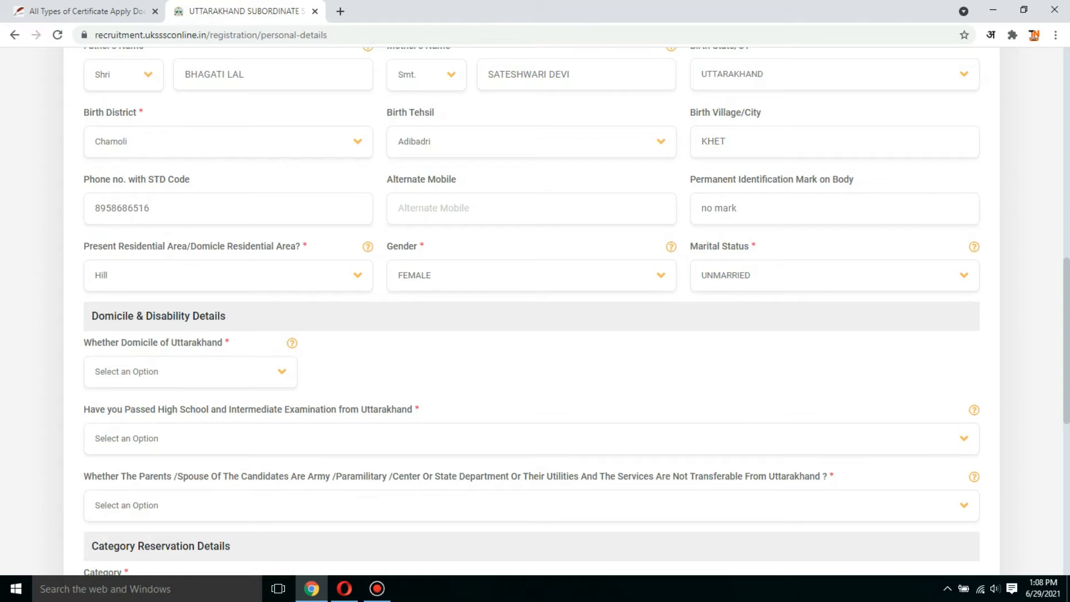
Answer Yes to Uttarakhand domicile and enter the domicile certificate number
left_click(190, 372)
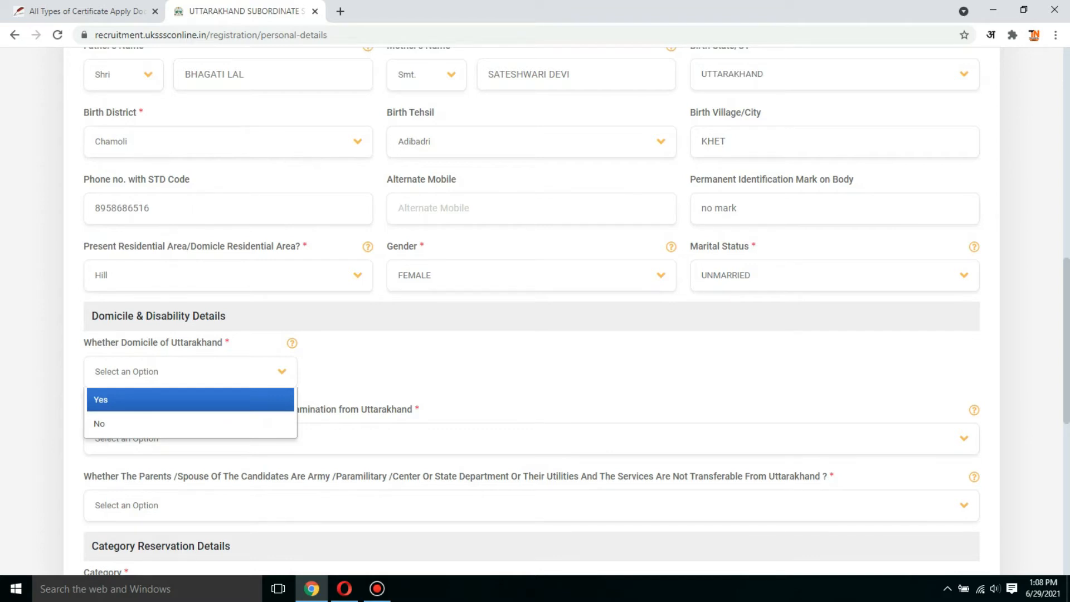
left_click(190, 400)
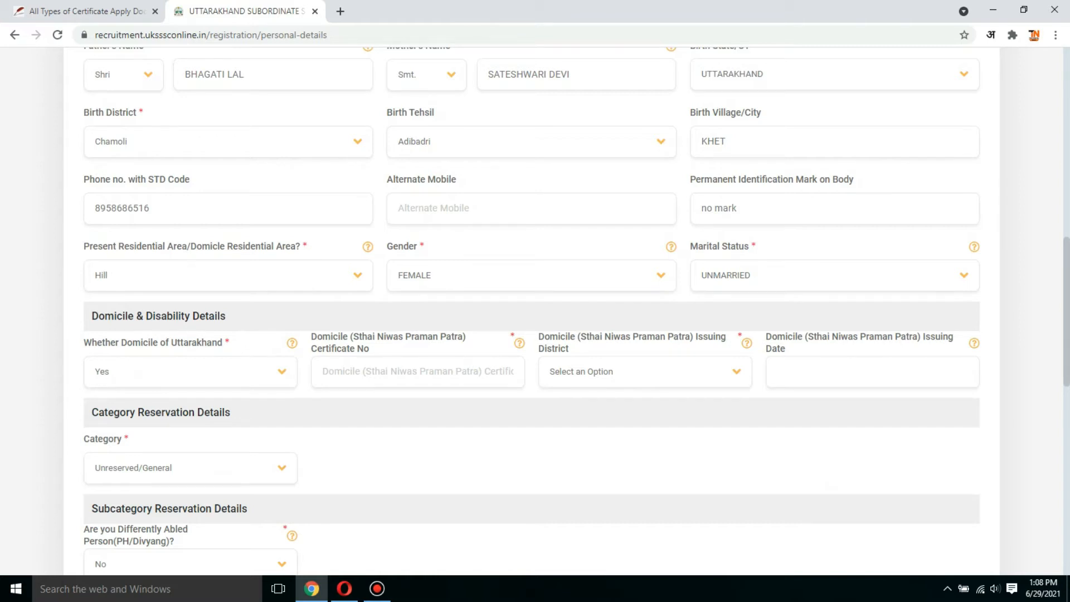
left_click(417, 372)
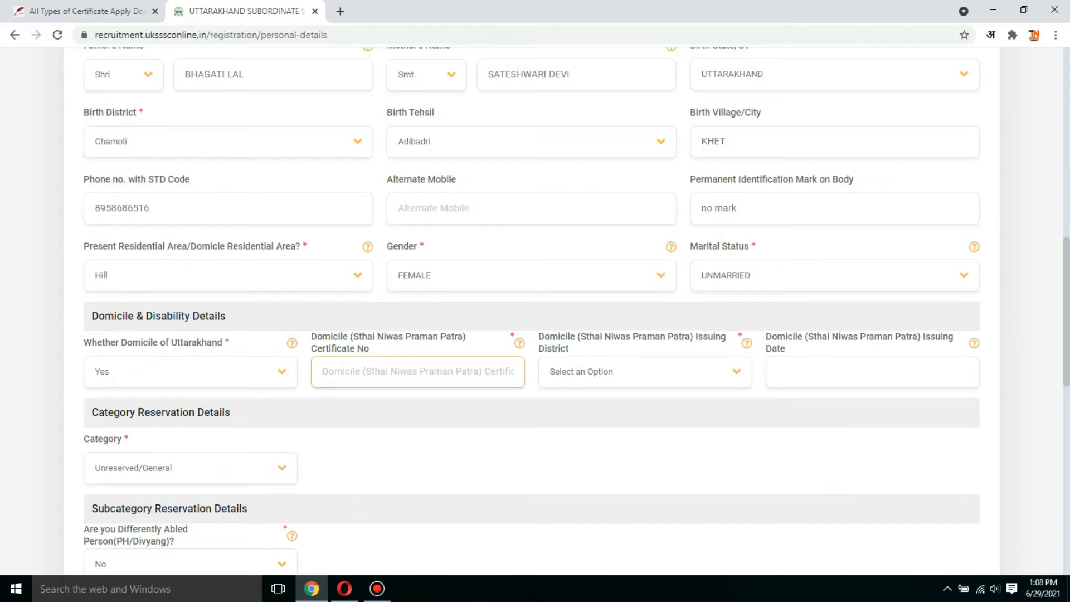
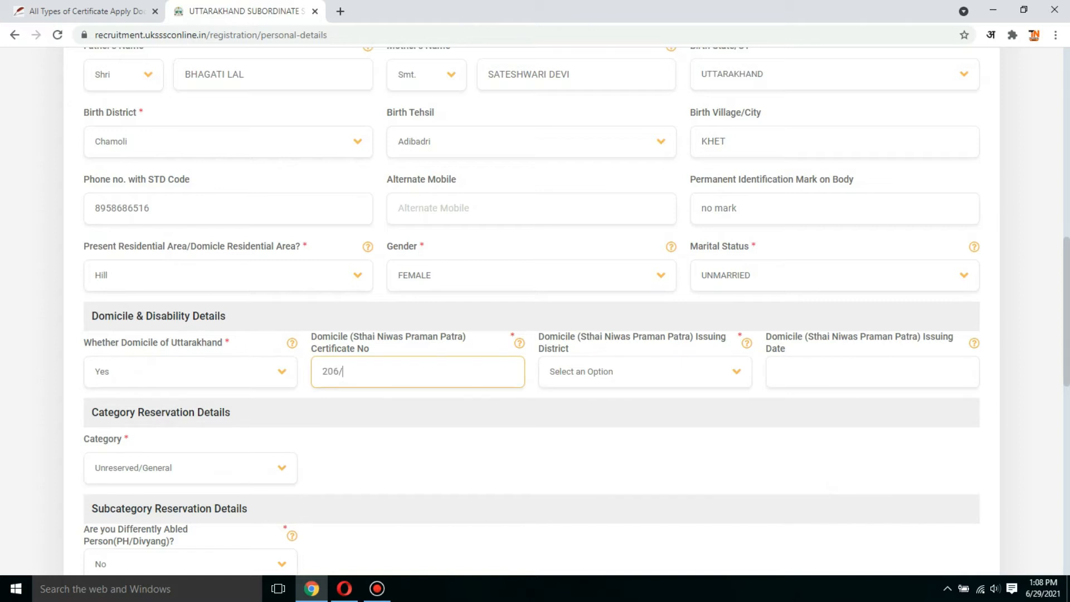
Set the domicile certificate's issuing district to Chamoli and issuing date to 12-06-2017
left_click(645, 372)
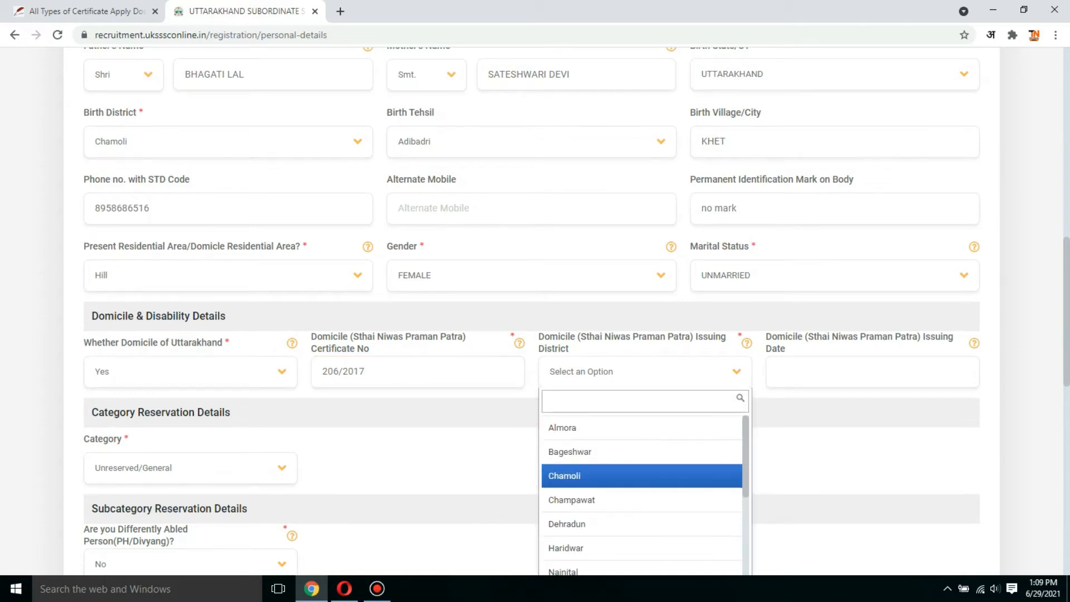
left_click(642, 476)
left_click(797, 371)
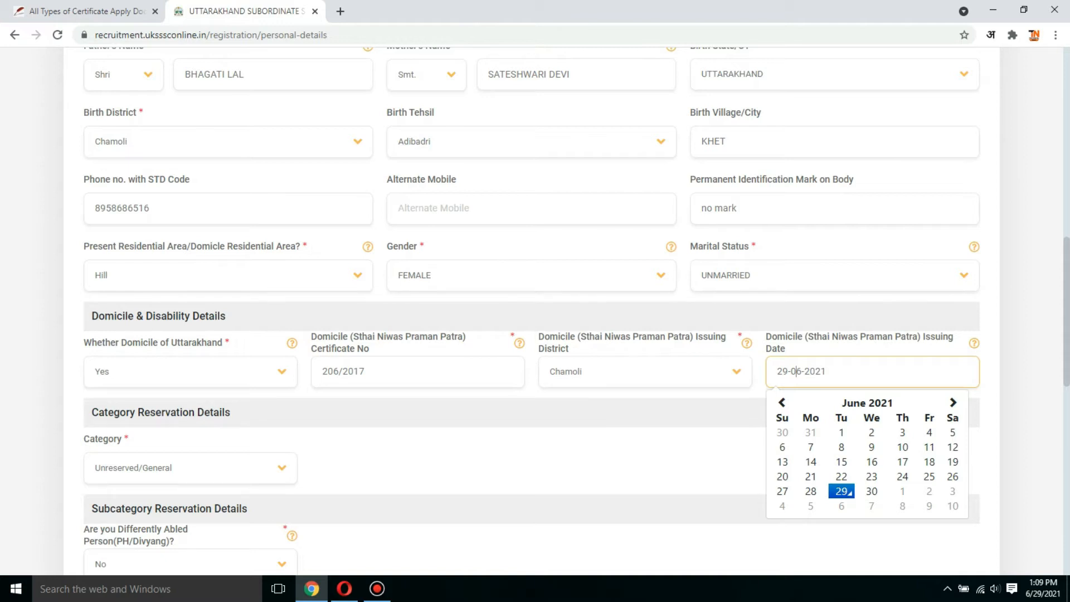
left_click(867, 402)
left_click(867, 402)
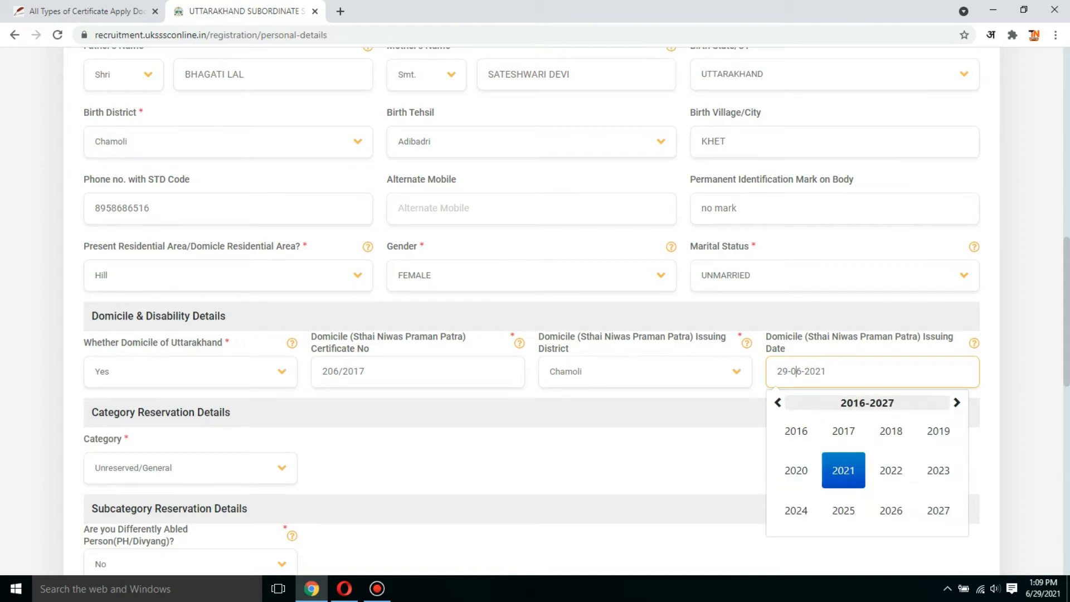
left_click(844, 431)
left_click(843, 470)
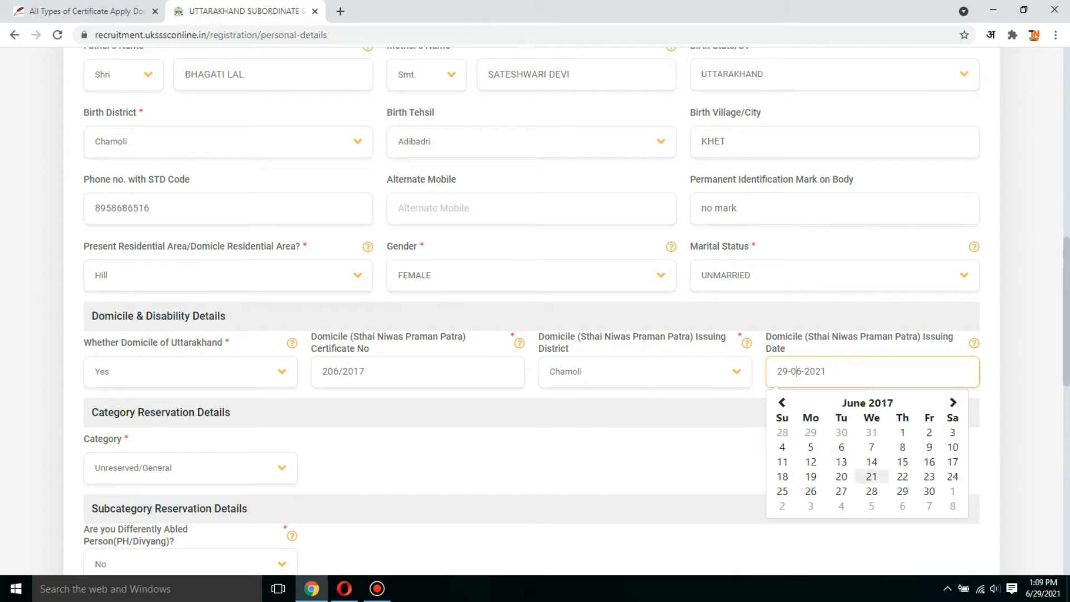
left_click(811, 461)
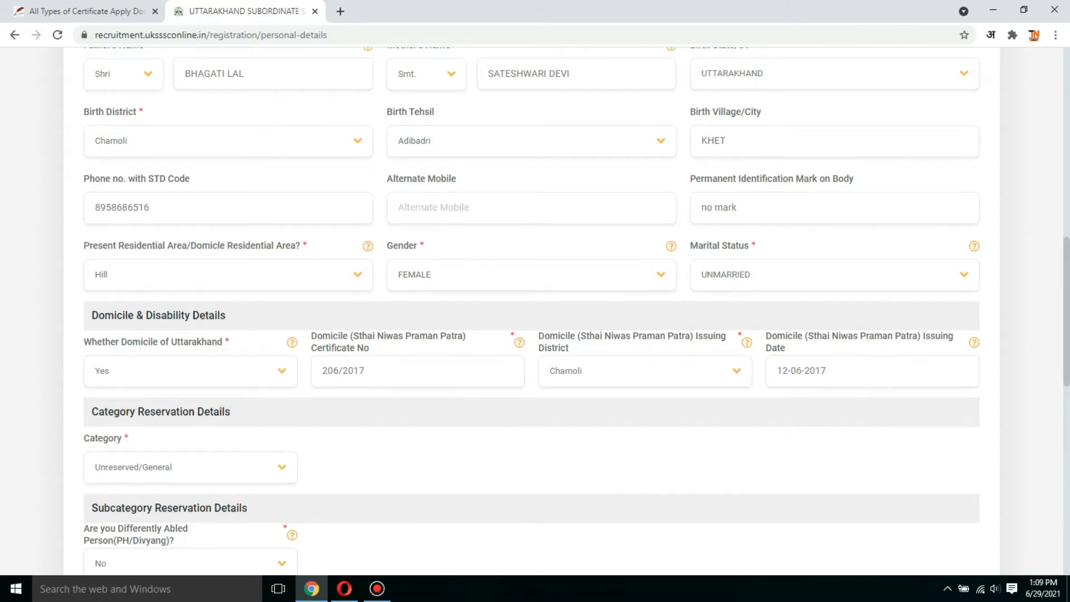
scroll(532, 312, "down", 1)
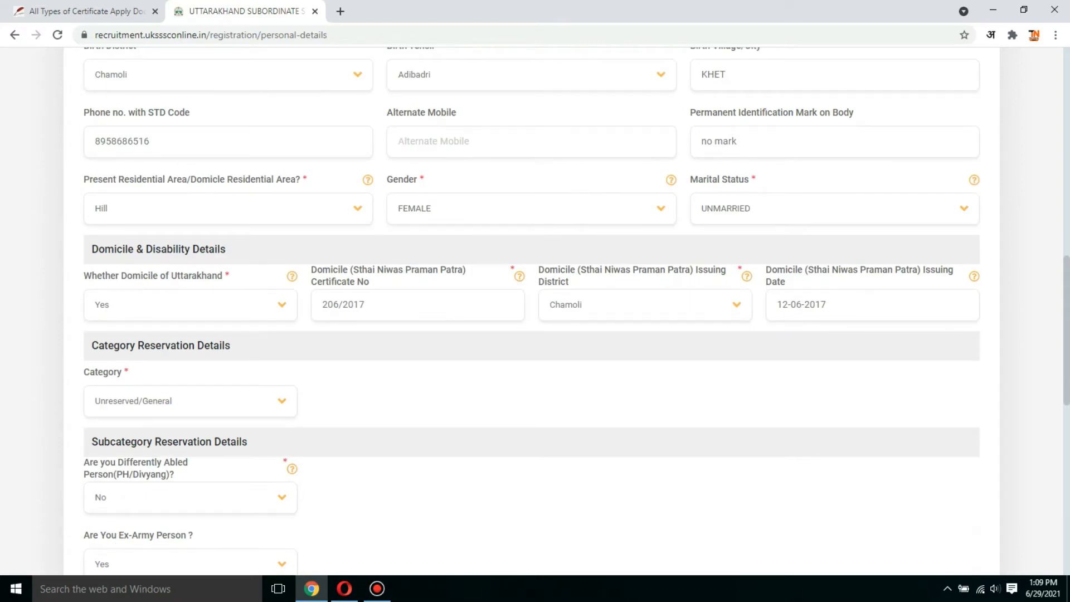
Set the reservation category to SC
left_click(191, 401)
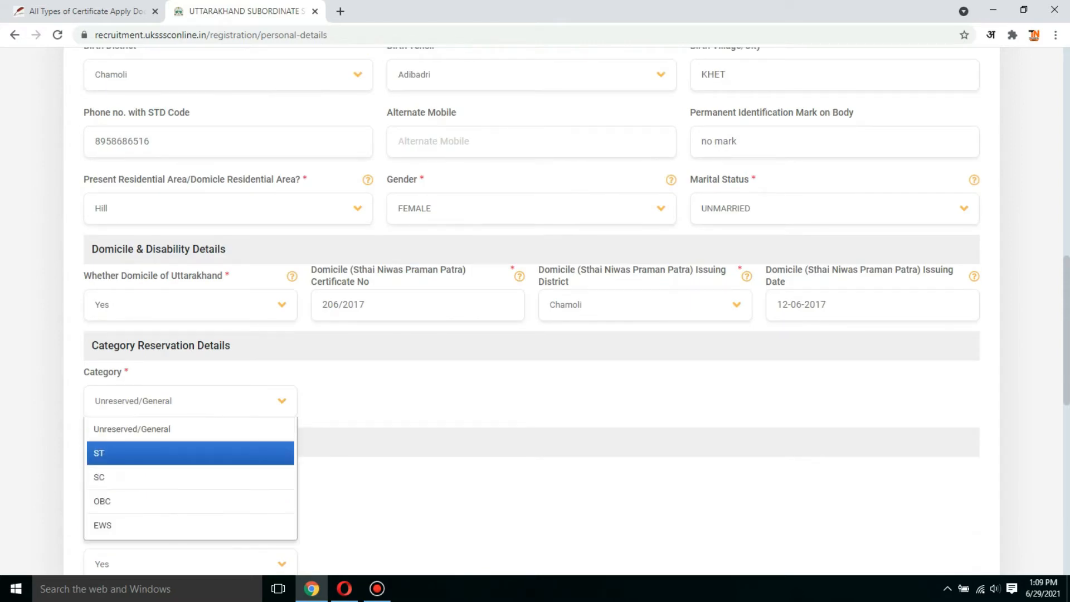
left_click(190, 478)
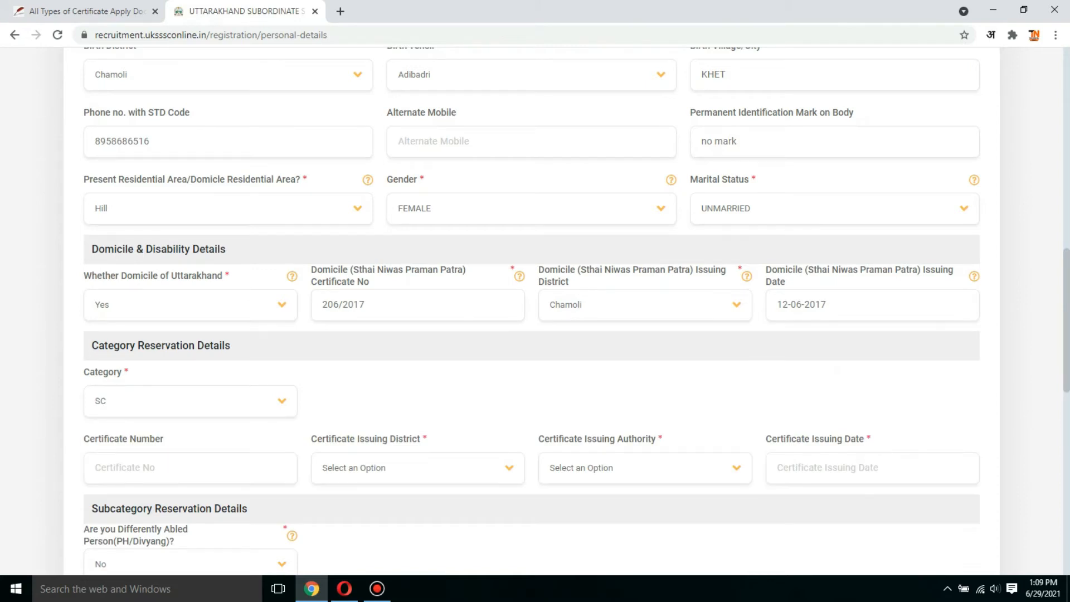
left_click(191, 401)
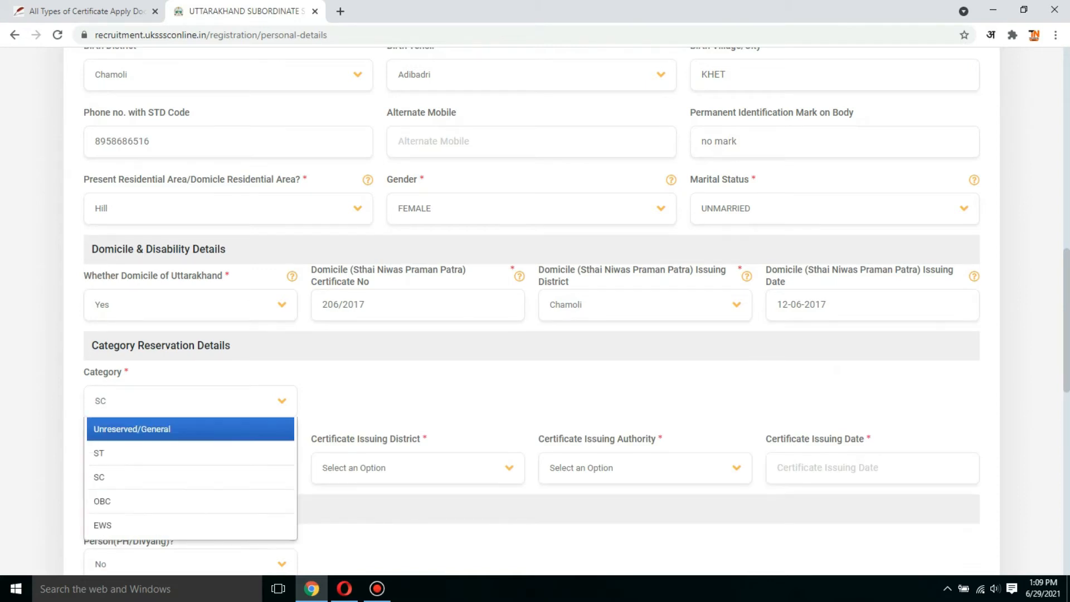
key("Down")
key("Down")
key("Down")
key("Down")
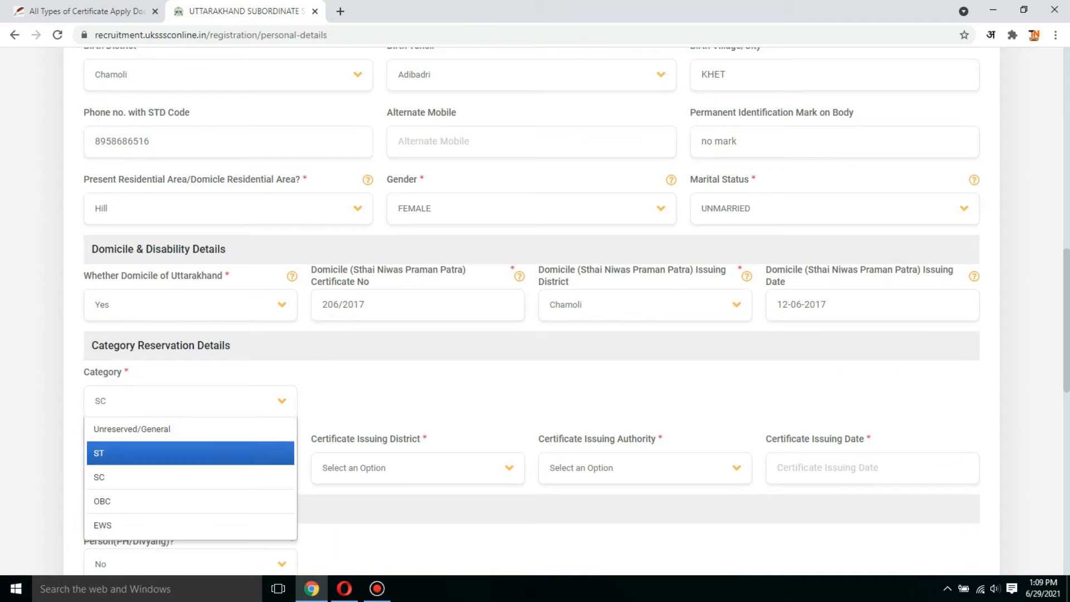
key("Up")
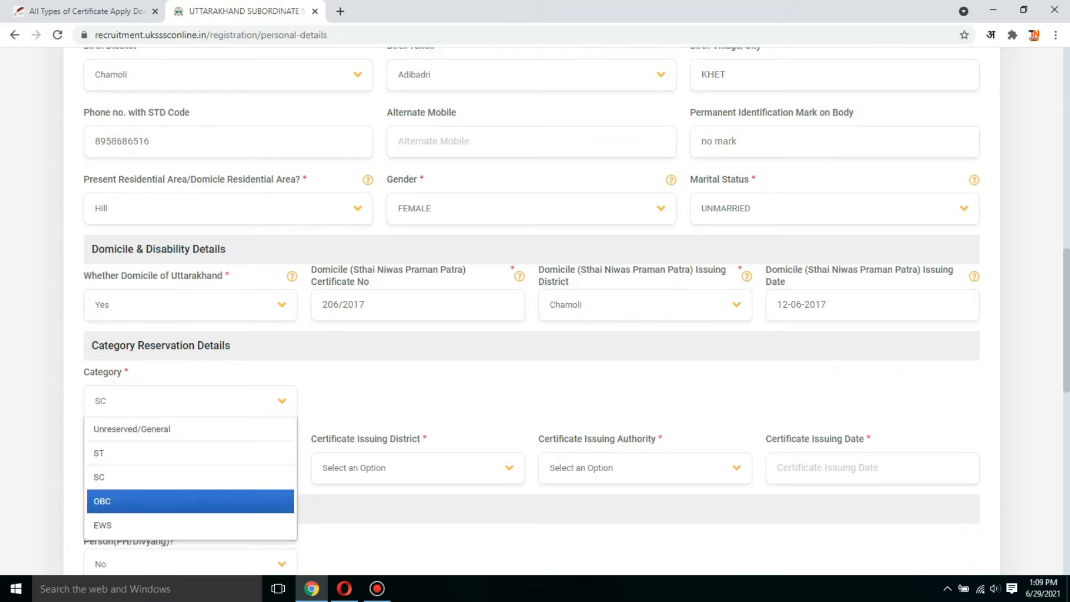
key("Up")
key("Up")
key("Up")
key("Escape")
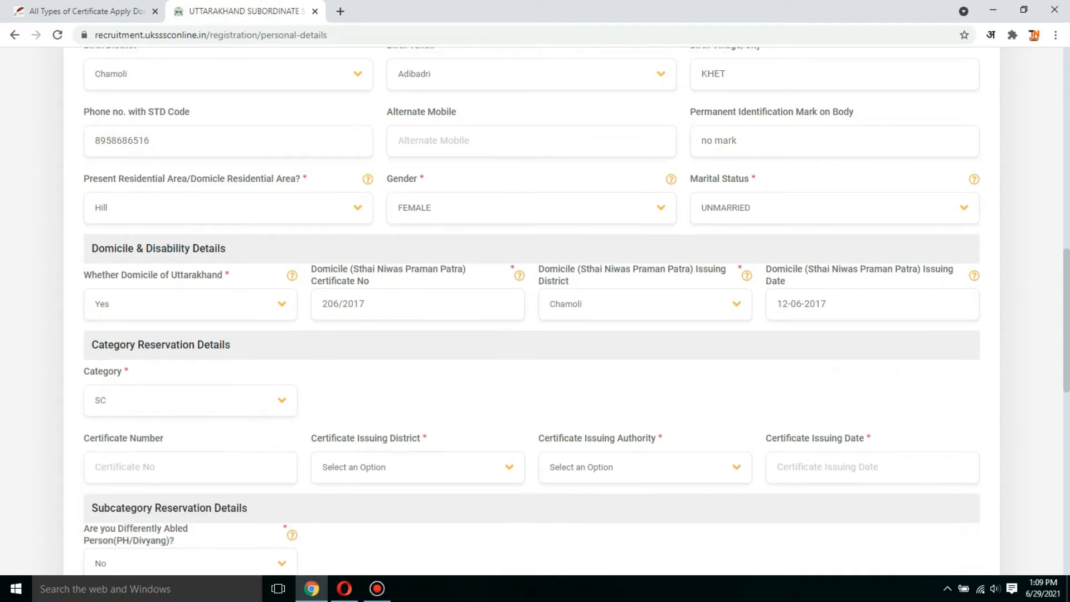
scroll(536, 313, "down", 1)
Enter the caste certificate number, issuing district Chamoli and issuing authority Tehsildar
left_click(145, 400)
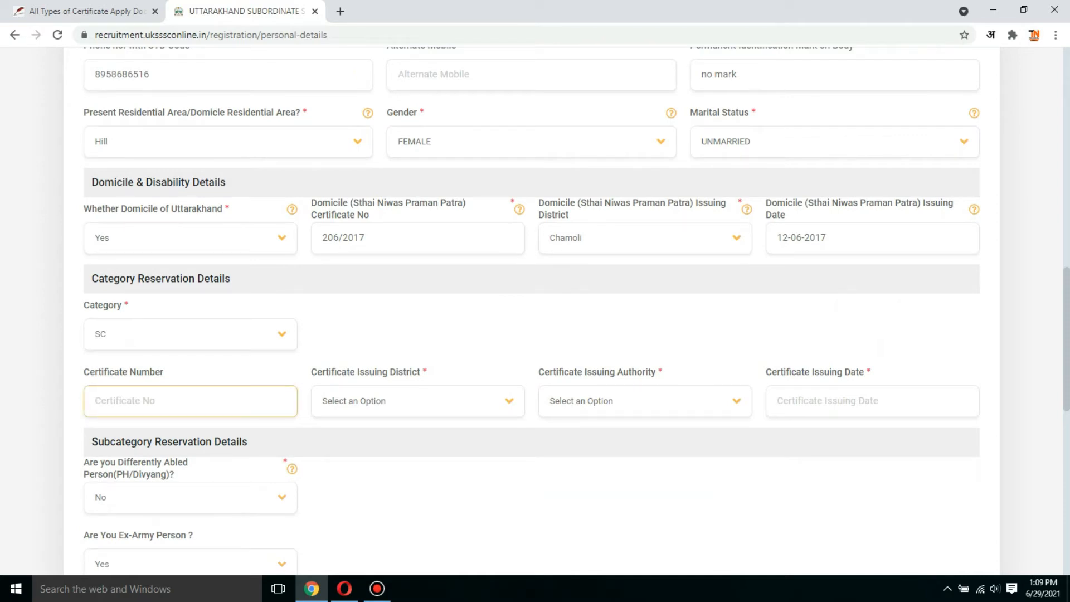
left_click(418, 401)
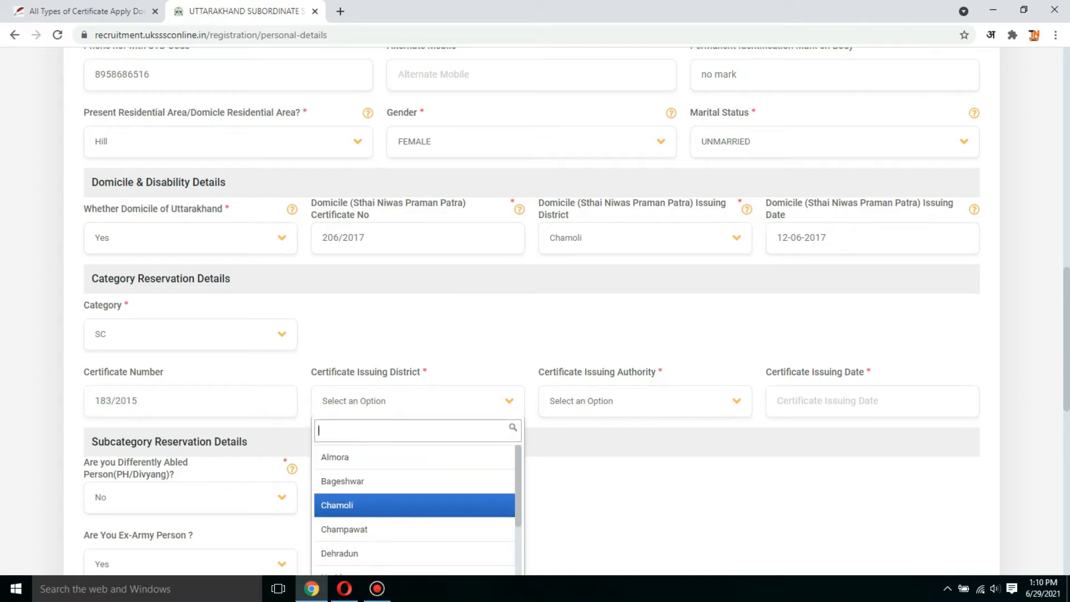
left_click(390, 506)
left_click(645, 401)
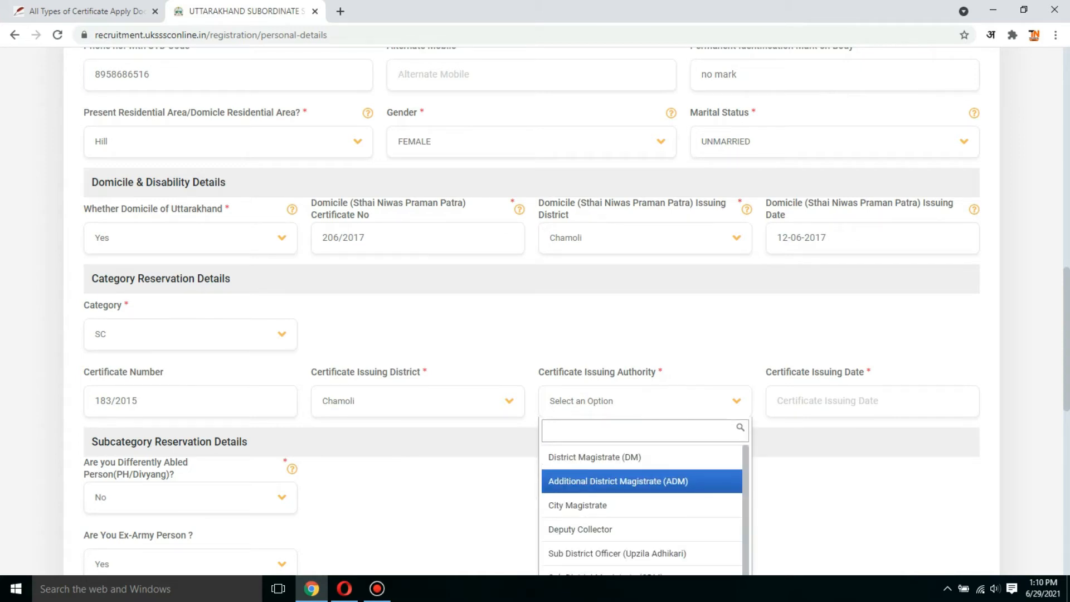
key("Up")
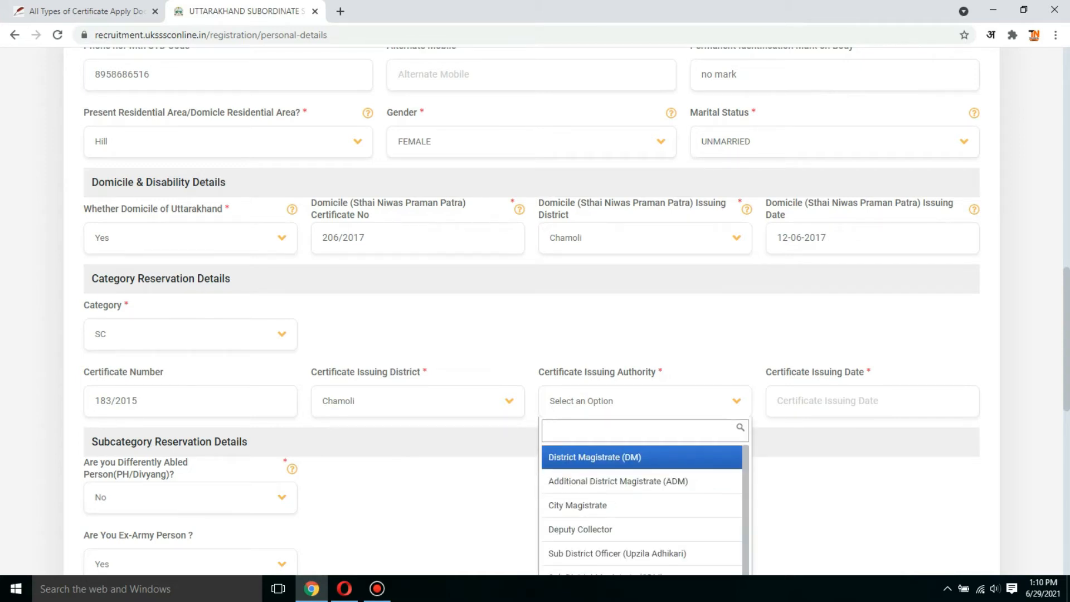
key("Down")
key("Down")
key("Down")
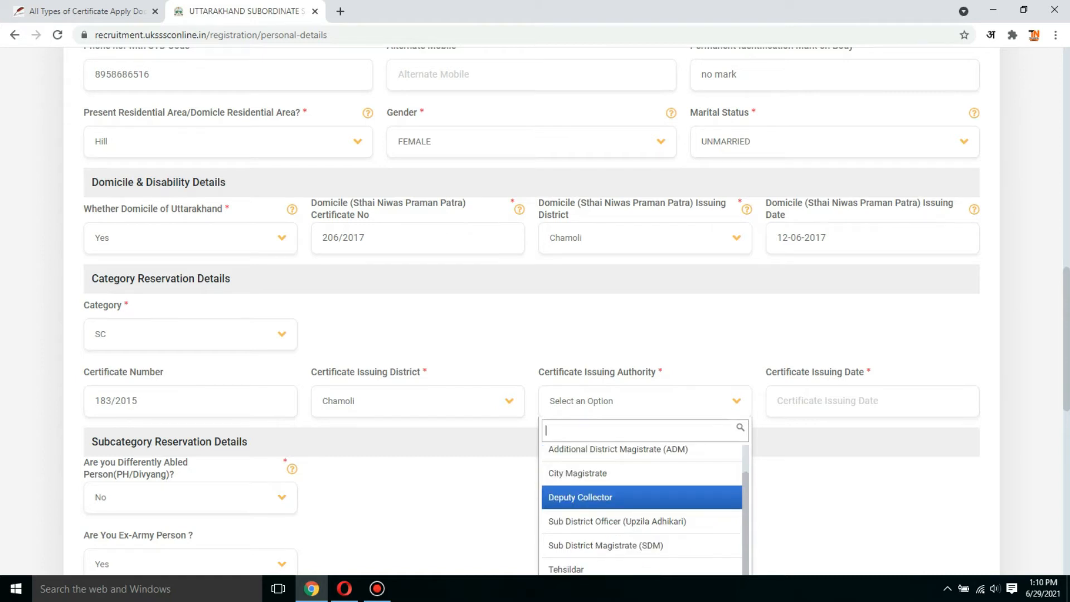
key("Down")
key("Down")
key("Down")
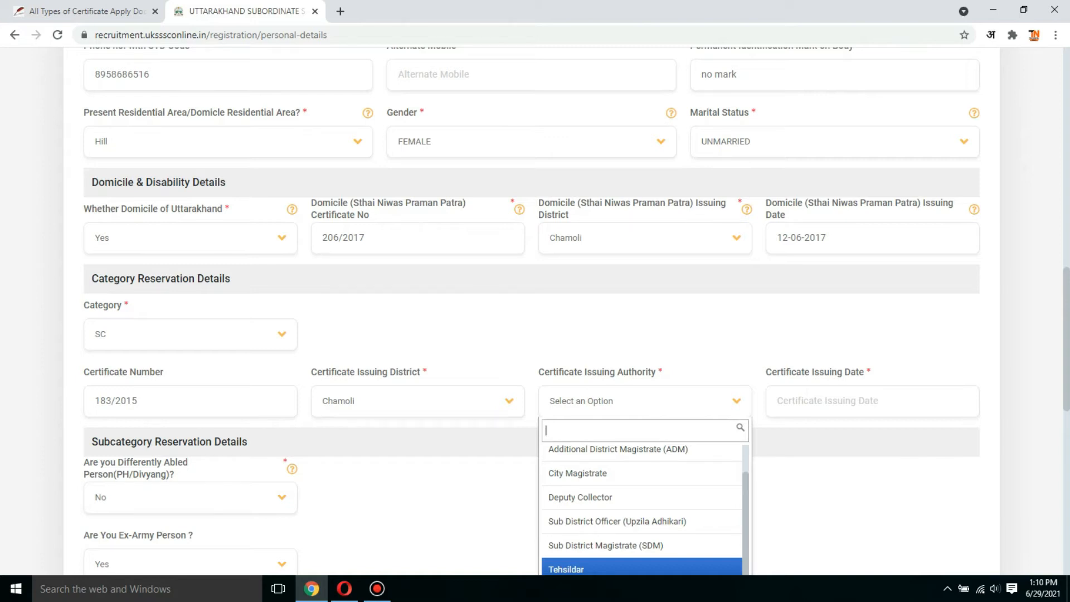
key("Return")
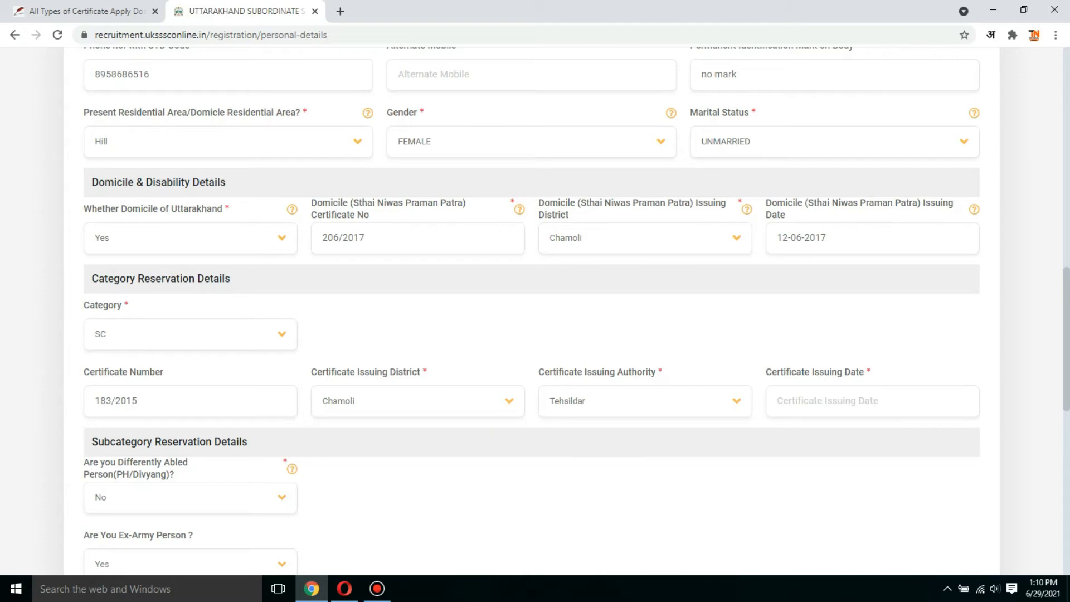
Set the caste certificate issuing date to 20-08-2015
left_click(872, 402)
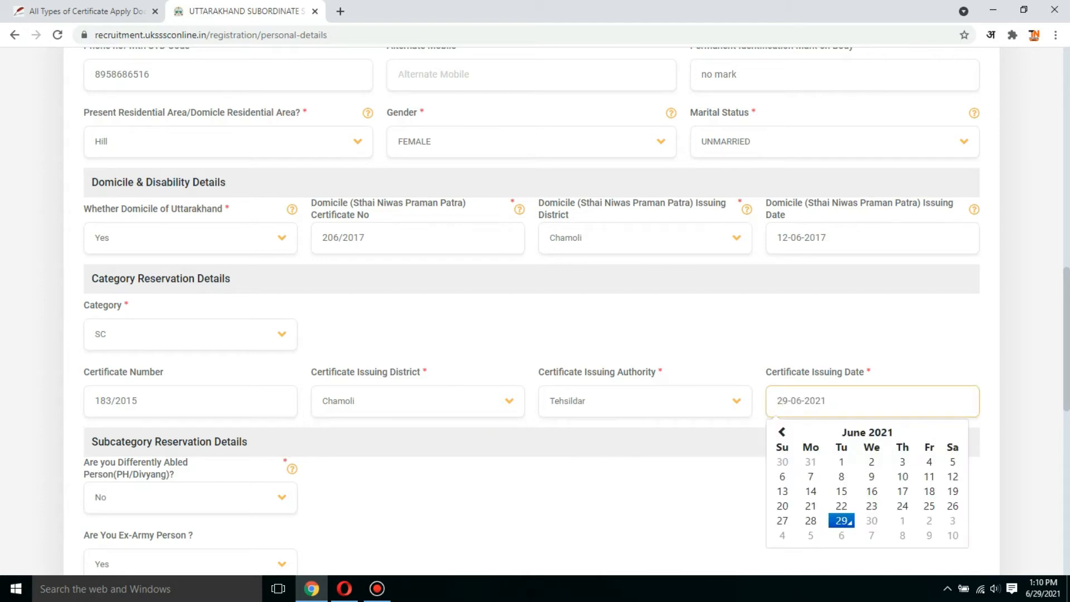
left_click(867, 433)
left_click(867, 433)
left_click(778, 432)
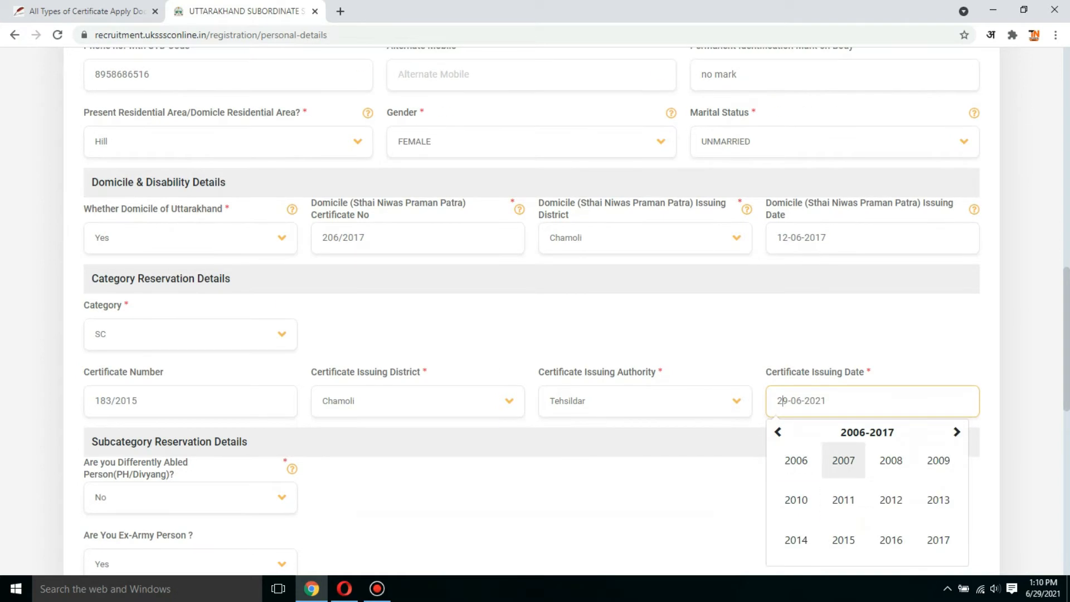
left_click(843, 540)
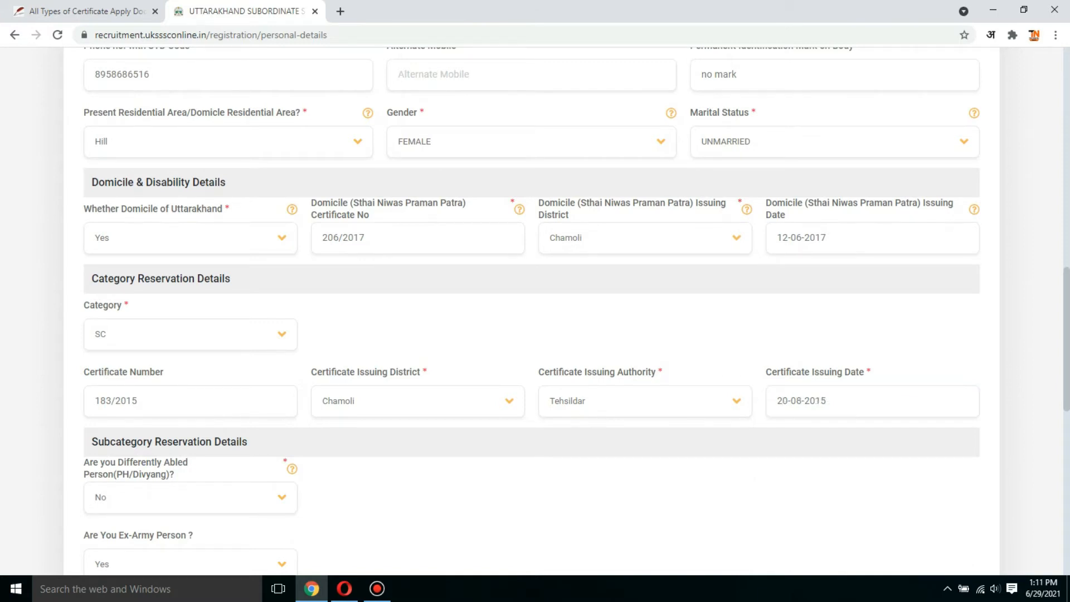
scroll(532, 312, "down", 2)
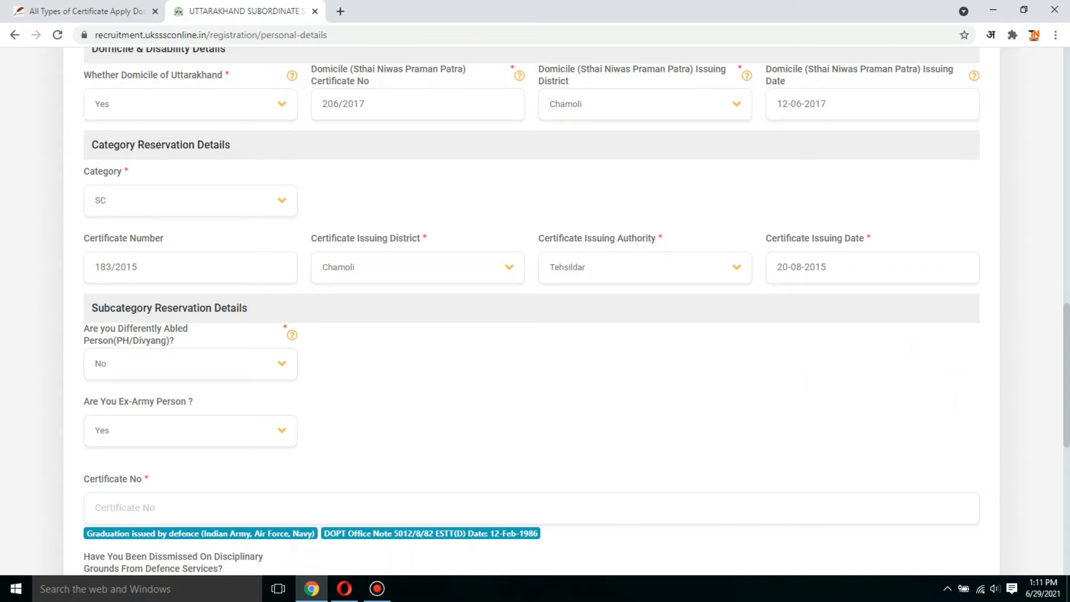
Keep the differently abled answer at No and answer No to the Ex-Army question
left_click(190, 364)
left_click(191, 364)
scroll(532, 311, "down", 1)
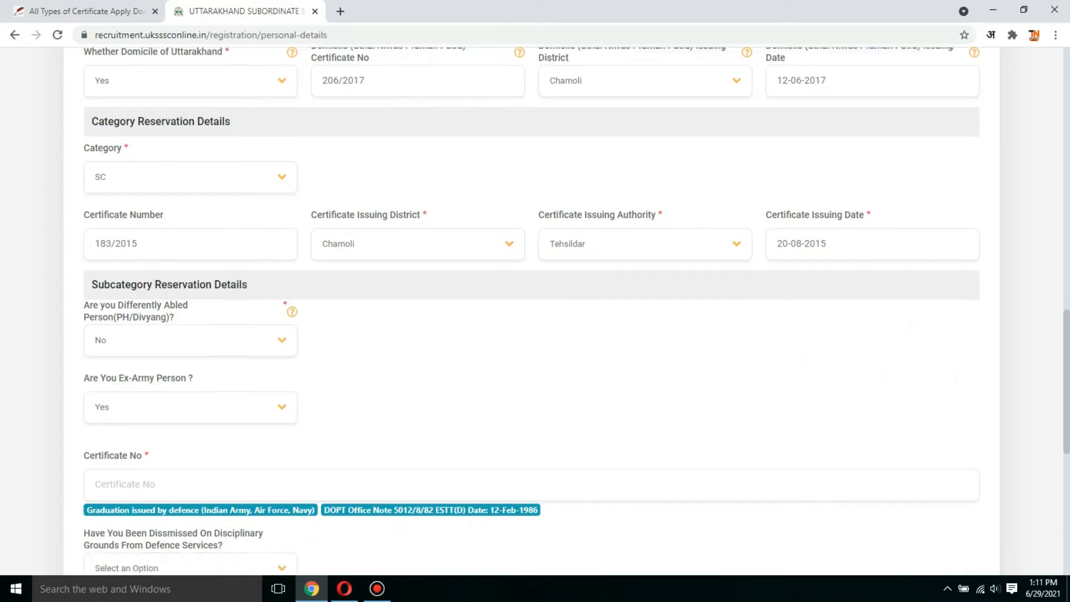
left_click(191, 297)
left_click(190, 297)
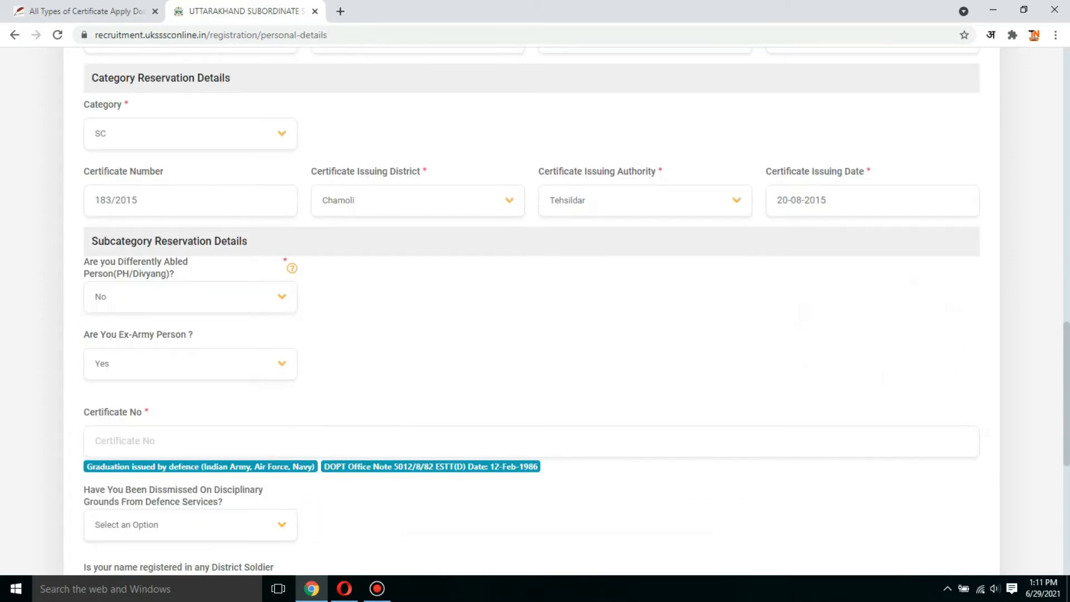
scroll(532, 310, "down", 1)
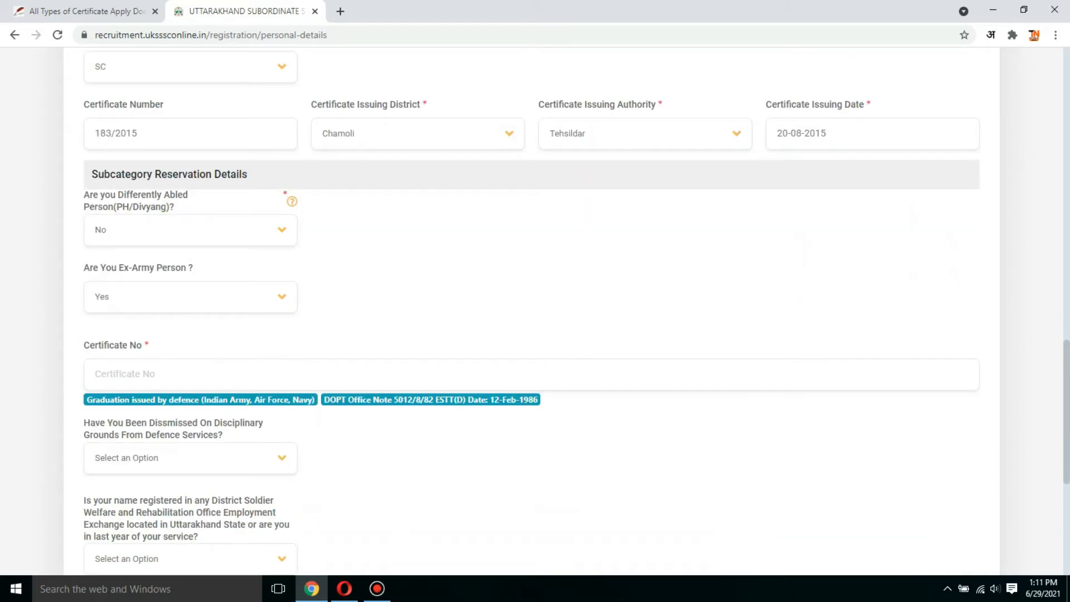
left_click(191, 297)
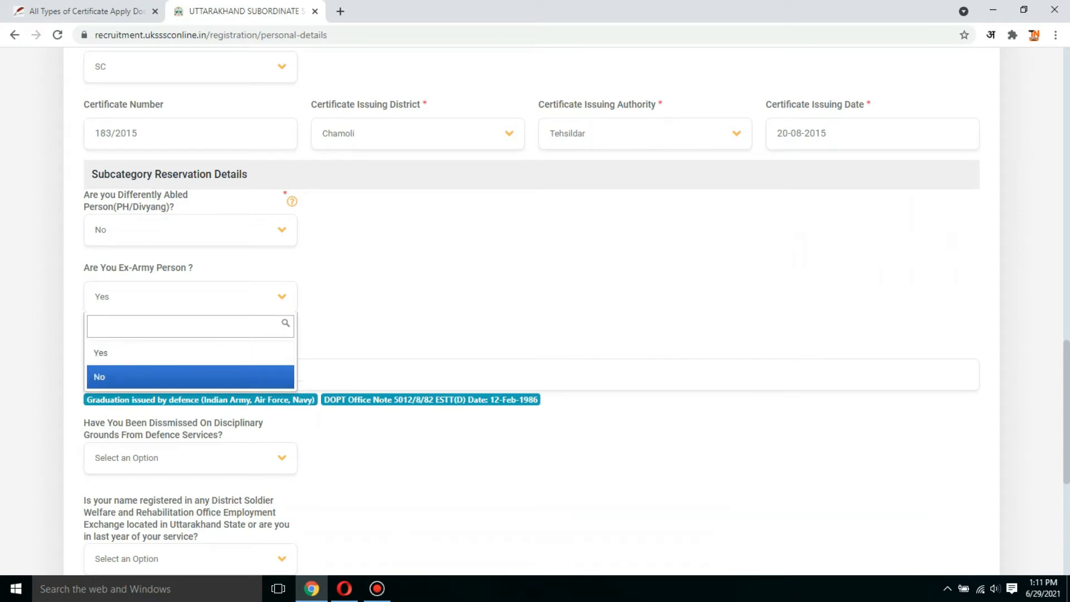
left_click(139, 376)
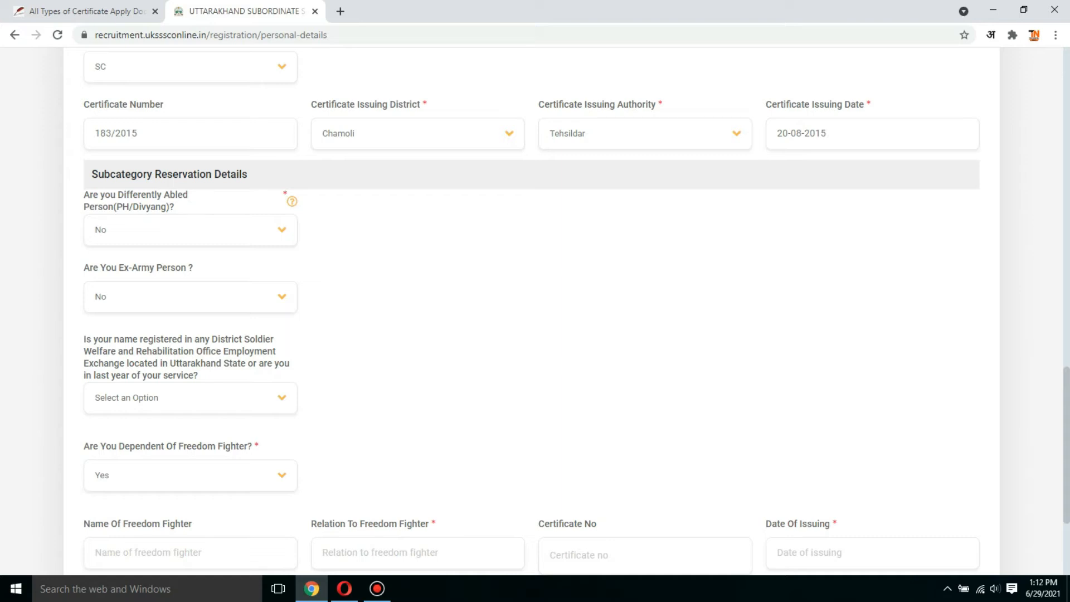
Answer No to the Soldier Welfare registration and freedom-fighter dependent questions
left_click(191, 398)
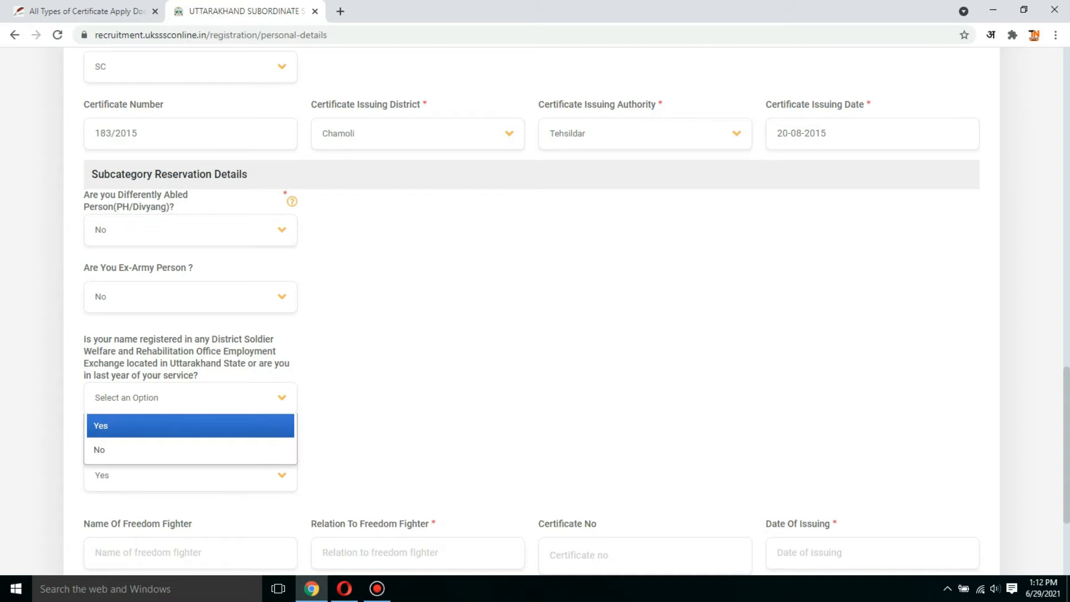
key("Down")
key("Return")
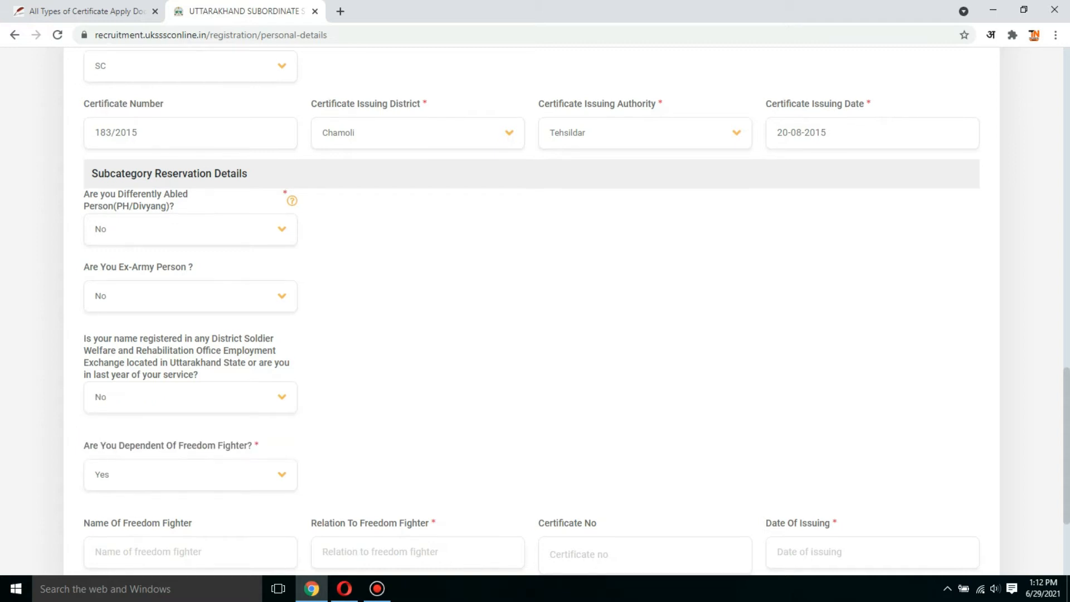
scroll(532, 312, "down", 1)
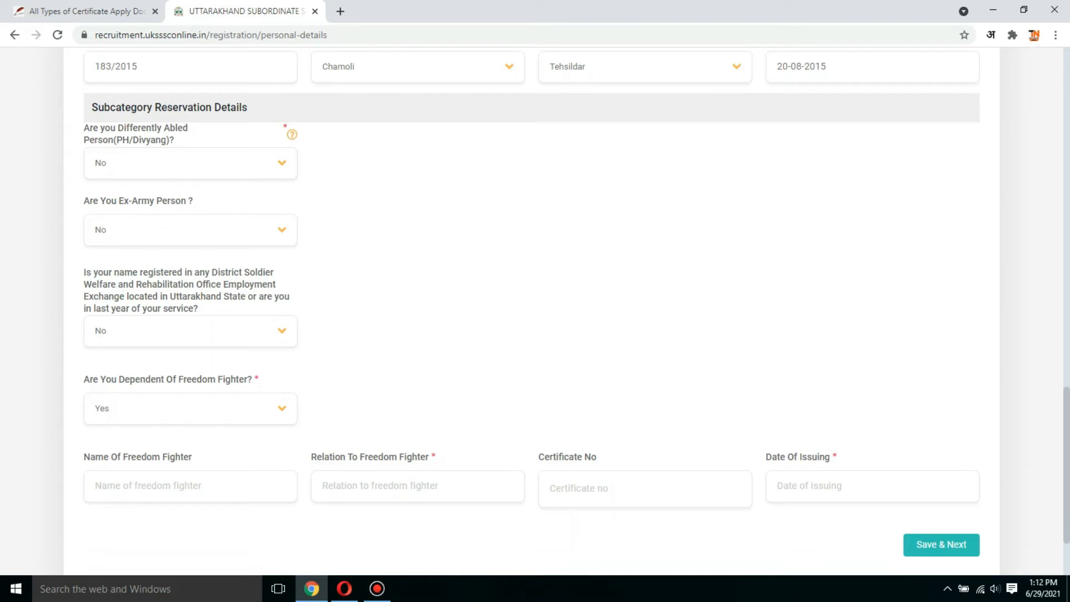
left_click(191, 408)
key("Return")
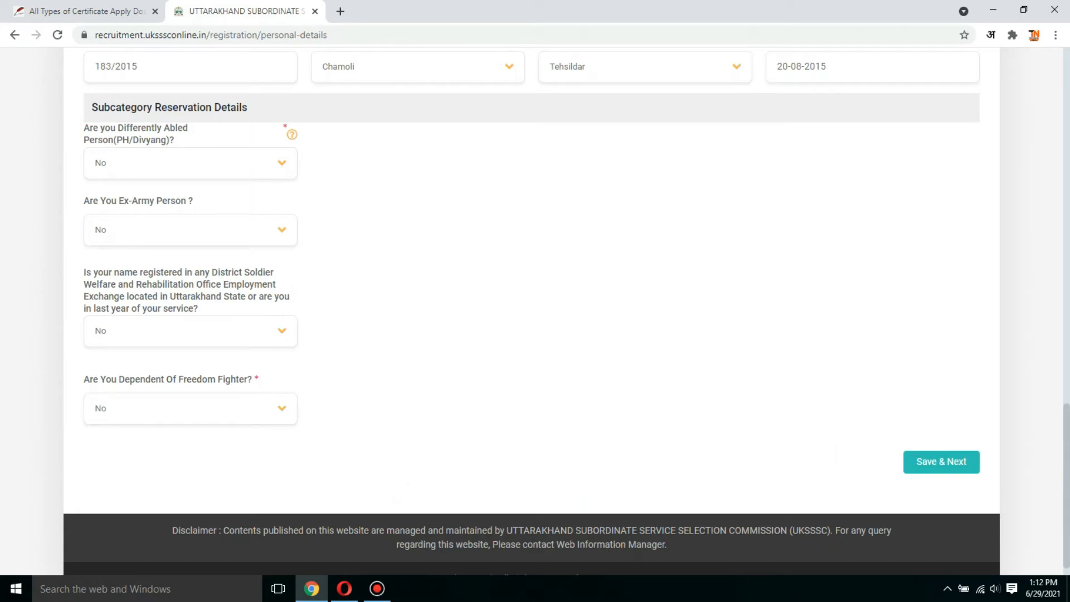
scroll(535, 311, "down", 1)
scroll(535, 311, "up", 10)
scroll(535, 311, "up", 10)
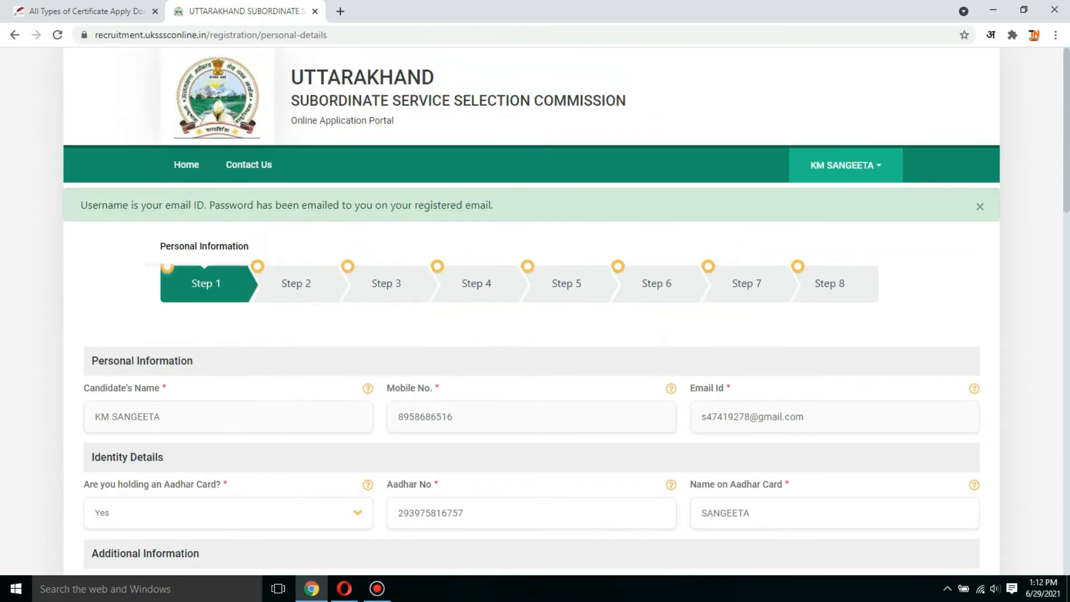
Save the Step 1 personal details with Save & Next, opening the Step 2 Address Details form
scroll(535, 311, "down", 3)
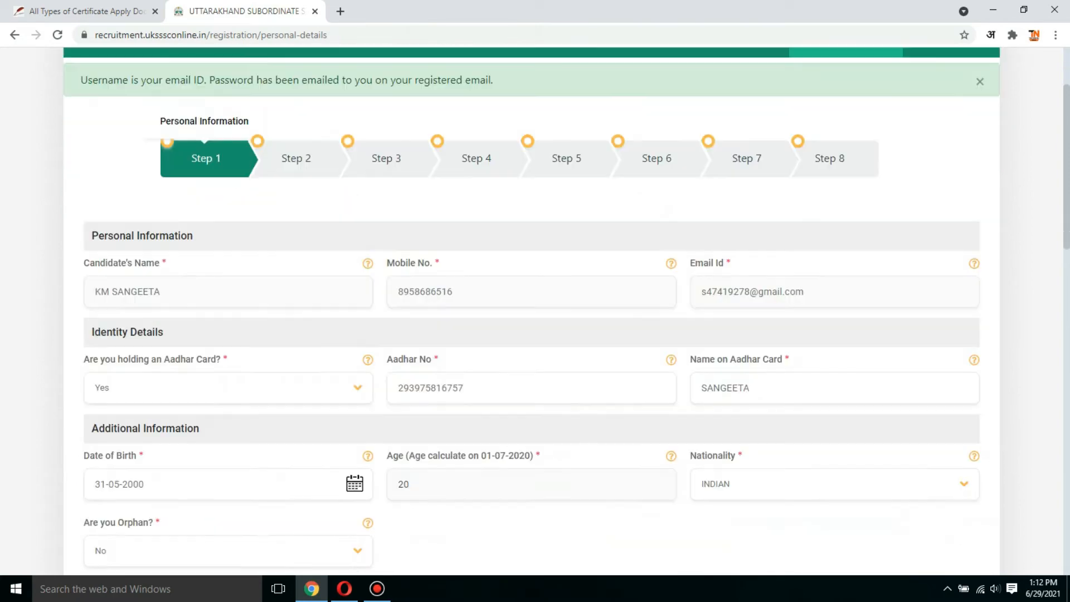
scroll(535, 311, "down", 12)
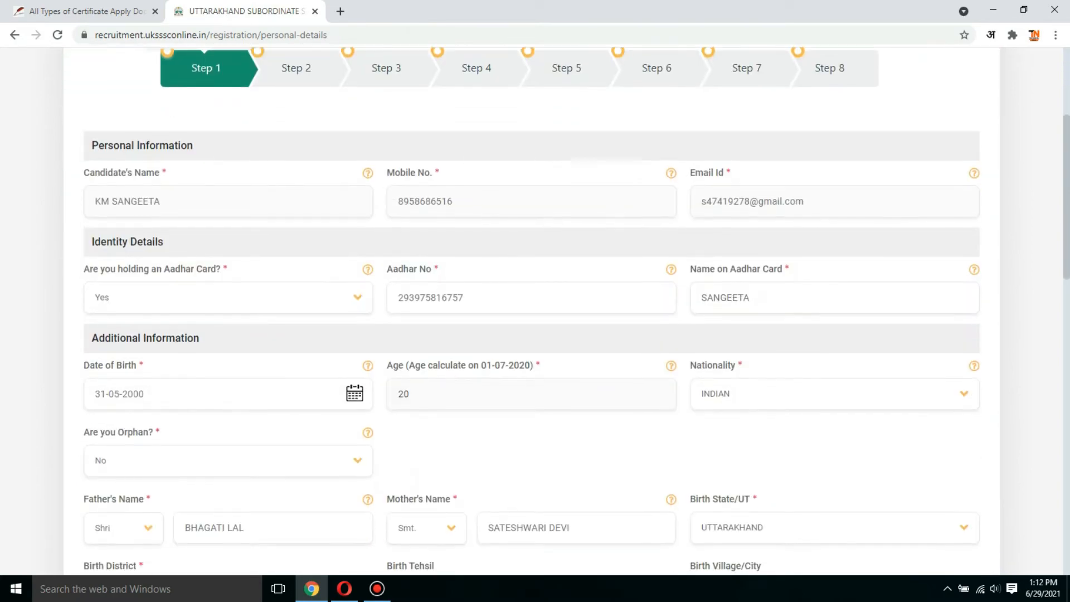
scroll(535, 311, "down", 2)
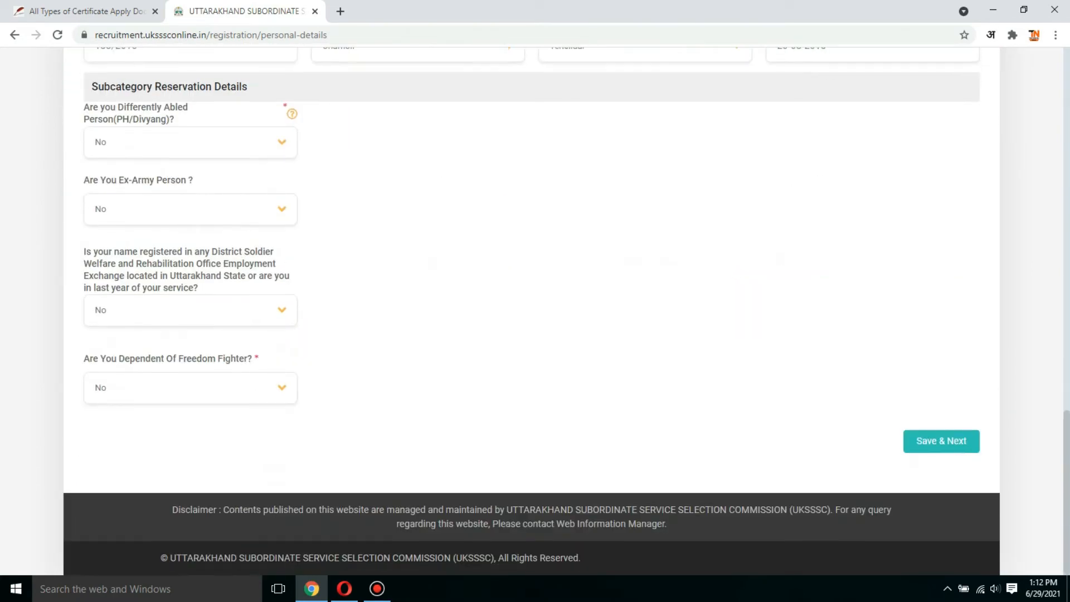
left_click(942, 441)
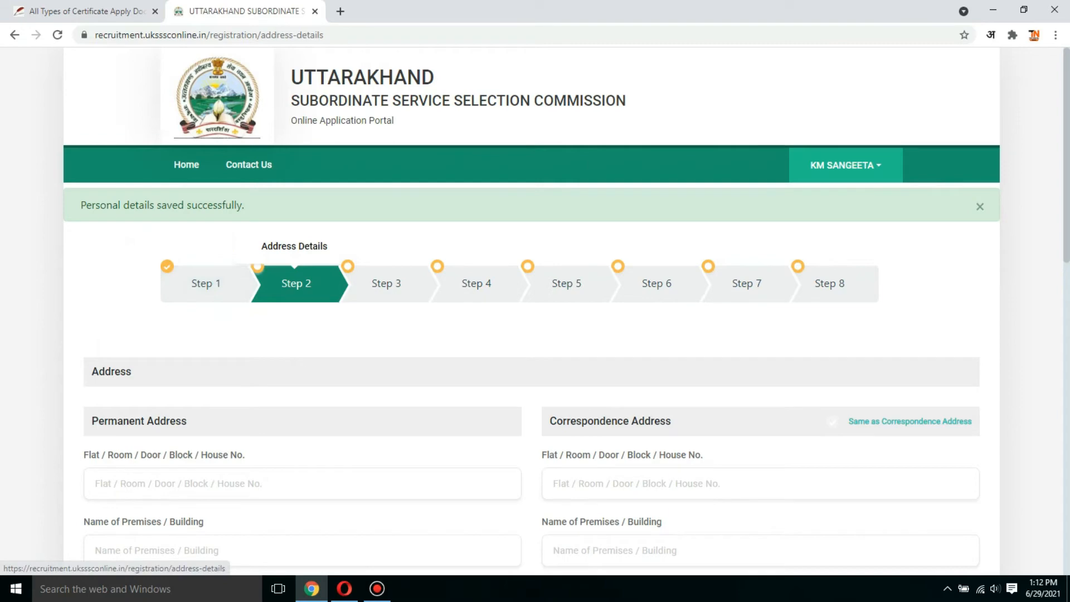
Enter the permanent address's house number and building name
scroll(532, 311, "down", 1)
scroll(532, 311, "down", 2)
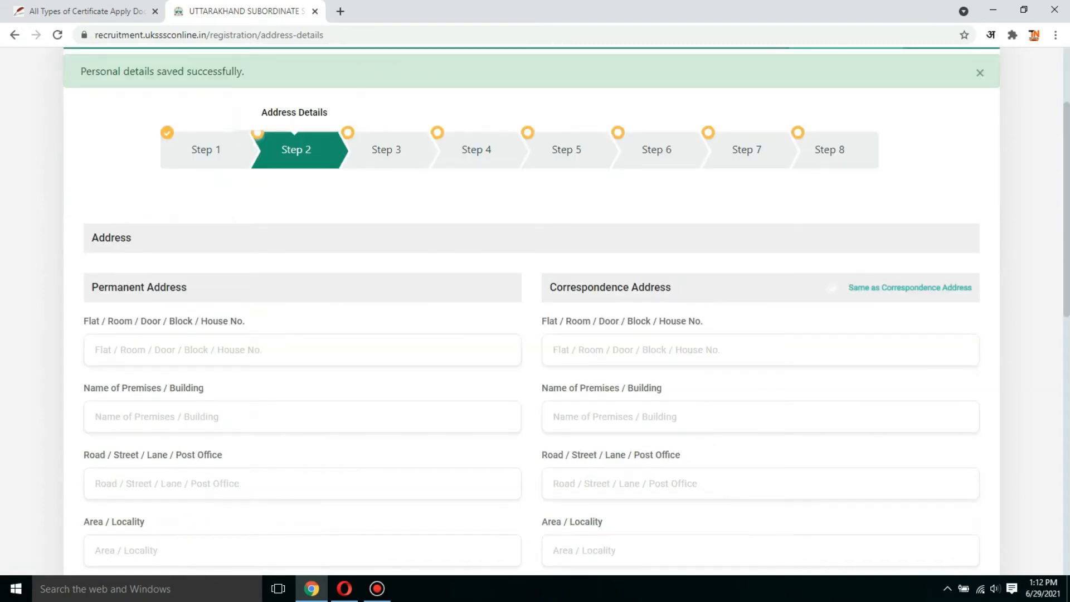
scroll(303, 284, "down", 1)
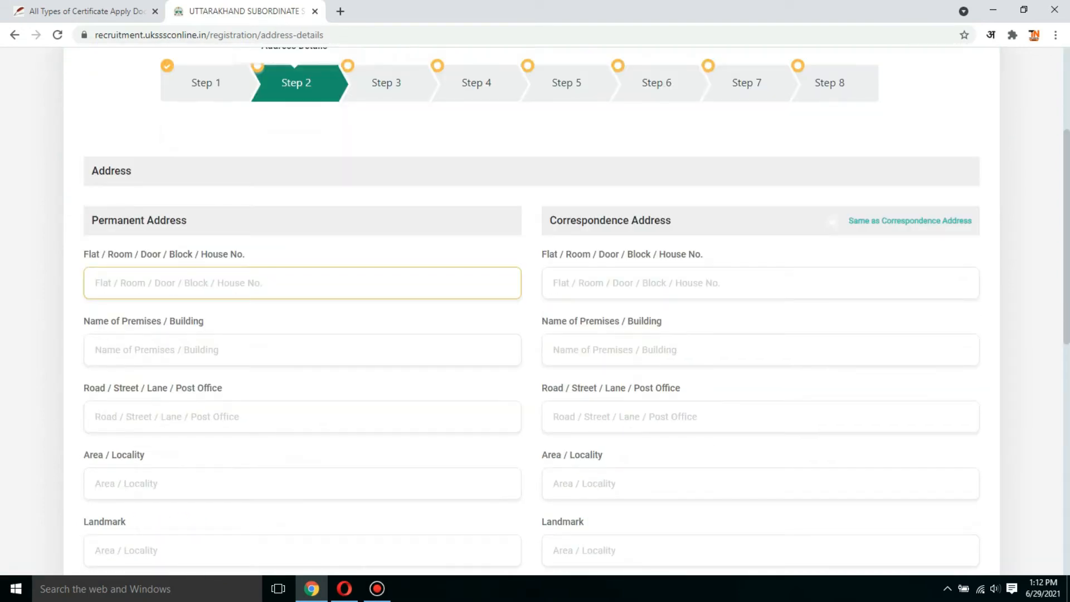
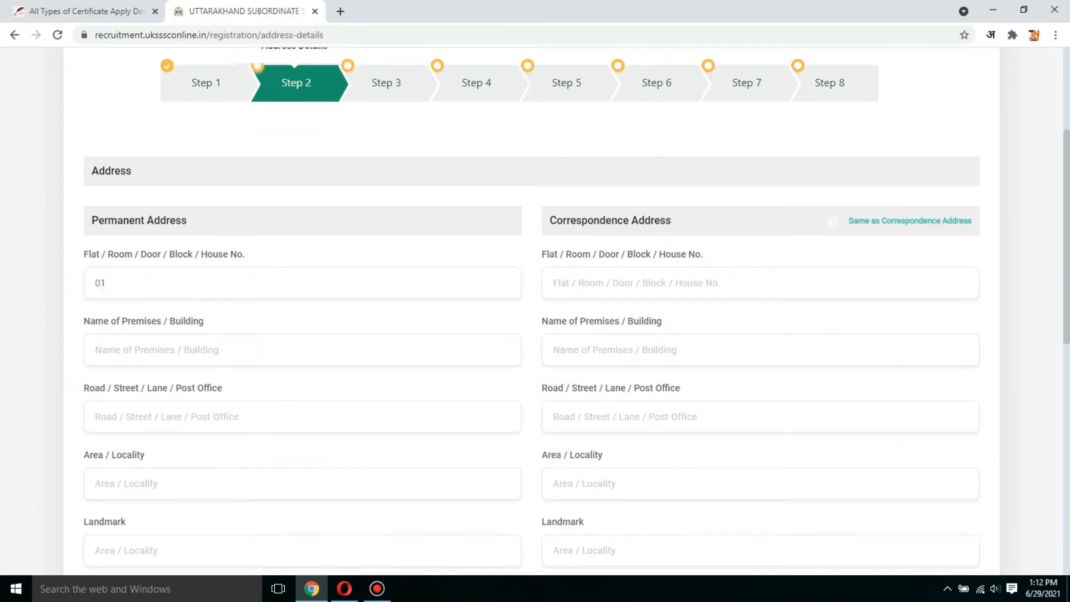
left_click(303, 350)
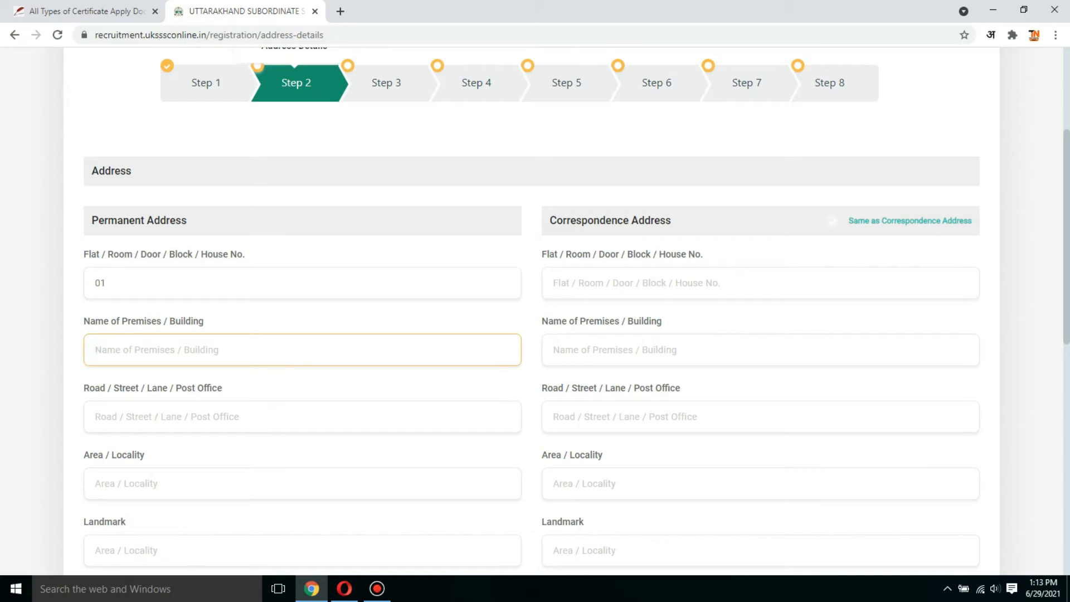
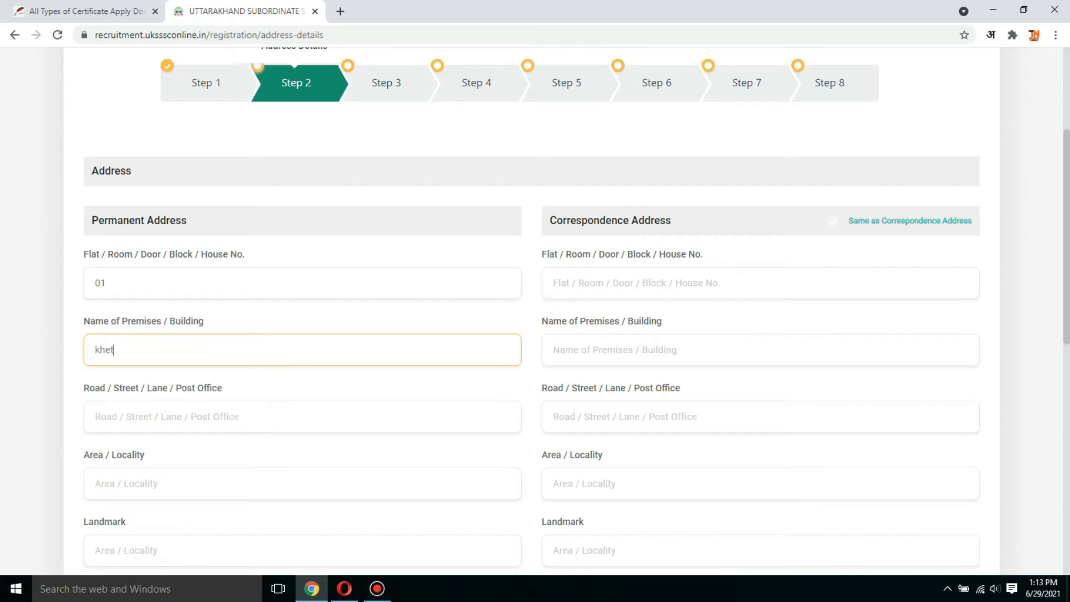
scroll(531, 312, "down", 2)
Fill in the permanent address's road, locality and landmark
key("Tab")
left_click(126, 350)
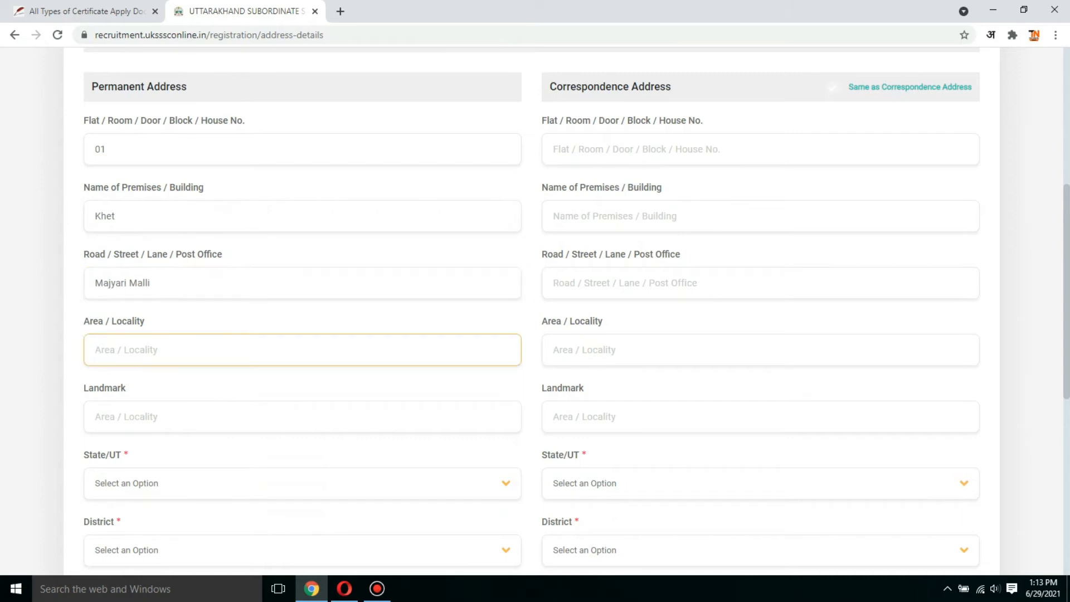
key("Tab")
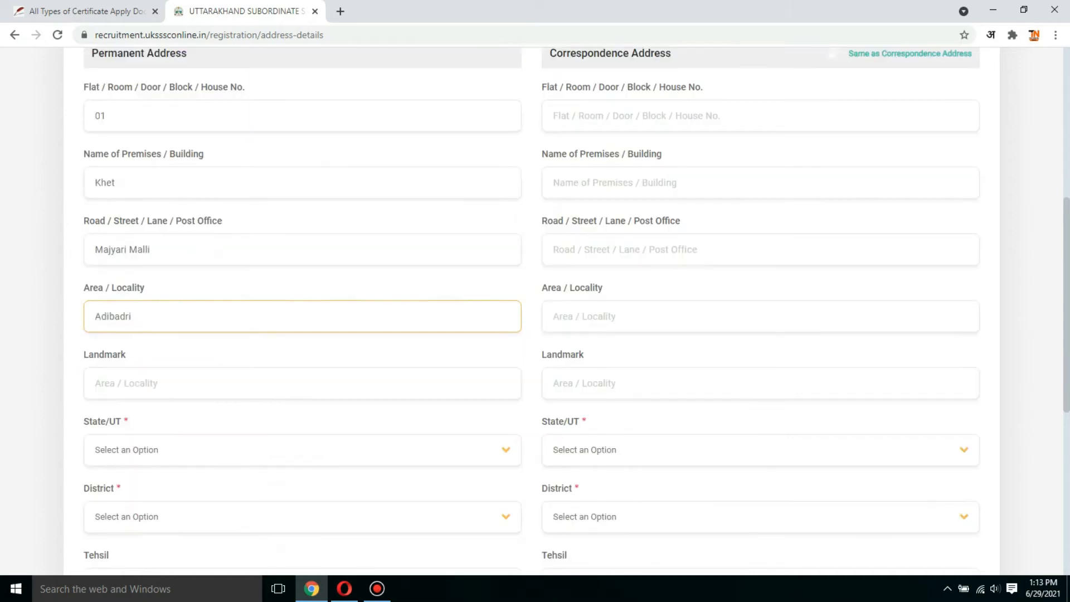
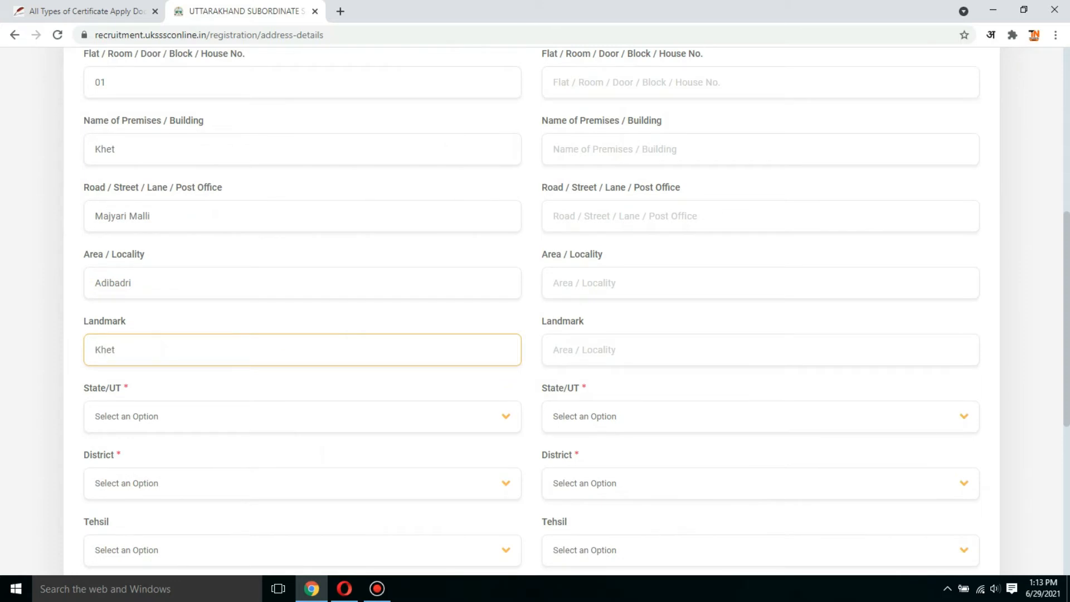
scroll(302, 349, "down", 1)
Set the permanent address state to UTTARAKHAND, district to Chamoli, and choose the tehsil
left_click(302, 349)
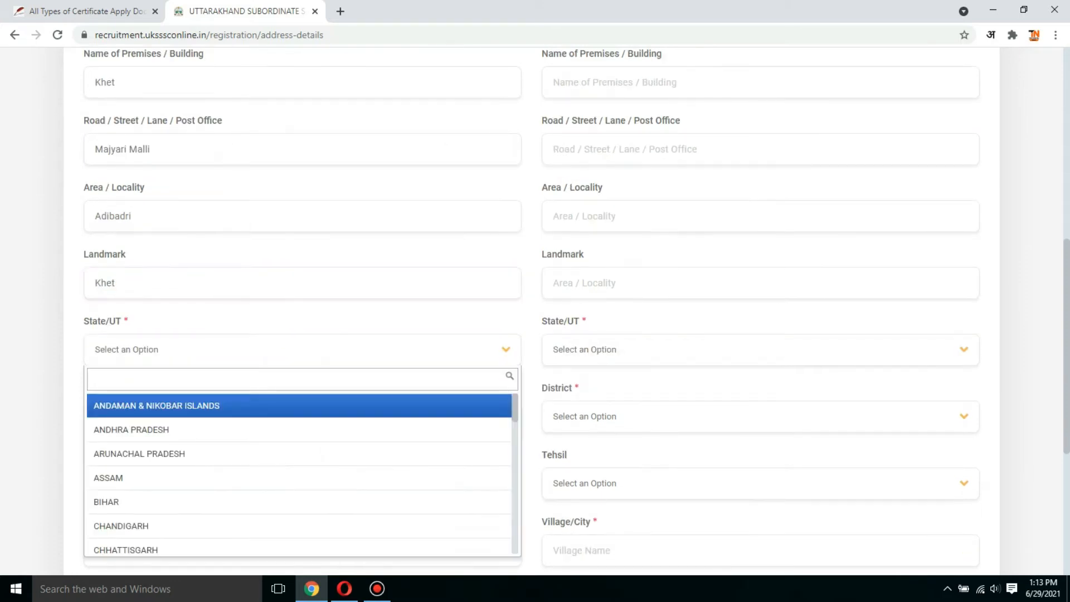
key("Down")
key("Down")
key("Down")
key("Down")
key("Down")
key("Down")
key("Down")
key("Down")
key("Down")
key("Down")
key("Down")
key("Down")
key("Down")
key("Down")
key("Down")
key("Down")
key("Down")
key("Down")
key("Down")
key("Down")
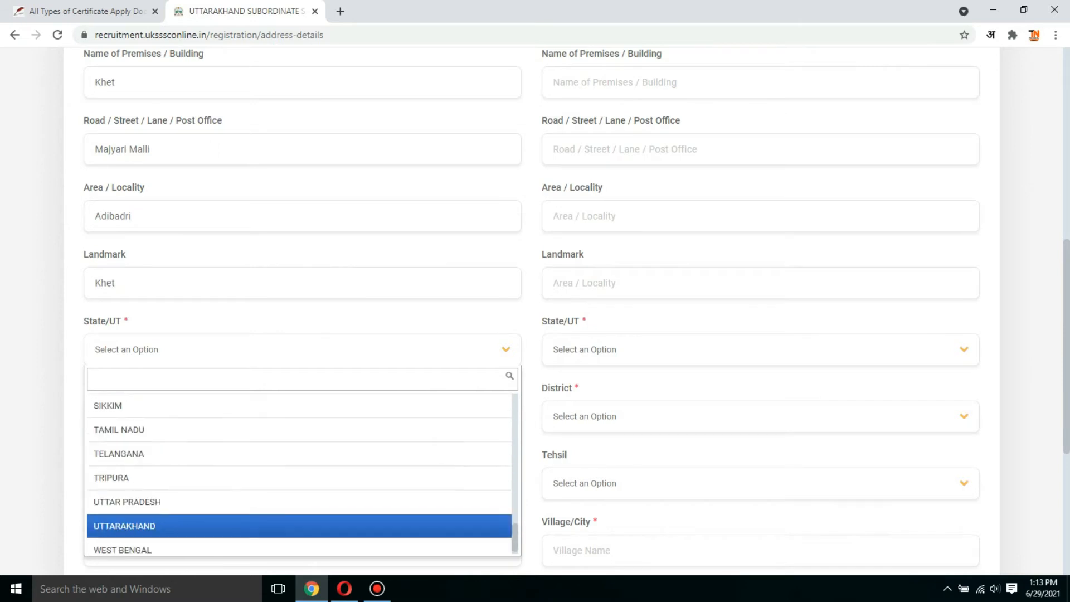
key("Return")
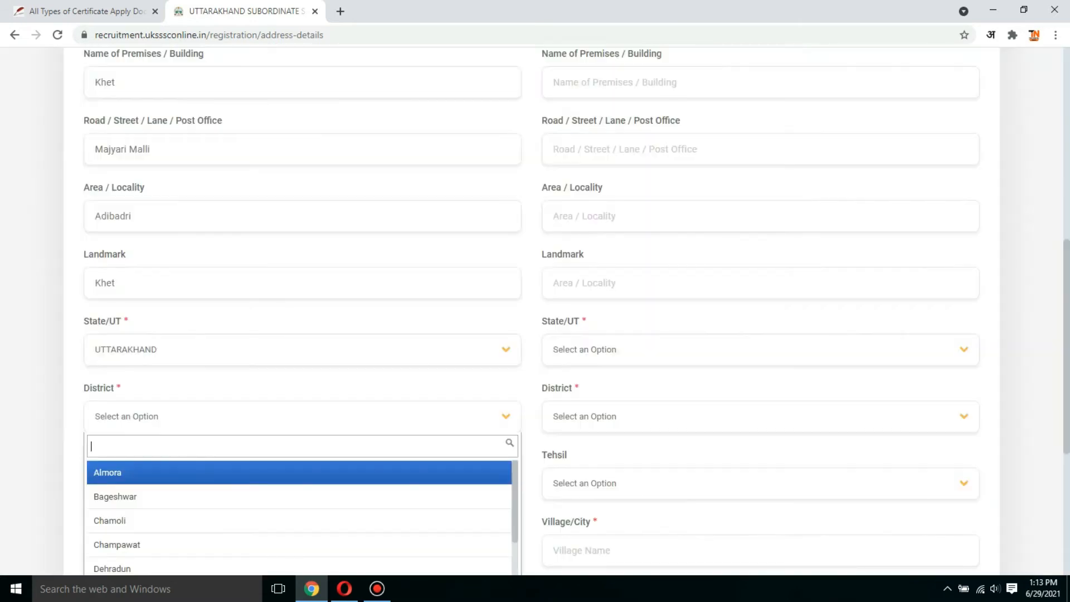
key("Down")
key("Down")
key("Return")
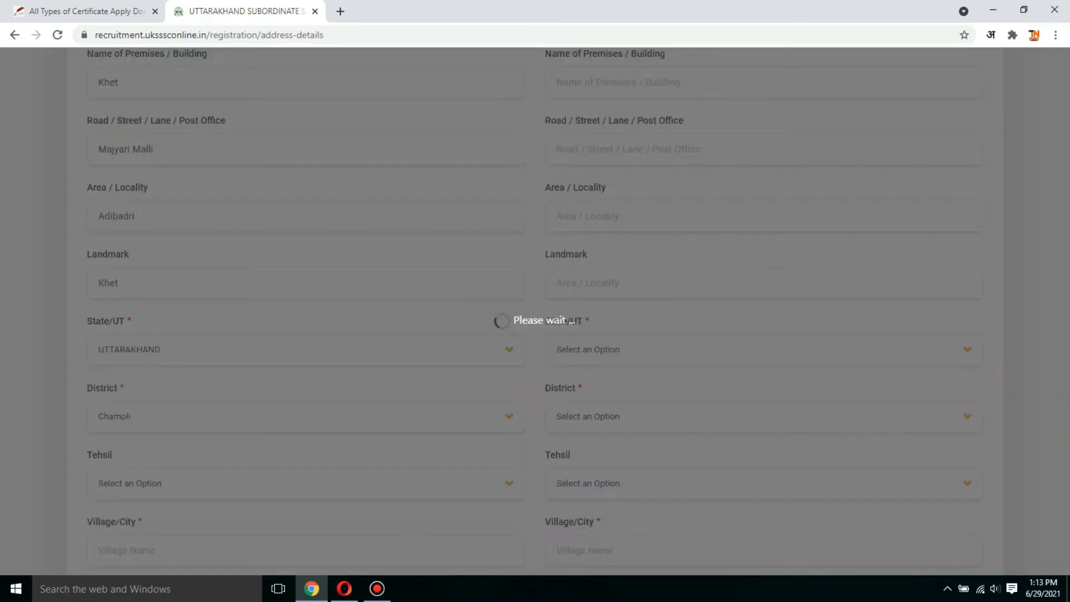
key("Down")
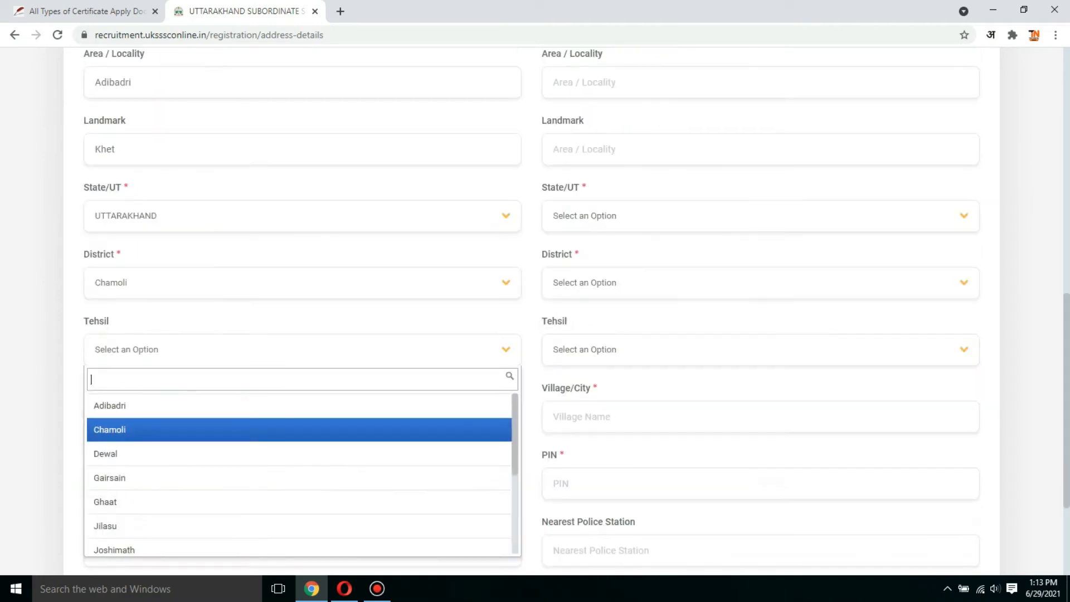
key("Up")
key("Return")
Enter the permanent address's village, PIN code and nearest police station
key("Tab")
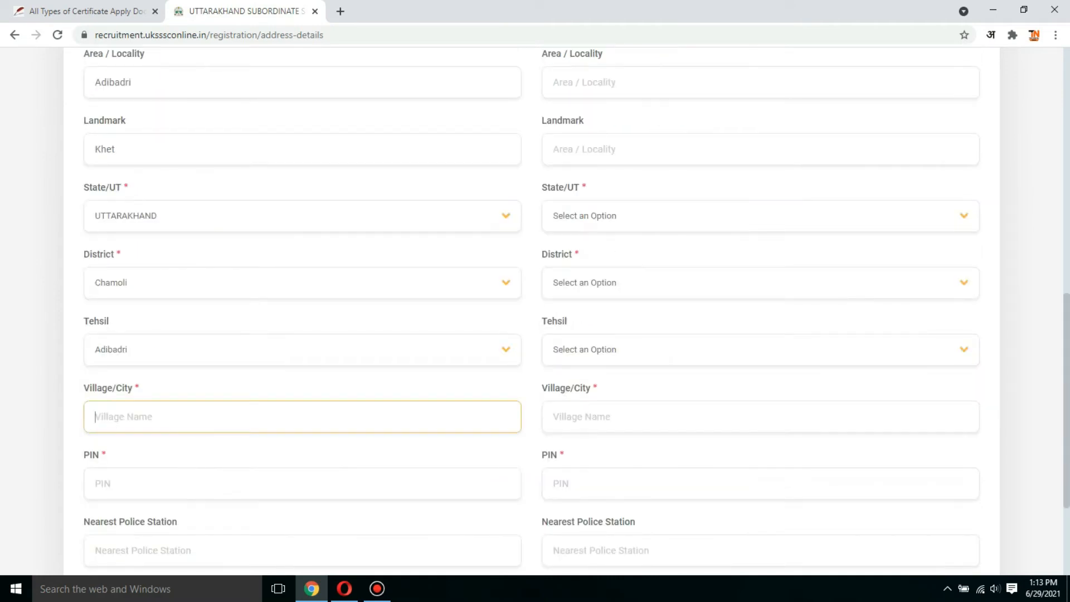
key("Tab")
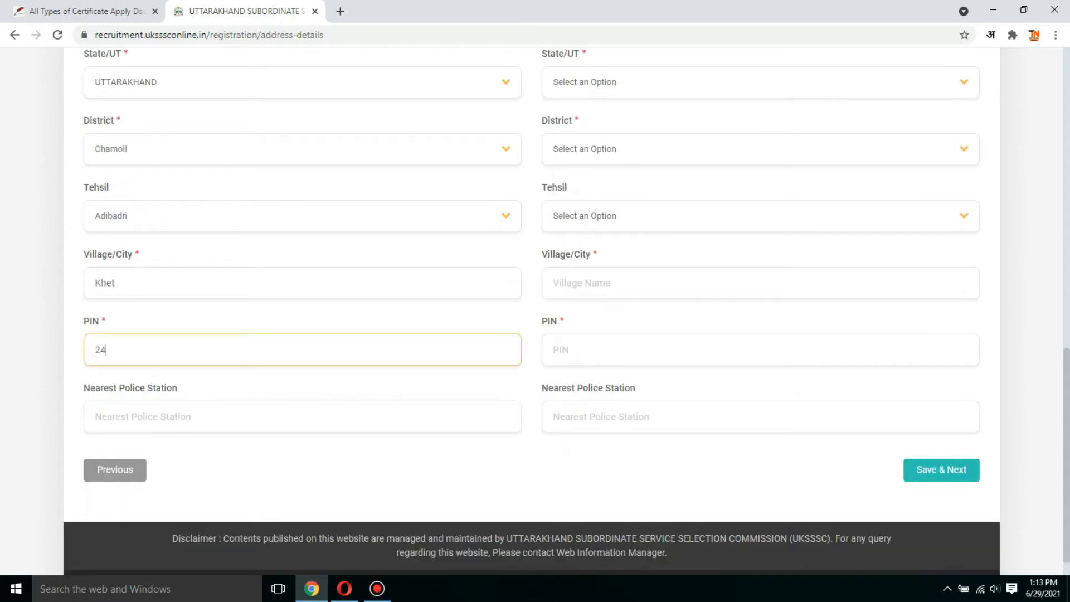
left_click(302, 417)
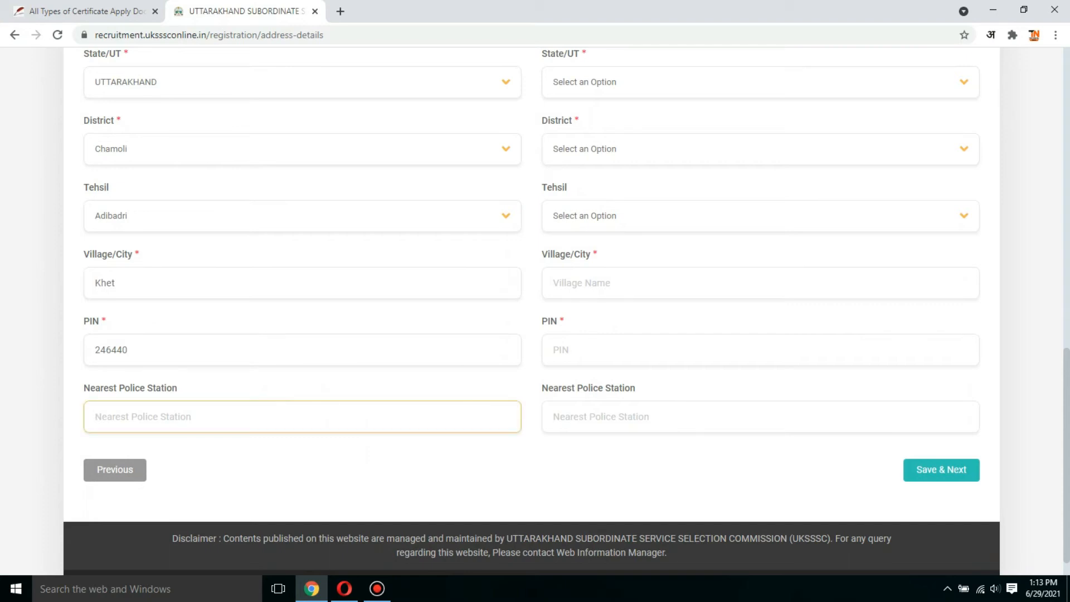
type("Adibadri")
Copy the permanent address into the correspondence address and save, moving to Step 3 Other Details
scroll(532, 311, "up", 10)
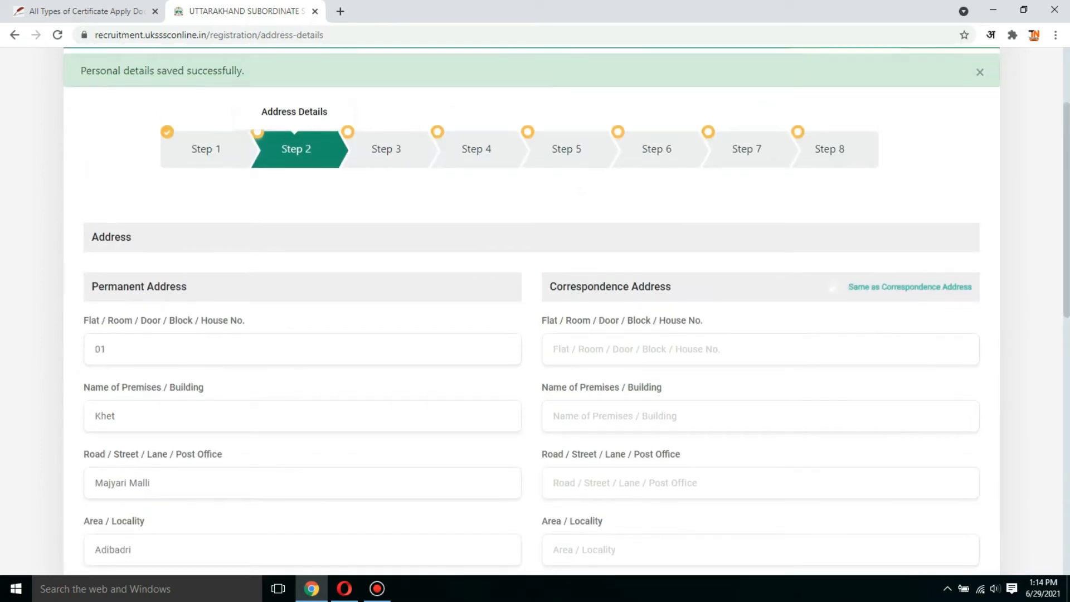
scroll(532, 311, "down", 2)
scroll(532, 311, "up", 1)
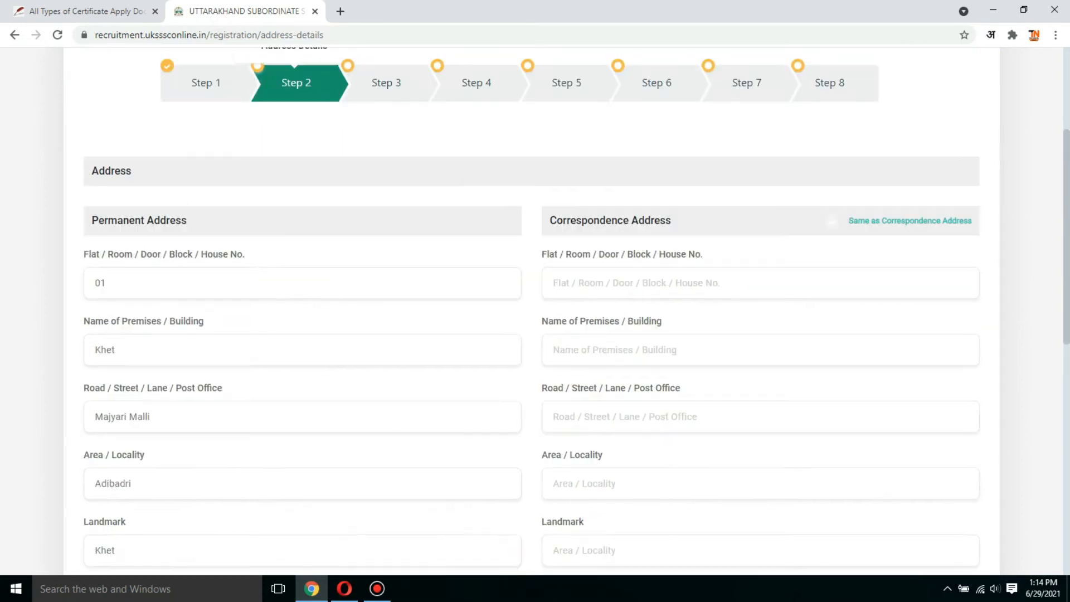
scroll(531, 311, "up", 1)
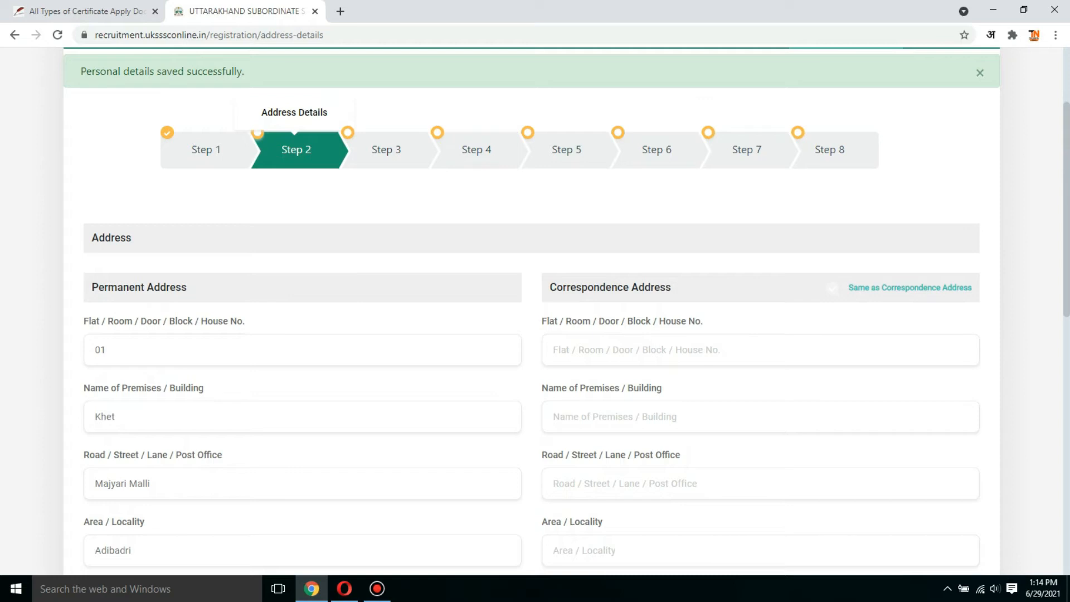
left_click(833, 288)
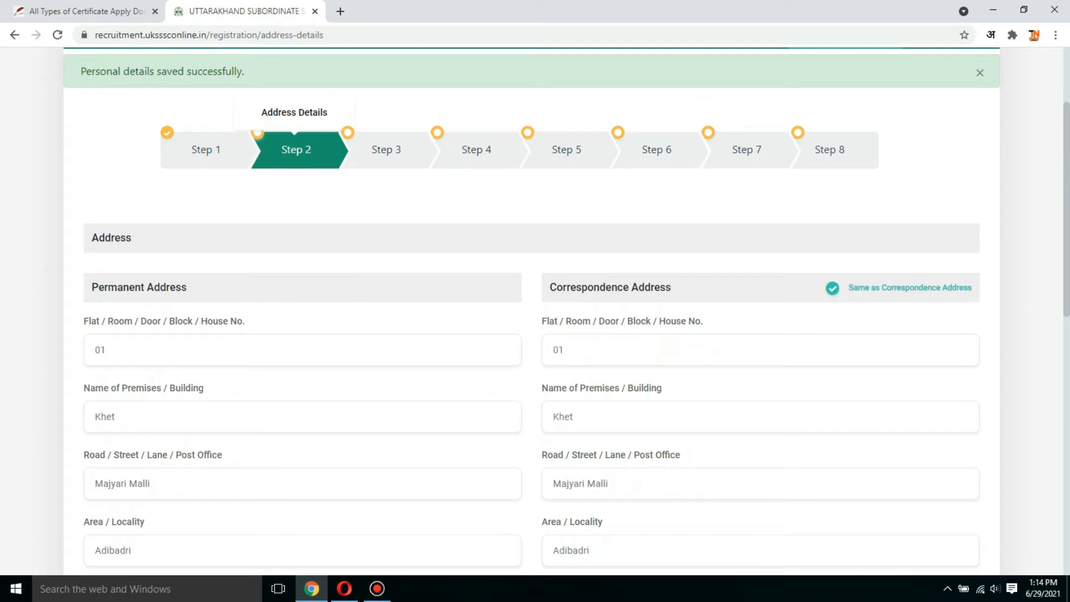
scroll(532, 311, "down", 10)
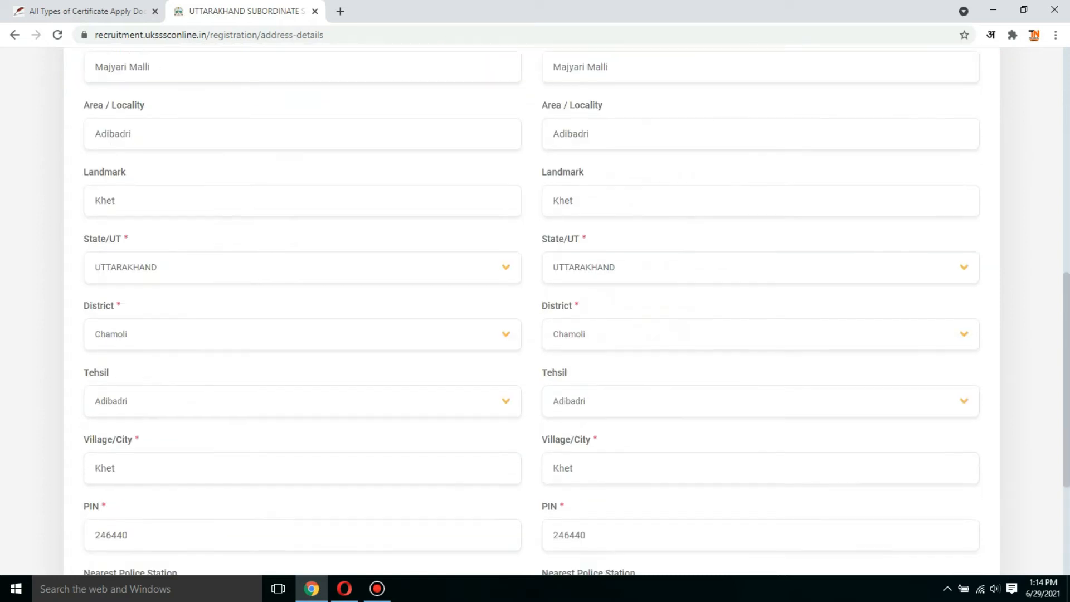
left_click(941, 441)
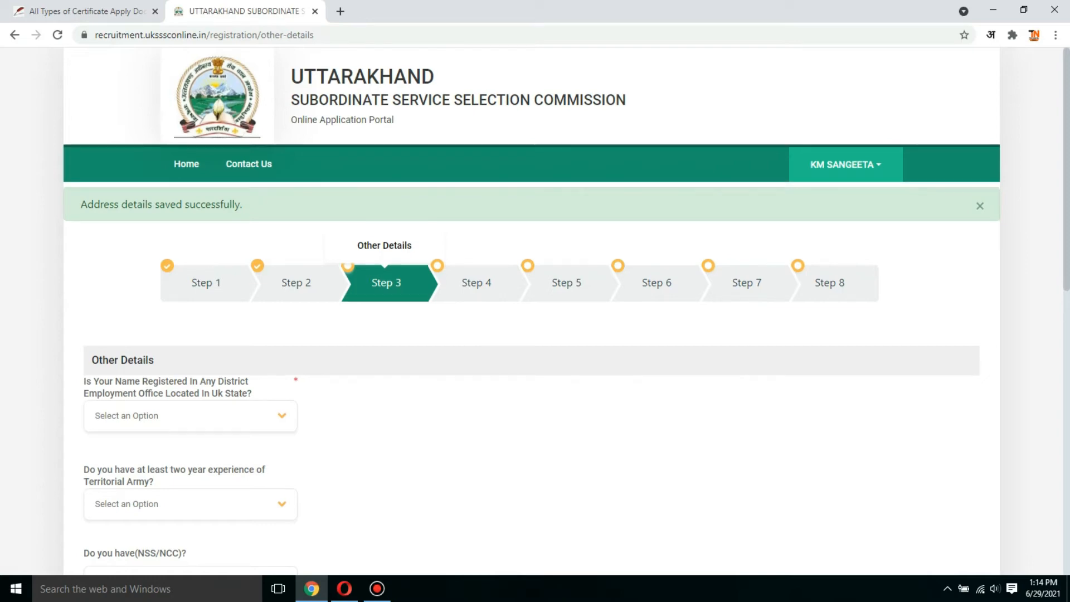
Answer No to employment office registration, Territorial Army experience and NSS/NCC
scroll(566, 310, "down", 1)
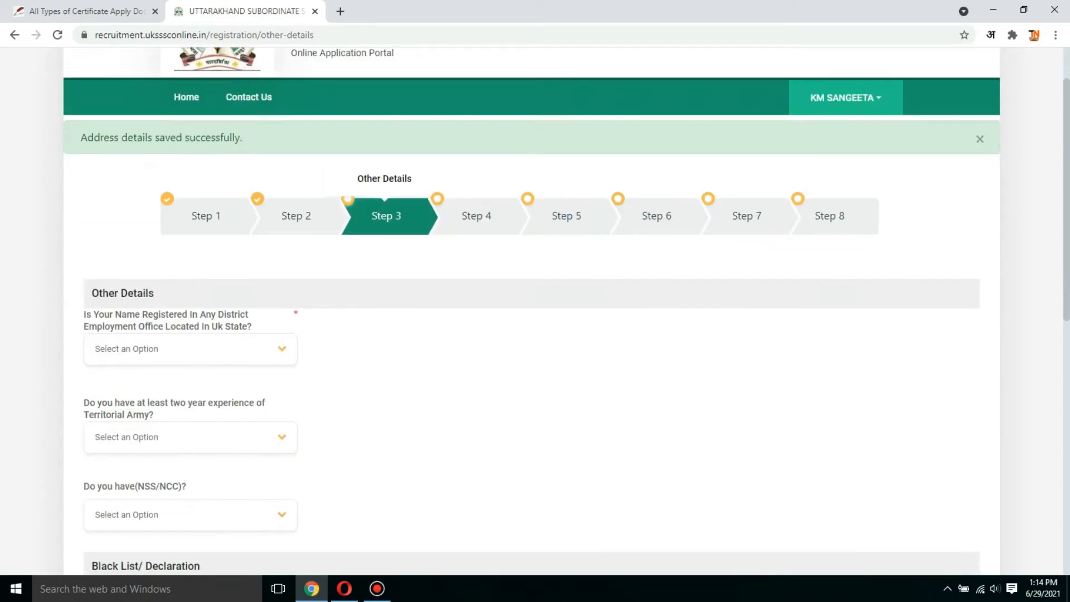
scroll(532, 310, "down", 1)
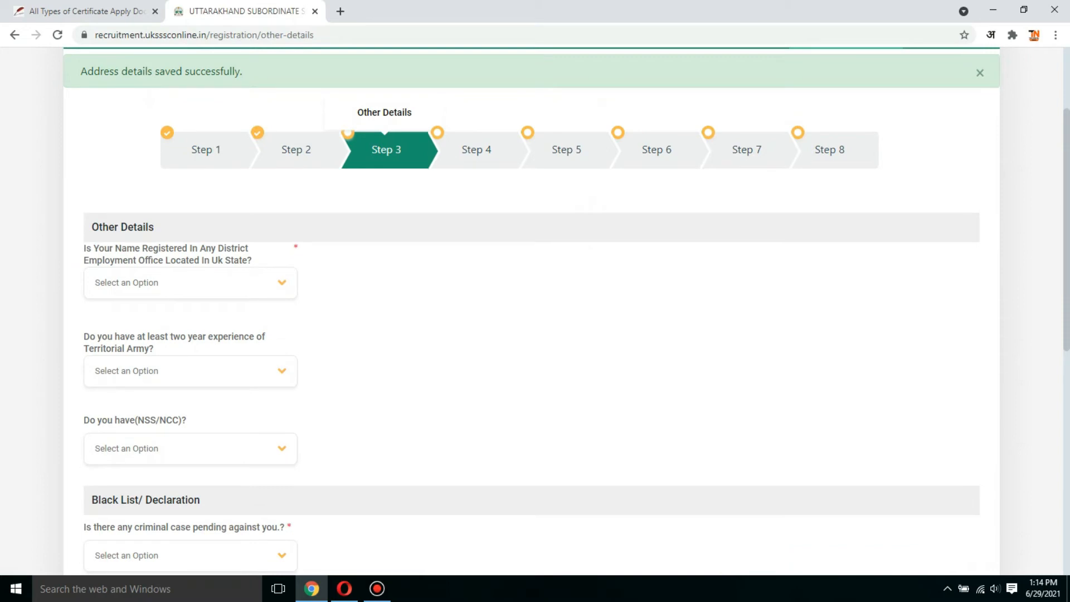
left_click(190, 283)
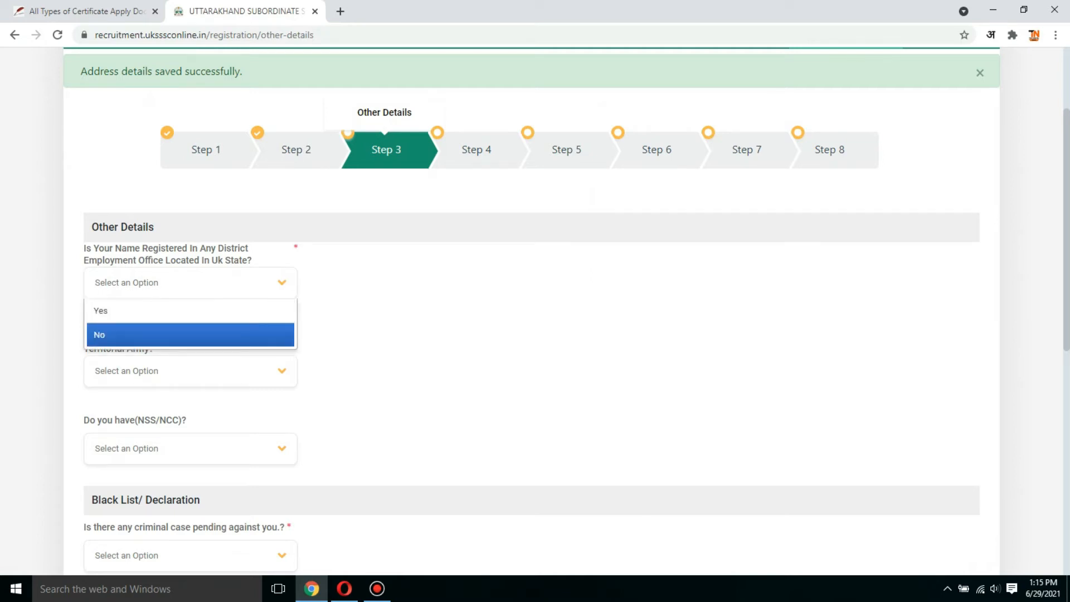
key("Return")
scroll(535, 309, "down", 1)
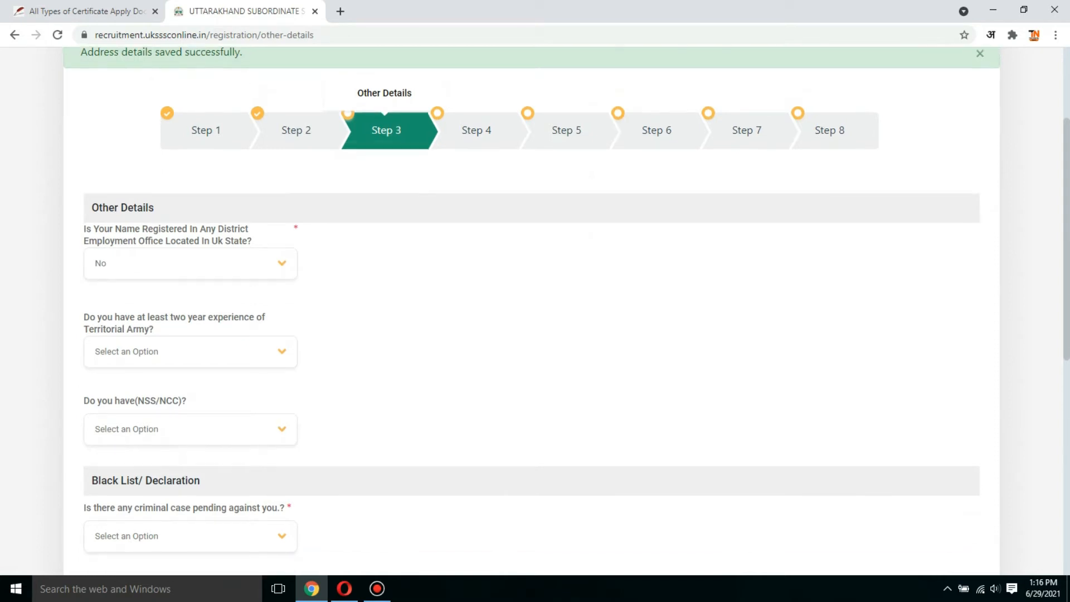
scroll(535, 310, "down", 2)
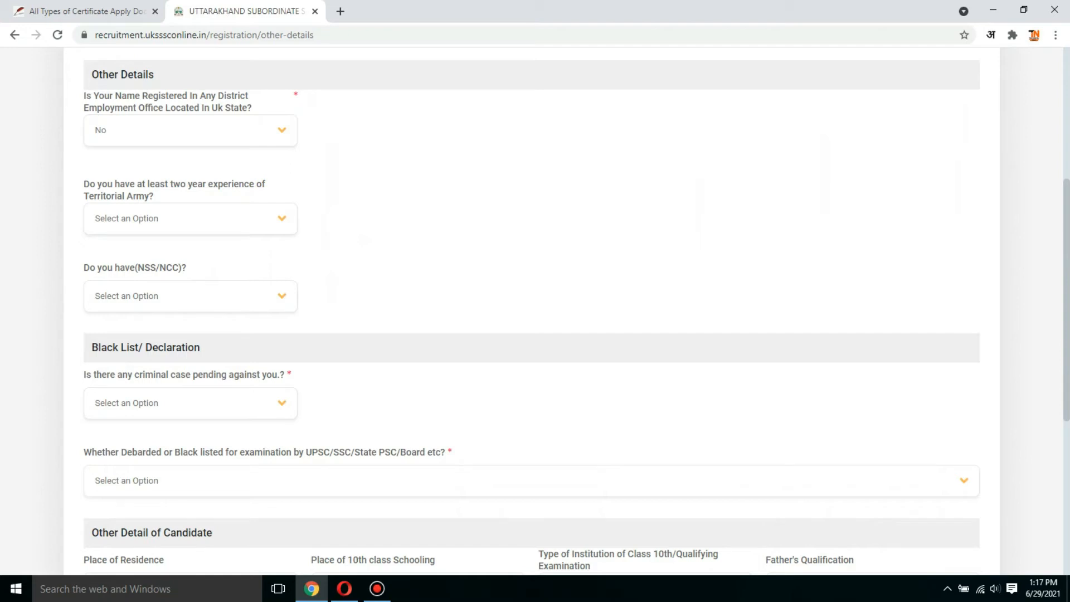
left_click(190, 218)
left_click(190, 271)
left_click(190, 296)
left_click(190, 349)
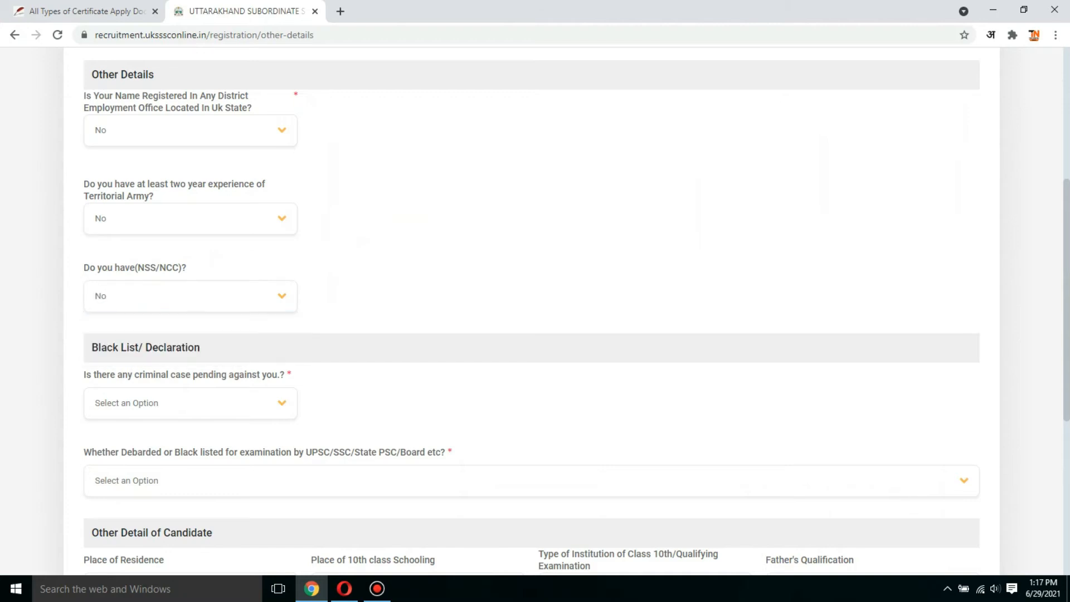
Answer No to the pending criminal case and debarred/blacklisted questions
scroll(532, 312, "down", 1)
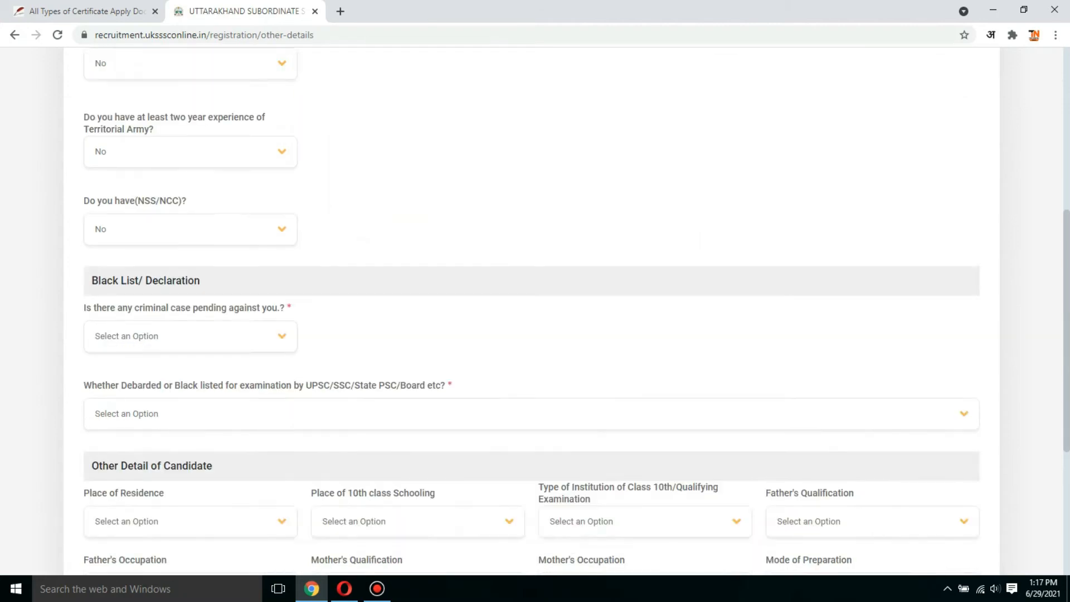
scroll(532, 312, "down", 2)
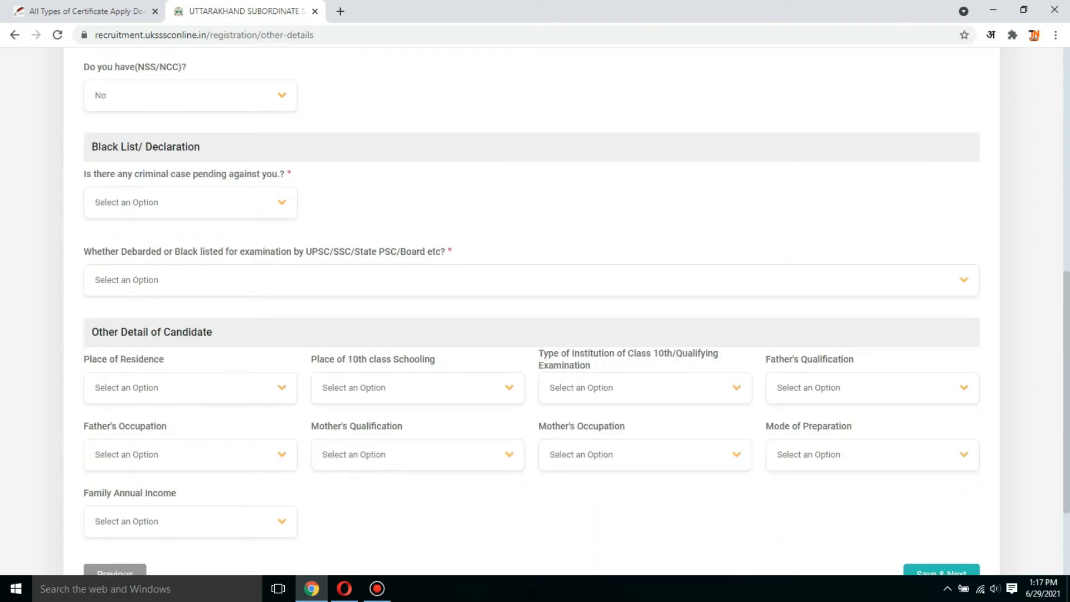
left_click(190, 203)
left_click(190, 254)
scroll(531, 312, "down", 1)
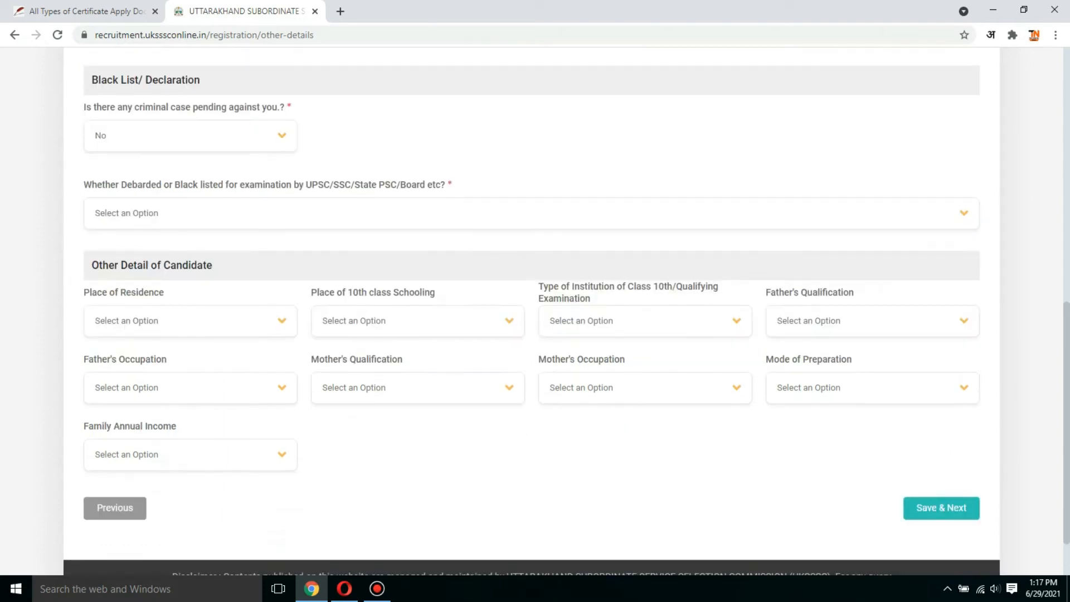
scroll(532, 312, "down", 1)
scroll(532, 313, "up", 1)
left_click(532, 213)
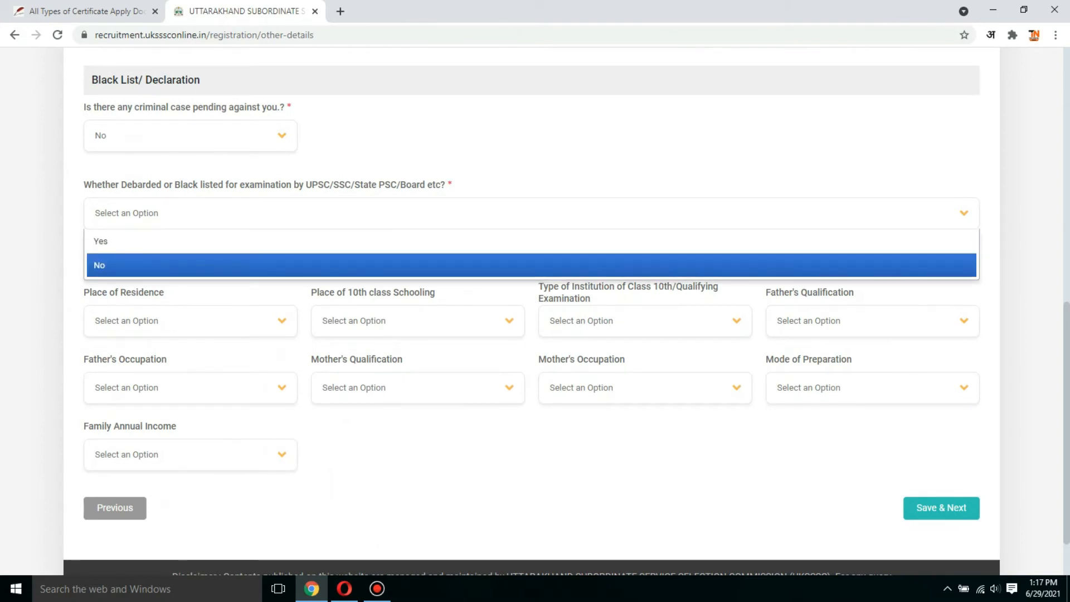
left_click(532, 265)
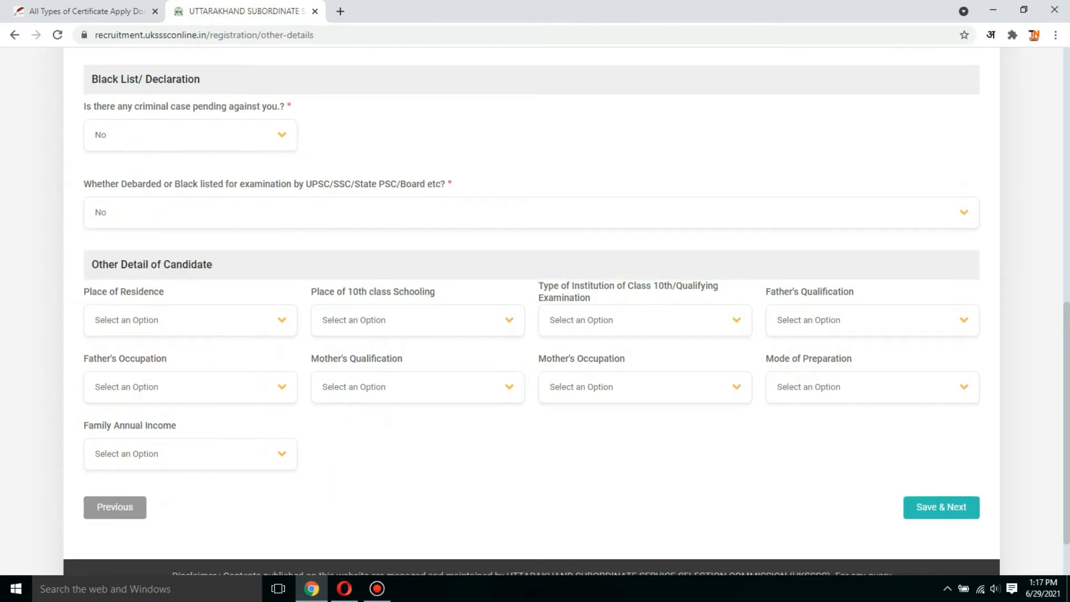
scroll(532, 312, "down", 1)
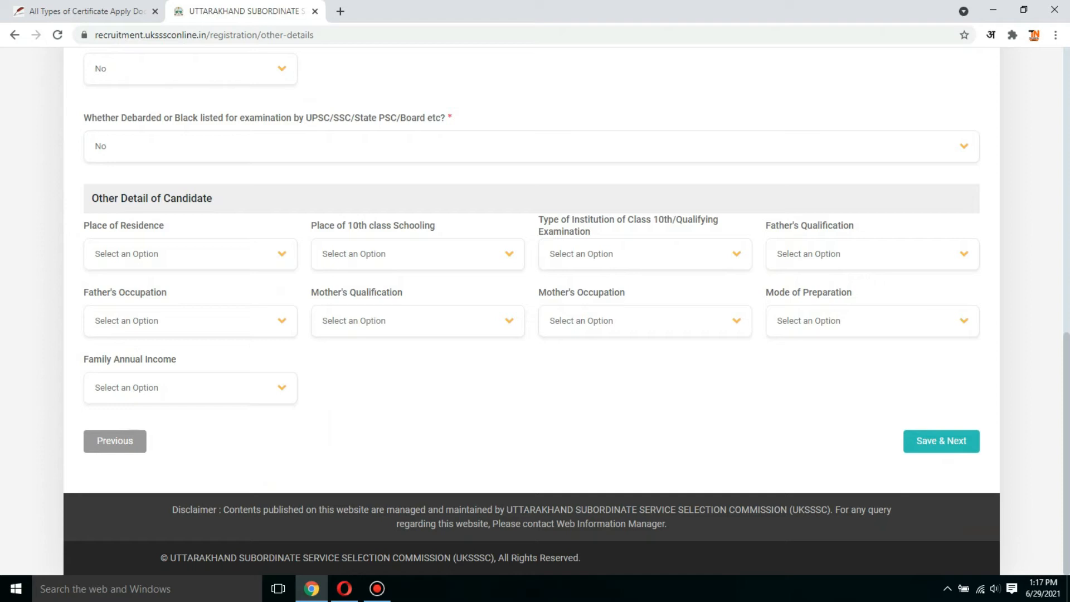
Set residence and 10th-class schooling place to Rural, institution to Government, father's qualification to Matriculate
left_click(191, 254)
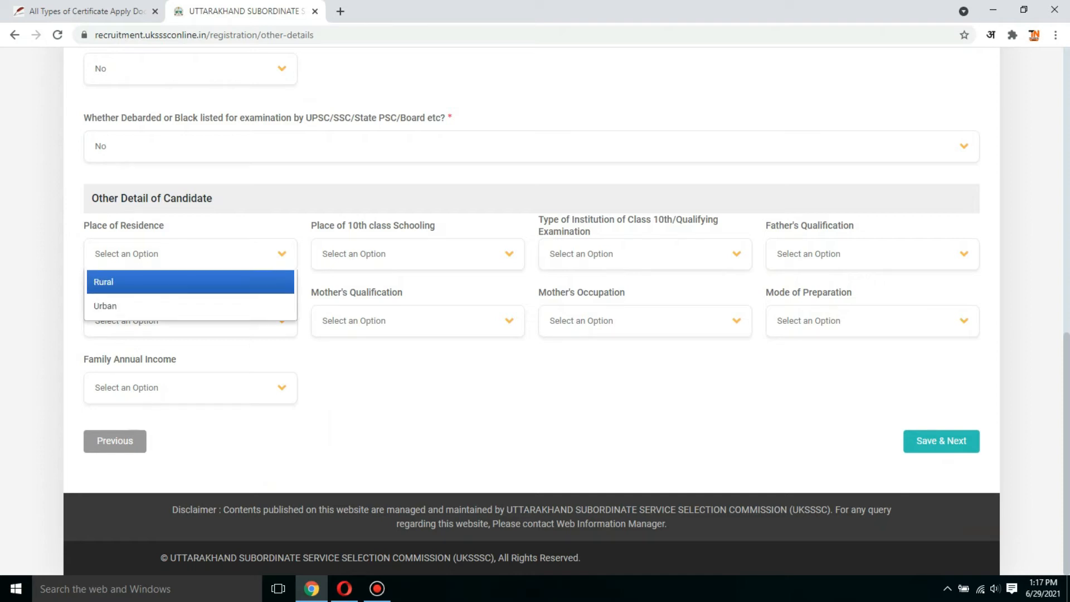
key("Return")
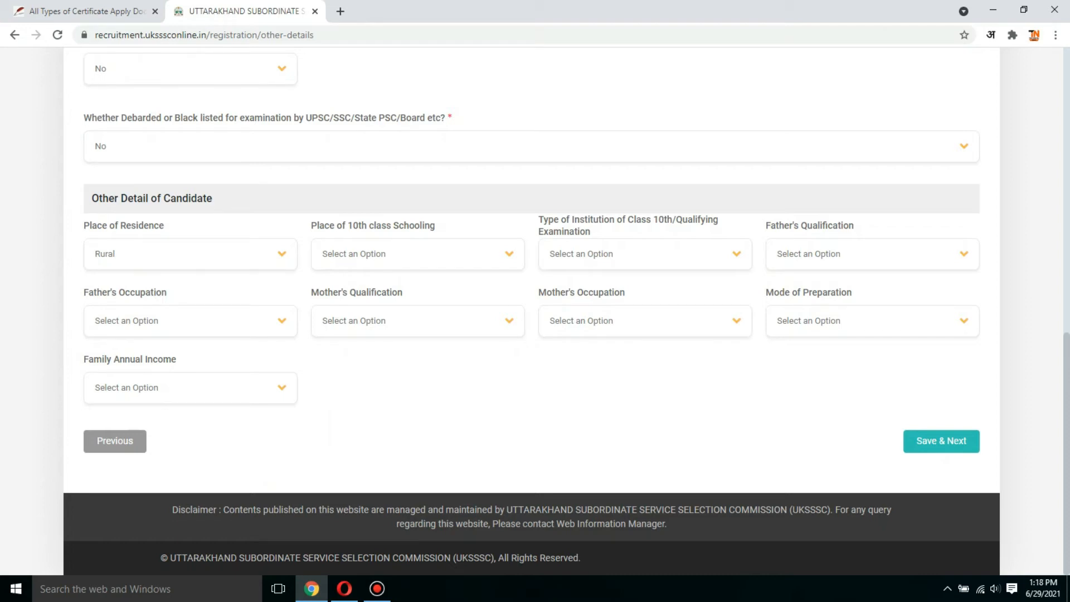
left_click(418, 255)
left_click(416, 282)
left_click(645, 254)
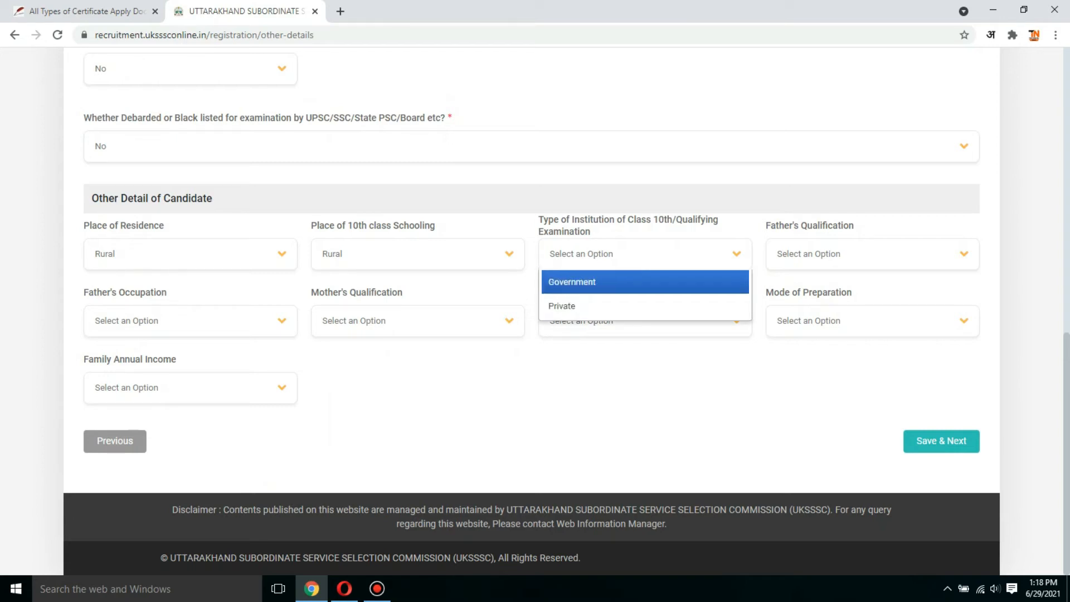
left_click(645, 282)
left_click(872, 254)
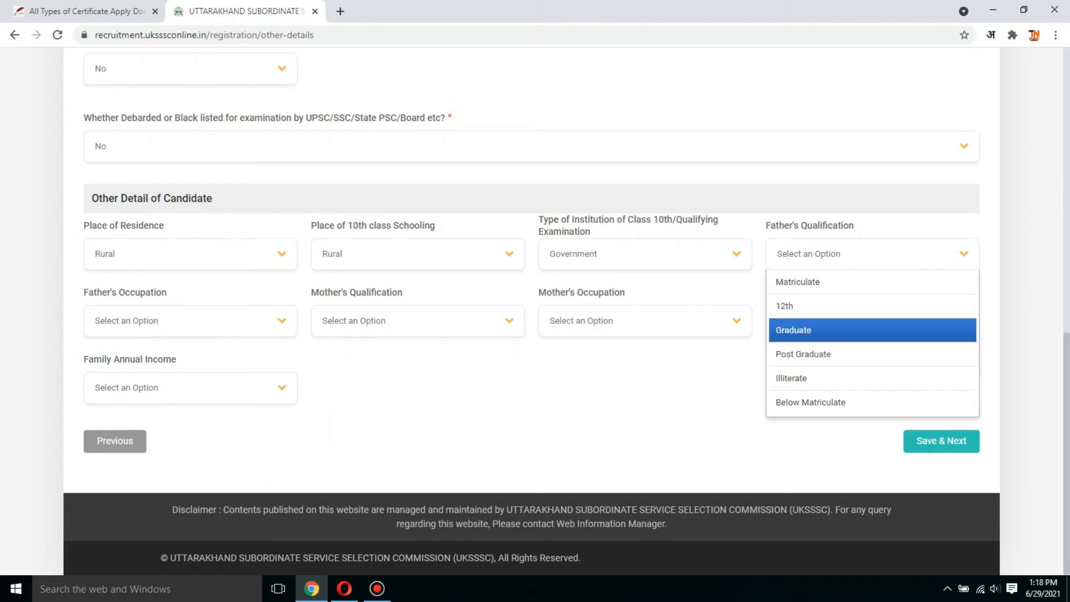
key("Up")
key("Up")
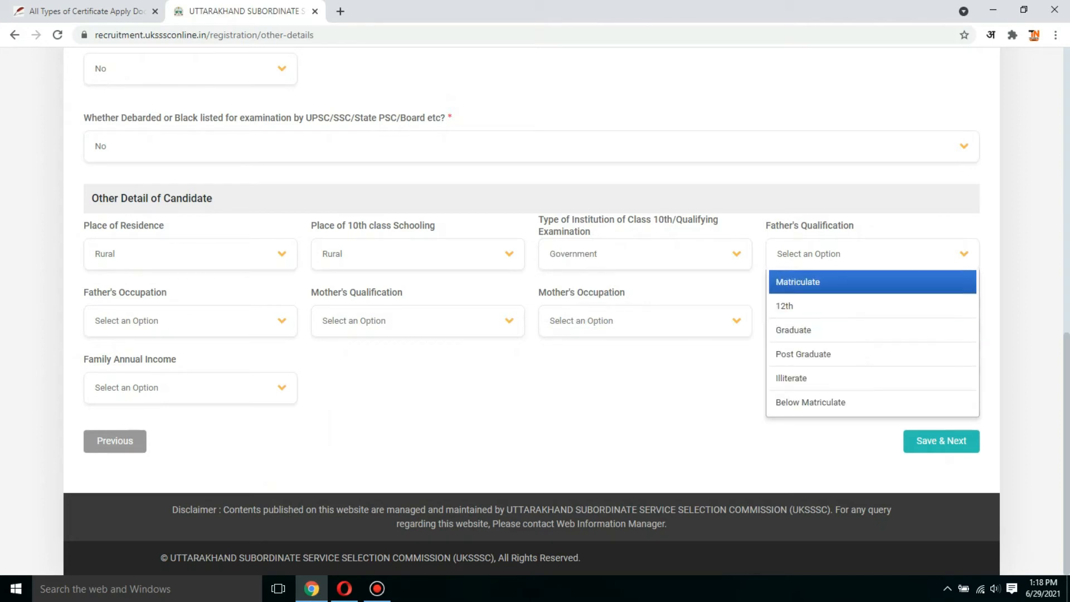
key("Return")
Set father's occupation to Agriculture, mother's qualification to Matriculate and mother's occupation to House wife
left_click(190, 321)
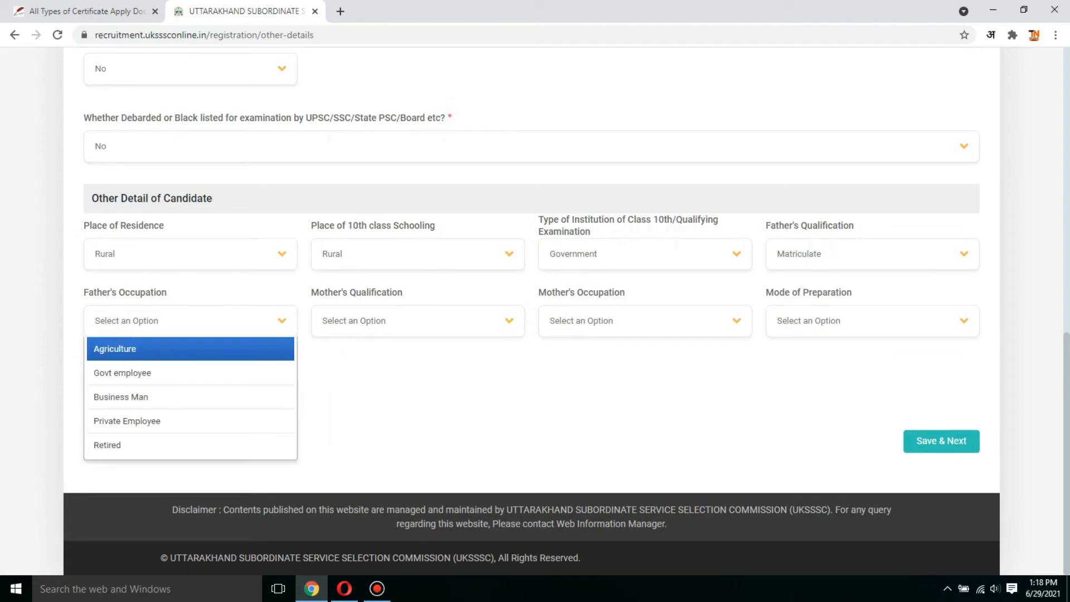
key("Down")
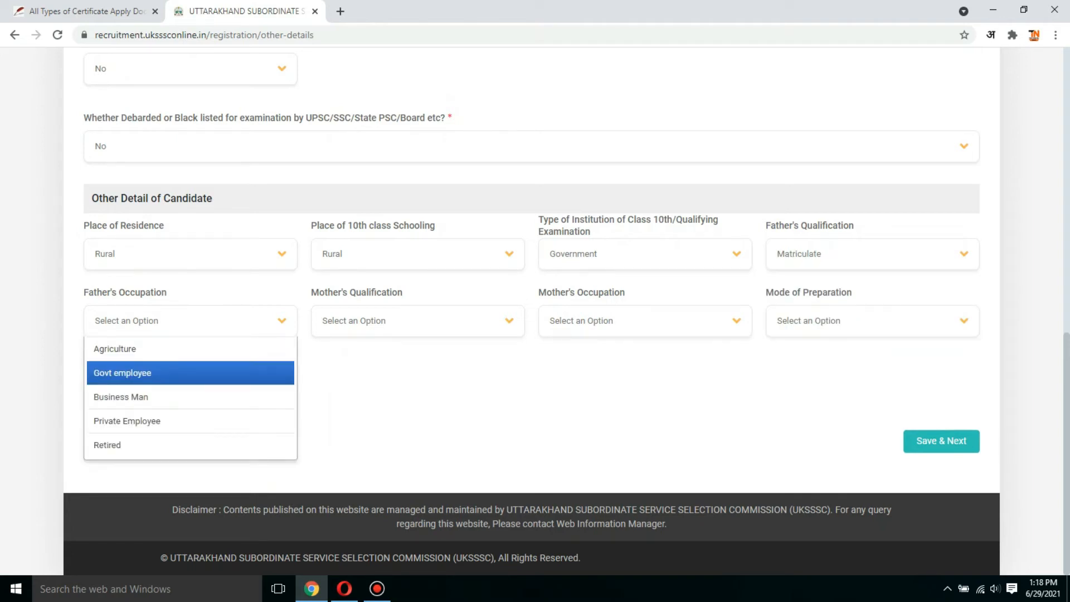
key("Up")
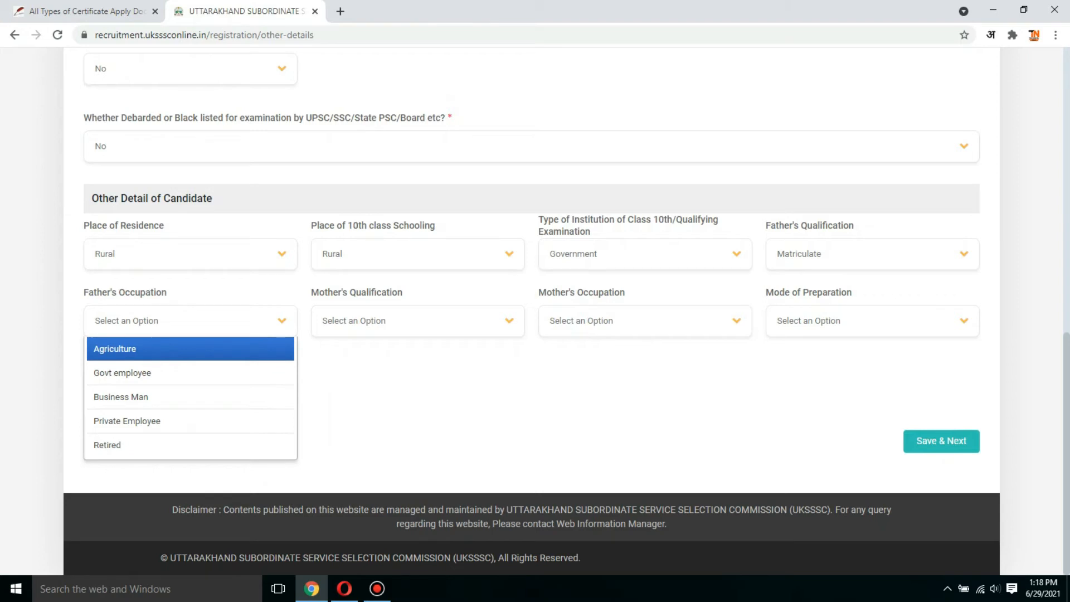
key("Return")
left_click(418, 322)
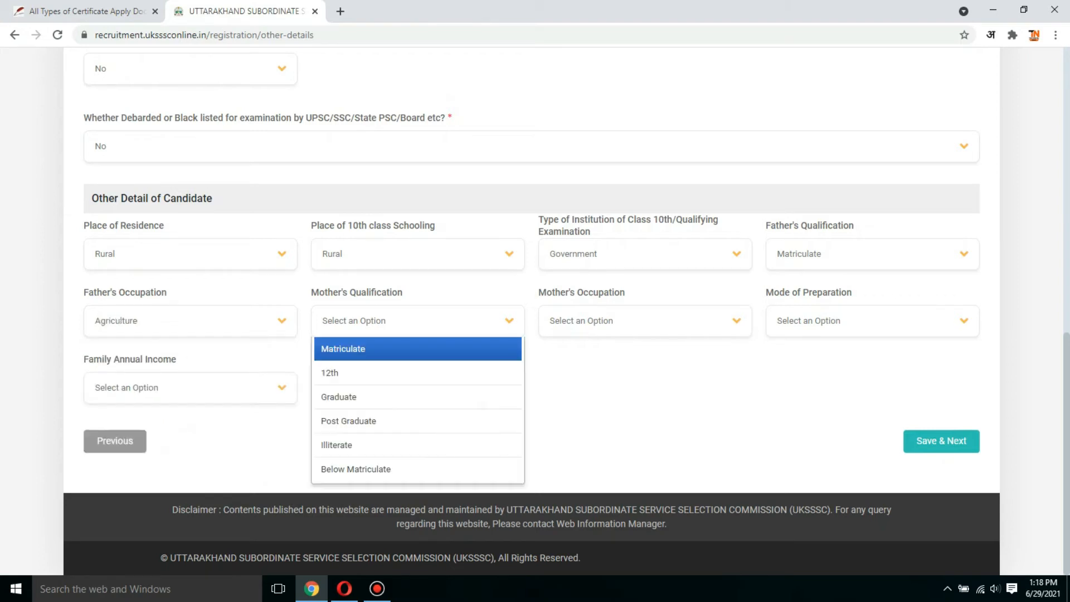
key("Down")
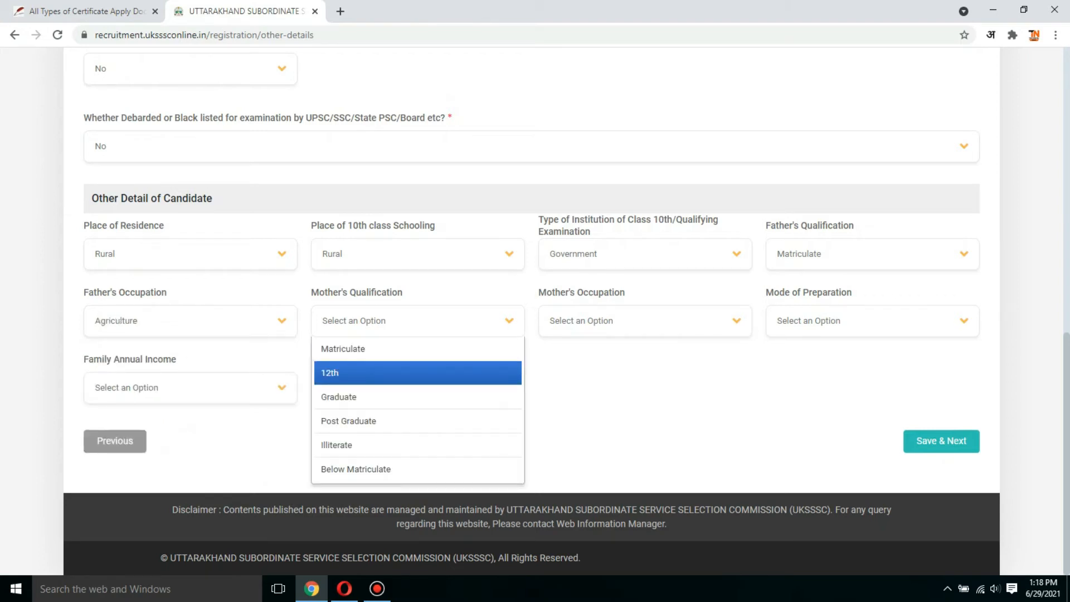
left_click(418, 349)
left_click(645, 321)
left_click(645, 348)
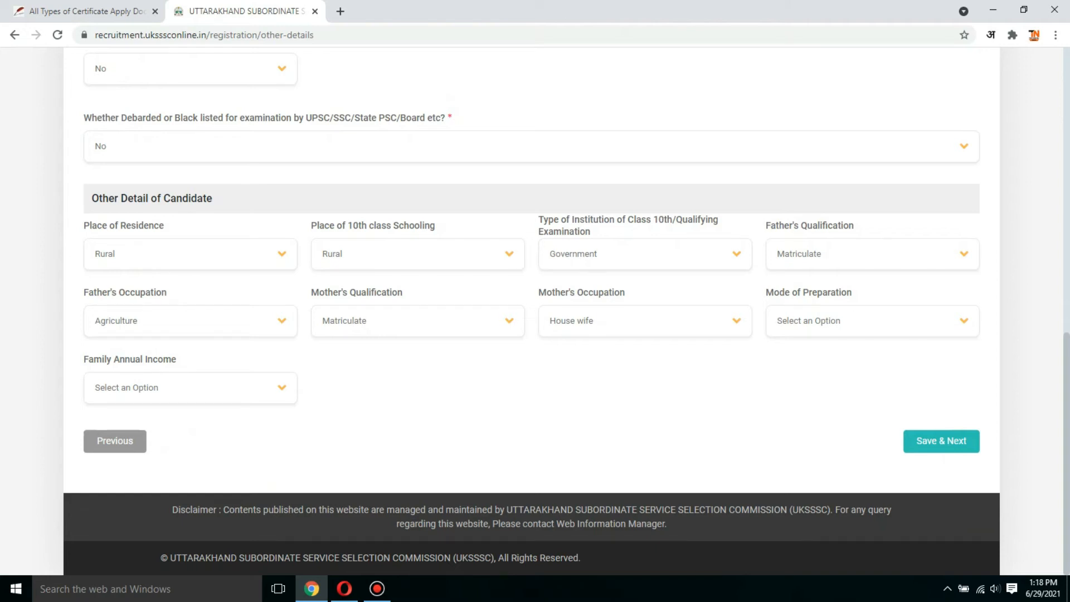
Choose Self Study preparation and Less Than 2.5 lakh family income, then save the details
left_click(873, 321)
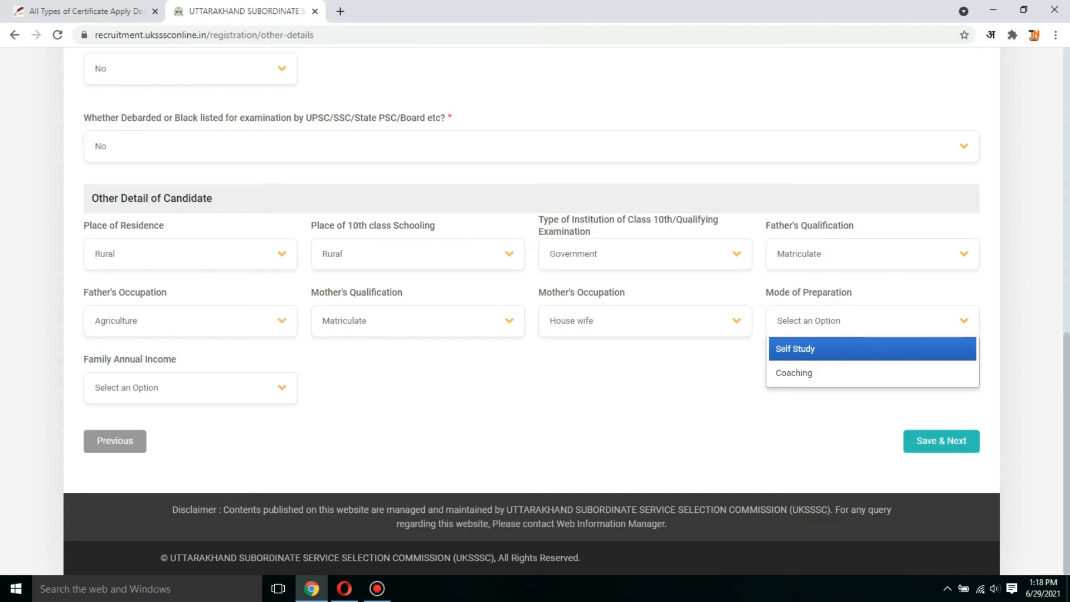
key("Down")
key("Up")
key("Return")
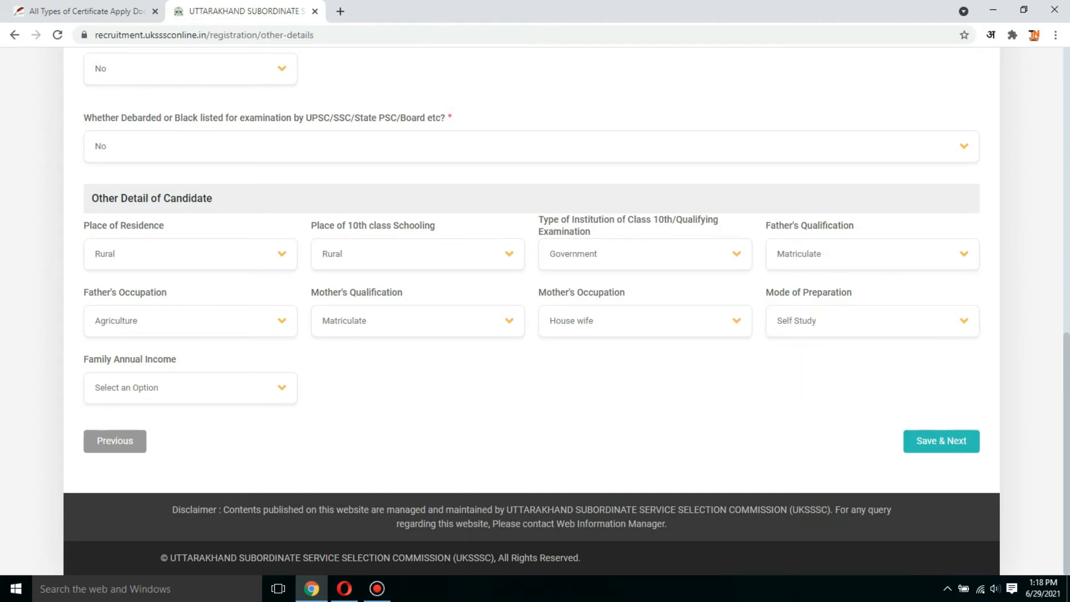
left_click(190, 388)
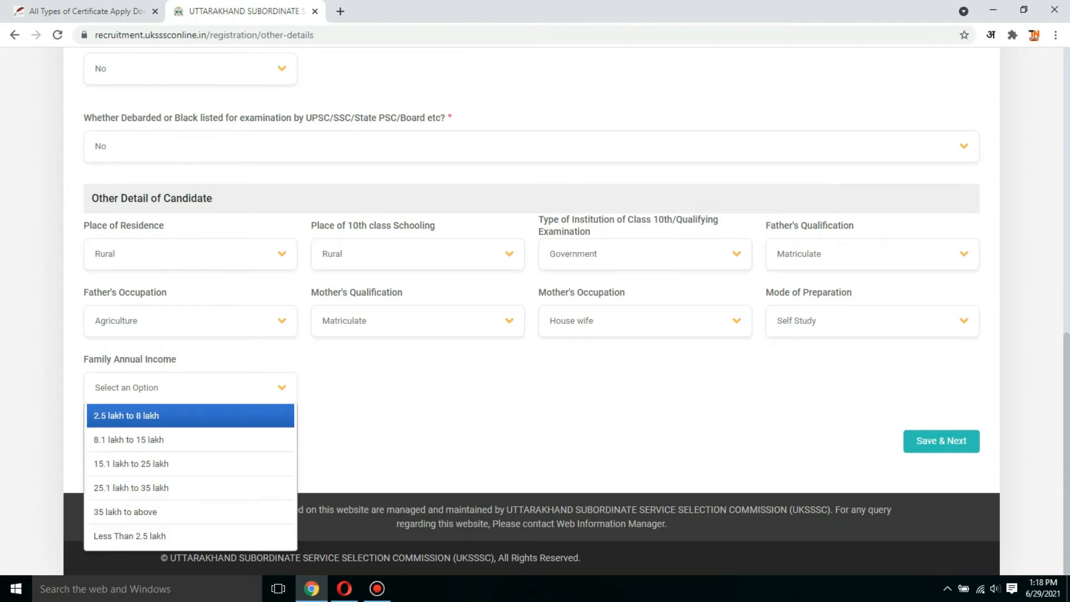
key("Return")
key("Up")
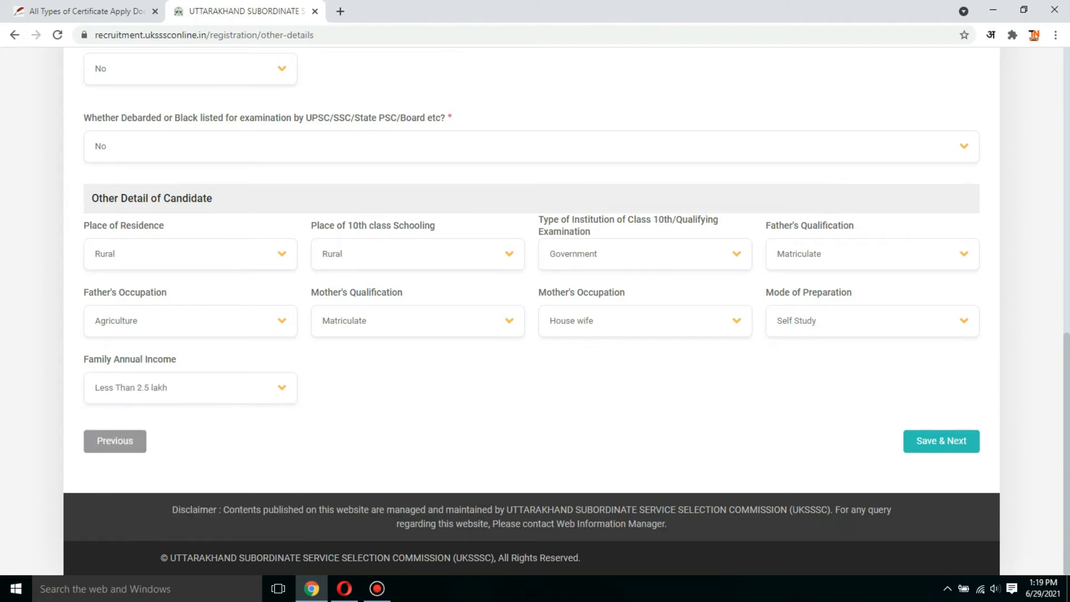
scroll(533, 311, "up", 7)
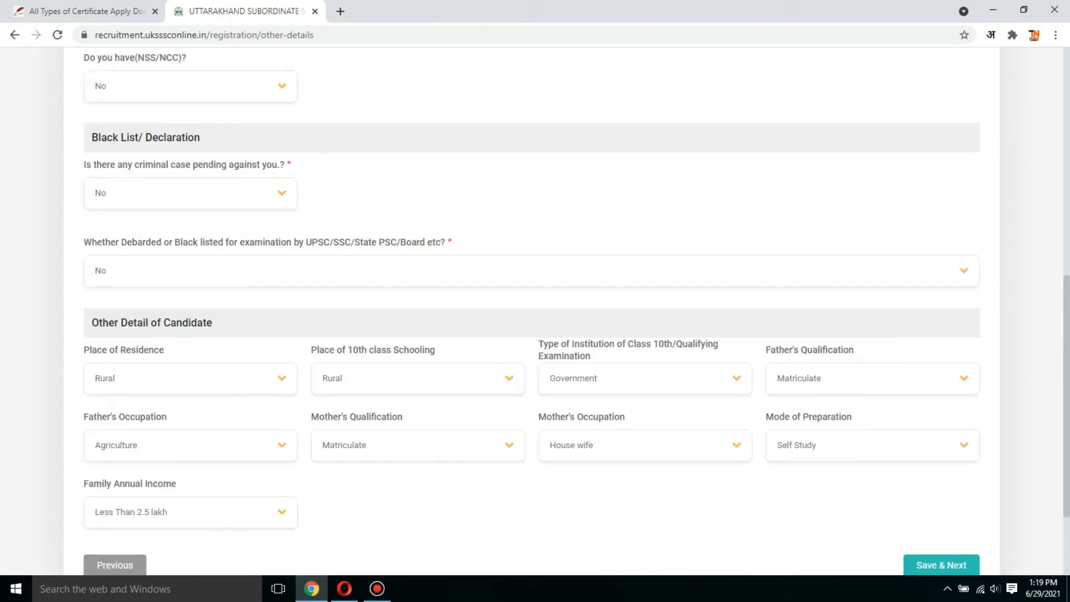
scroll(532, 311, "down", 4)
scroll(532, 311, "up", 8)
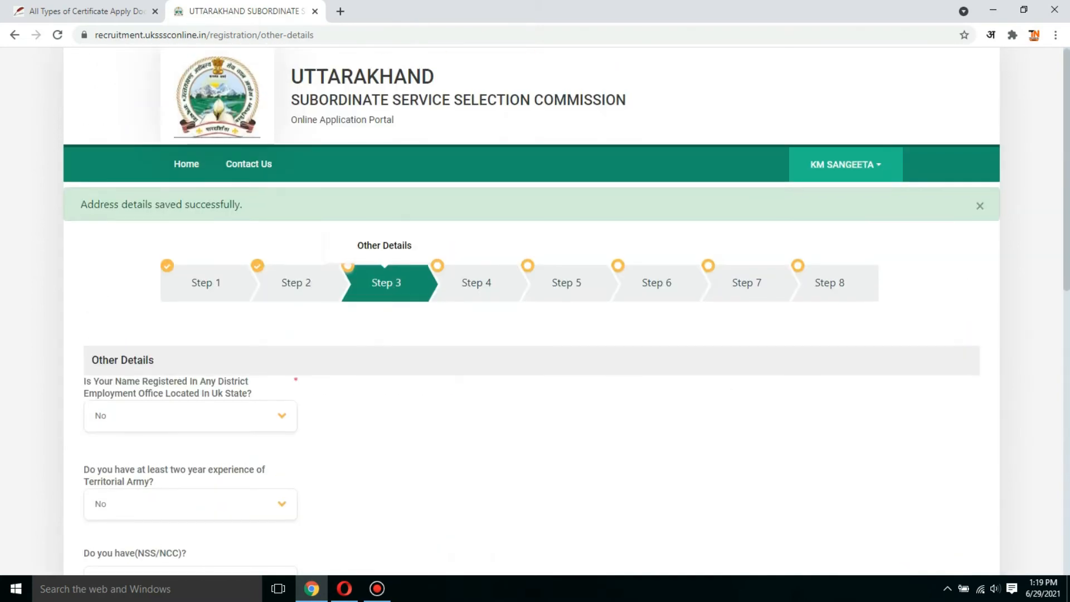
scroll(533, 311, "down", 10)
left_click(941, 441)
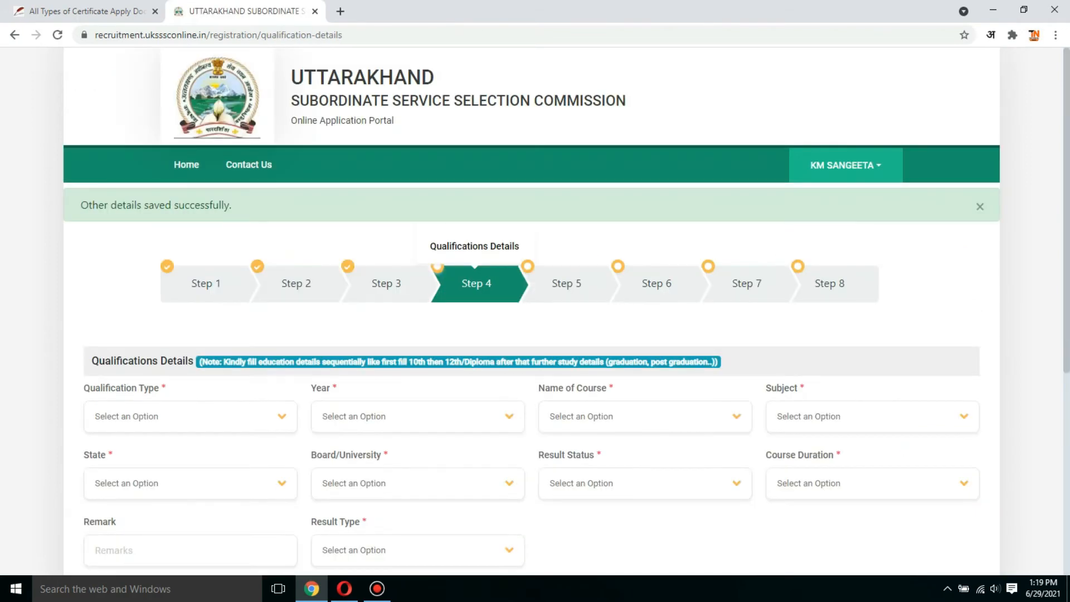
scroll(533, 311, "down", 2)
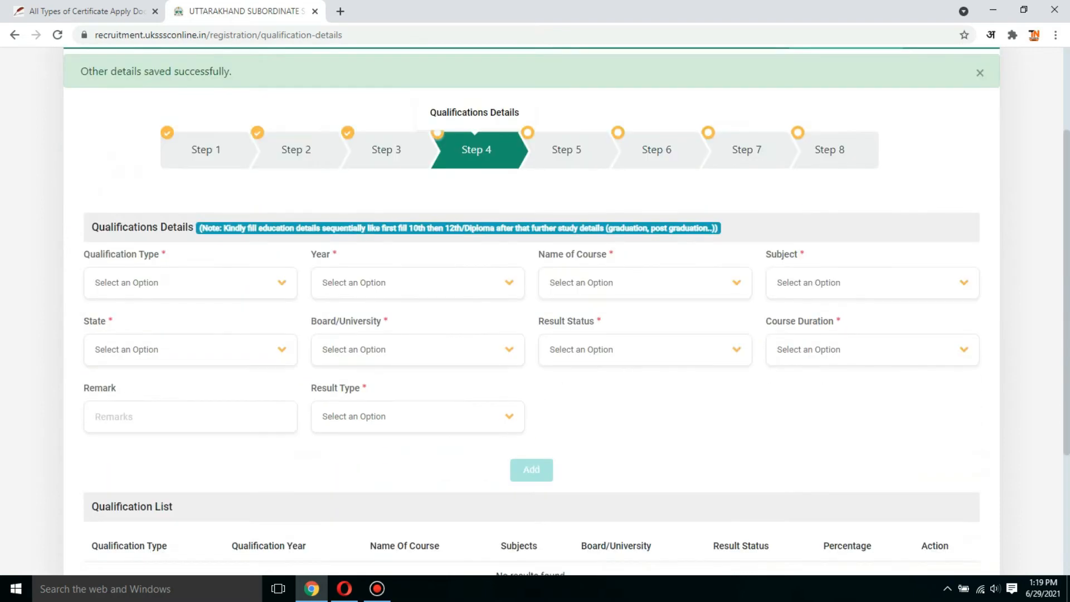
scroll(533, 311, "down", 3)
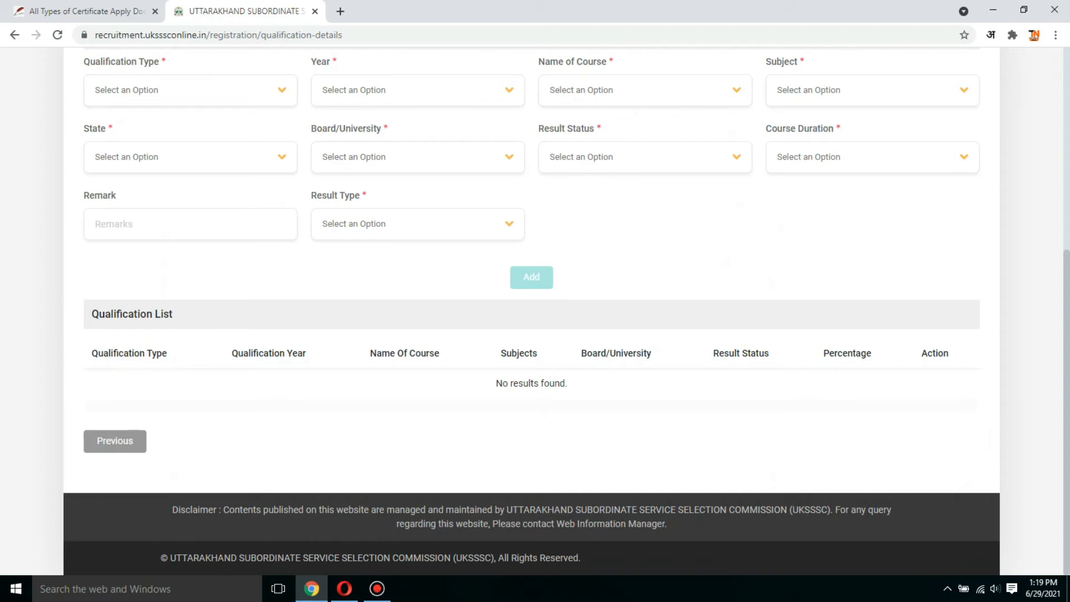
scroll(533, 311, "up", 5)
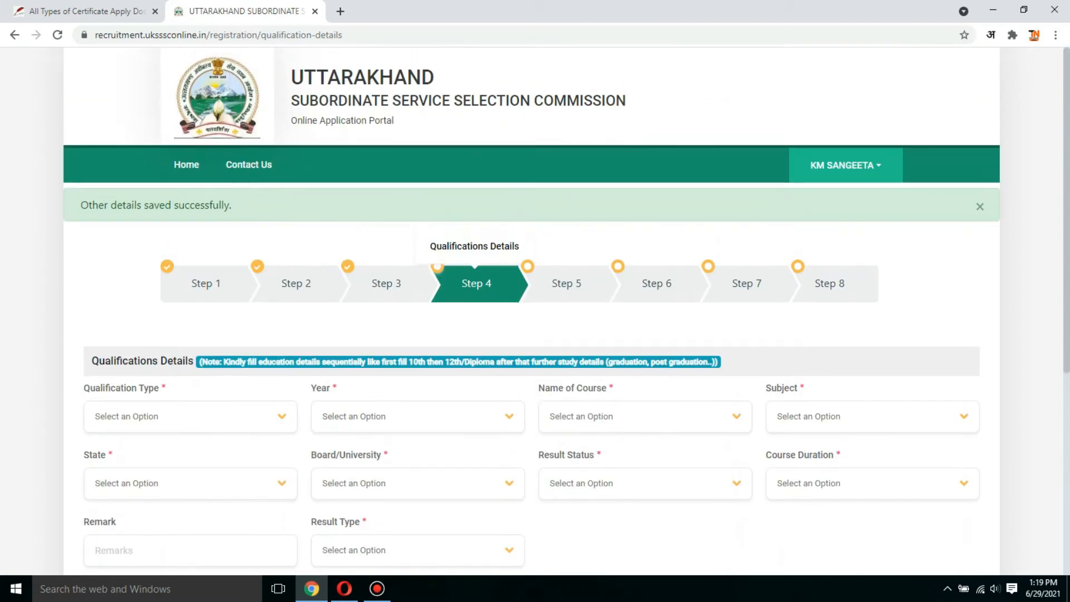
scroll(533, 311, "down", 2)
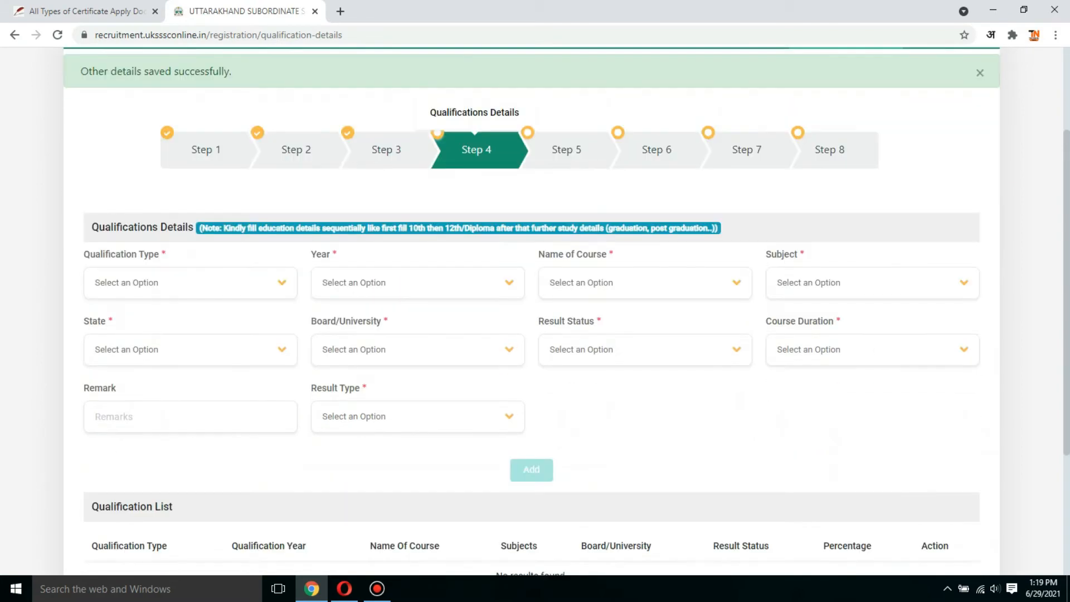
scroll(532, 311, "down", 3)
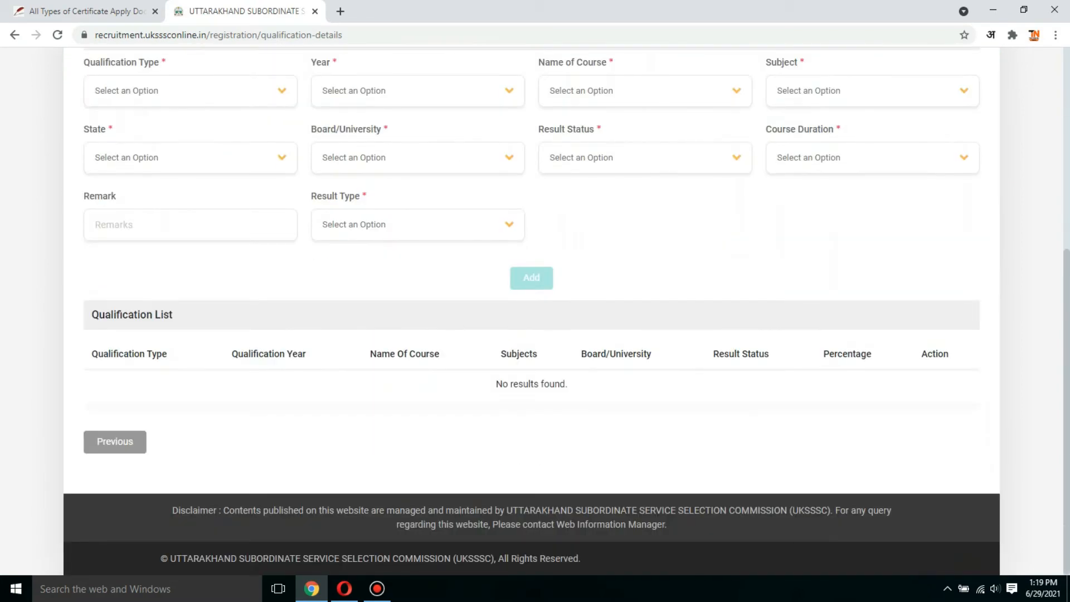
scroll(532, 311, "up", 2)
scroll(532, 311, "up", 1)
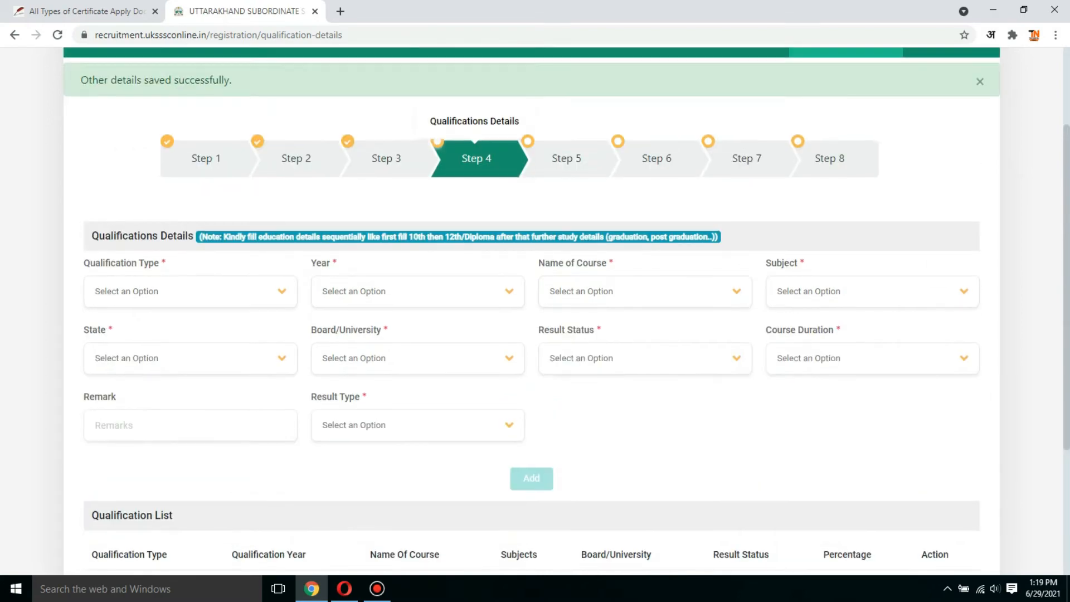
scroll(532, 311, "up", 2)
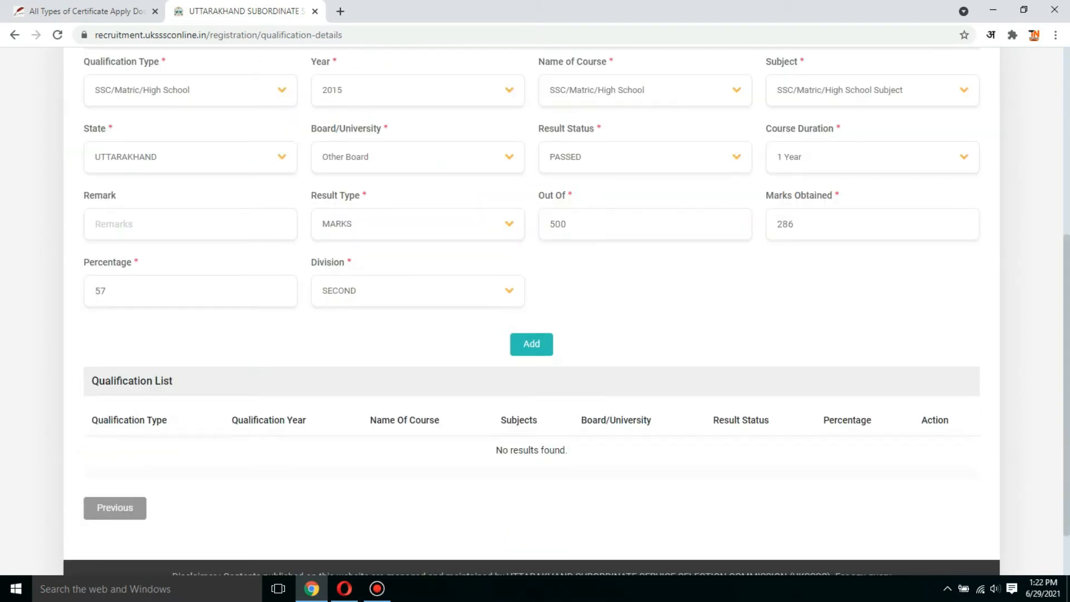
Confirm the high-school entry fields: SSC/Matric/High School, 2015, UTTARAKHAND state, Other Board
scroll(532, 312, "up", 3)
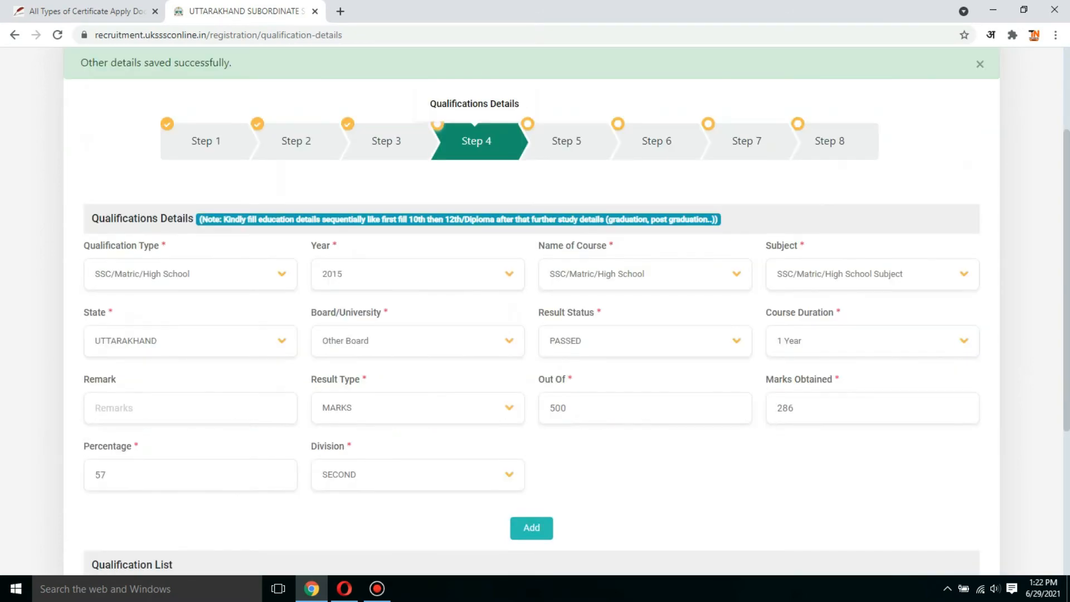
scroll(532, 312, "down", 4)
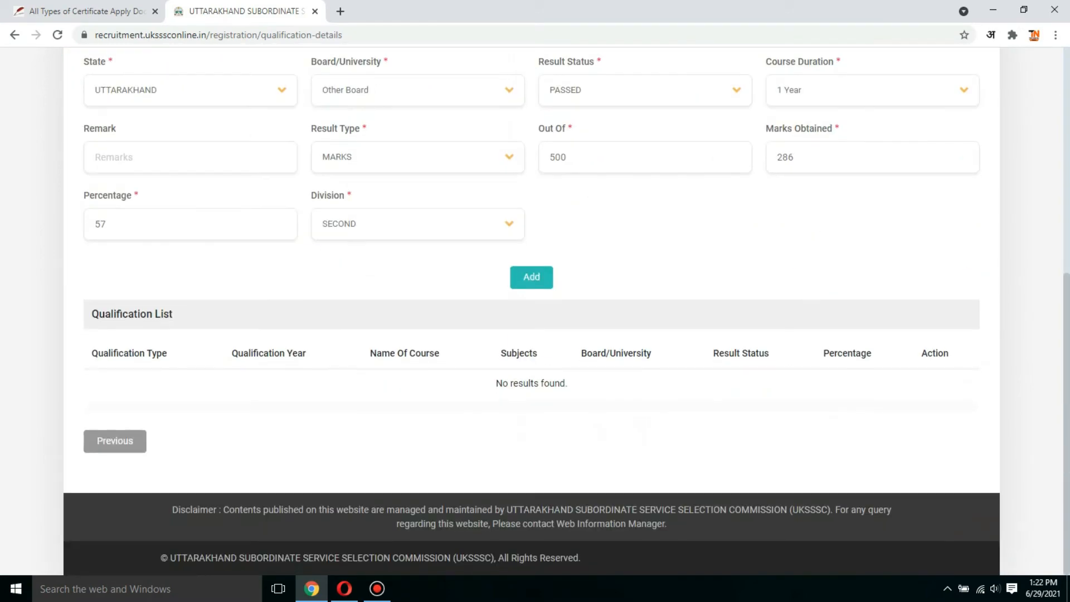
scroll(532, 313, "up", 5)
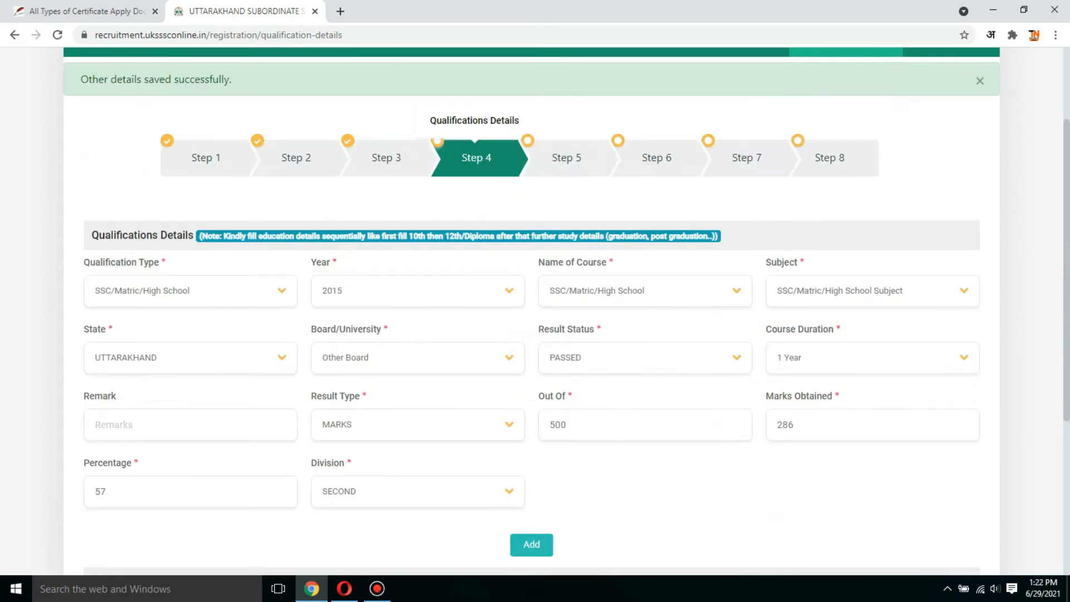
left_click(190, 291)
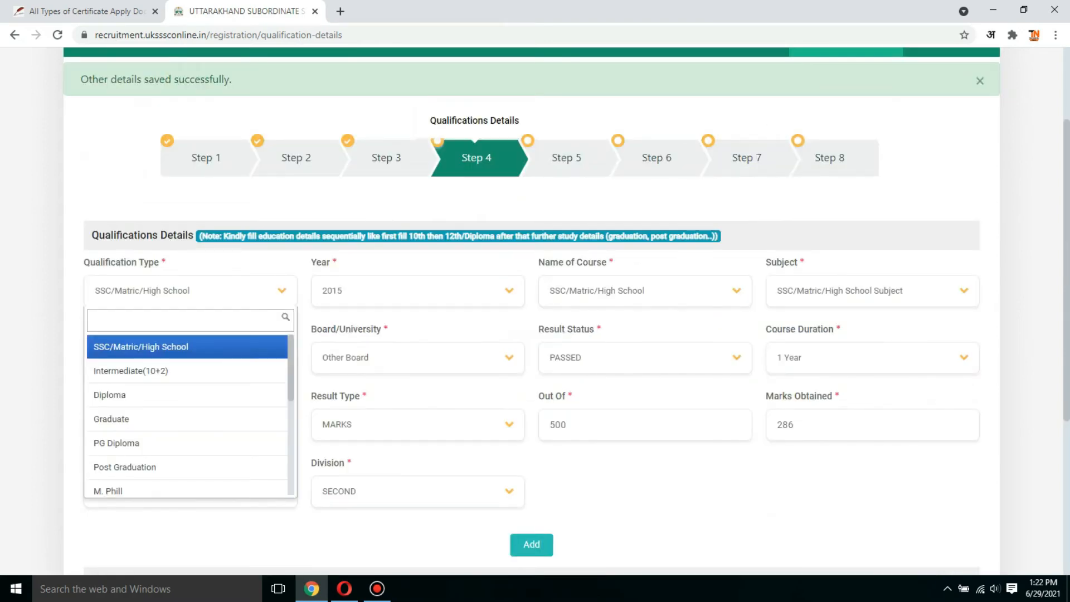
left_click(190, 291)
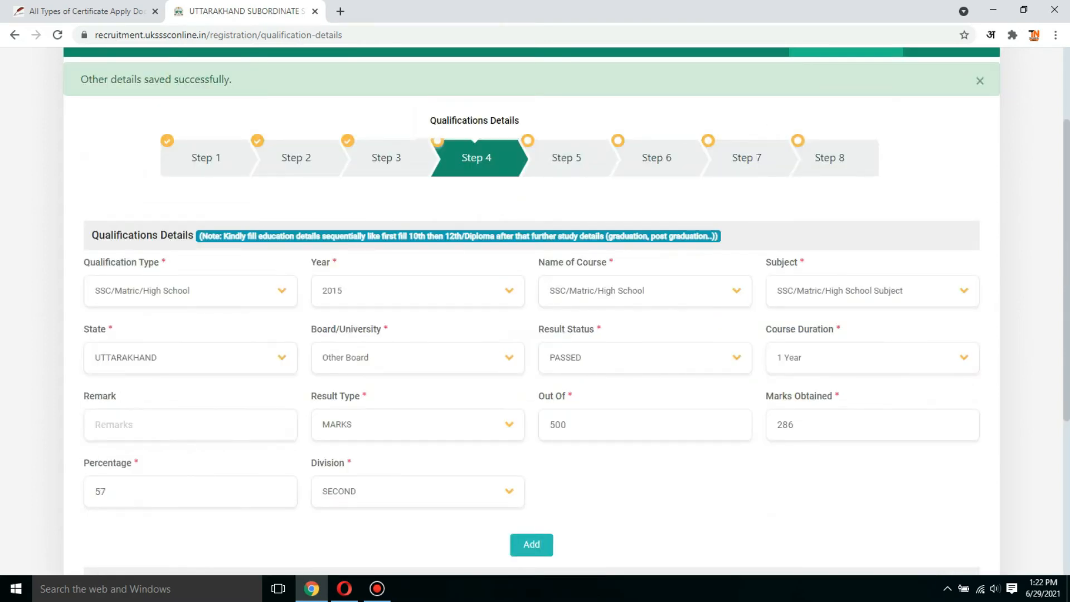
left_click(417, 291)
left_click(418, 291)
left_click(645, 291)
left_click(645, 291)
left_click(872, 291)
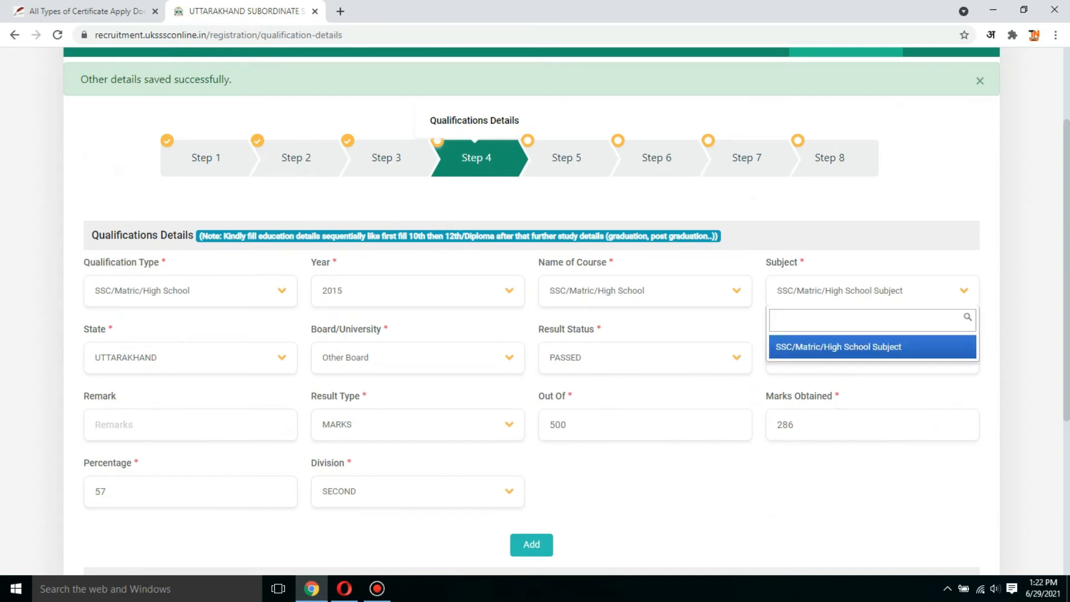
left_click(872, 291)
left_click(191, 358)
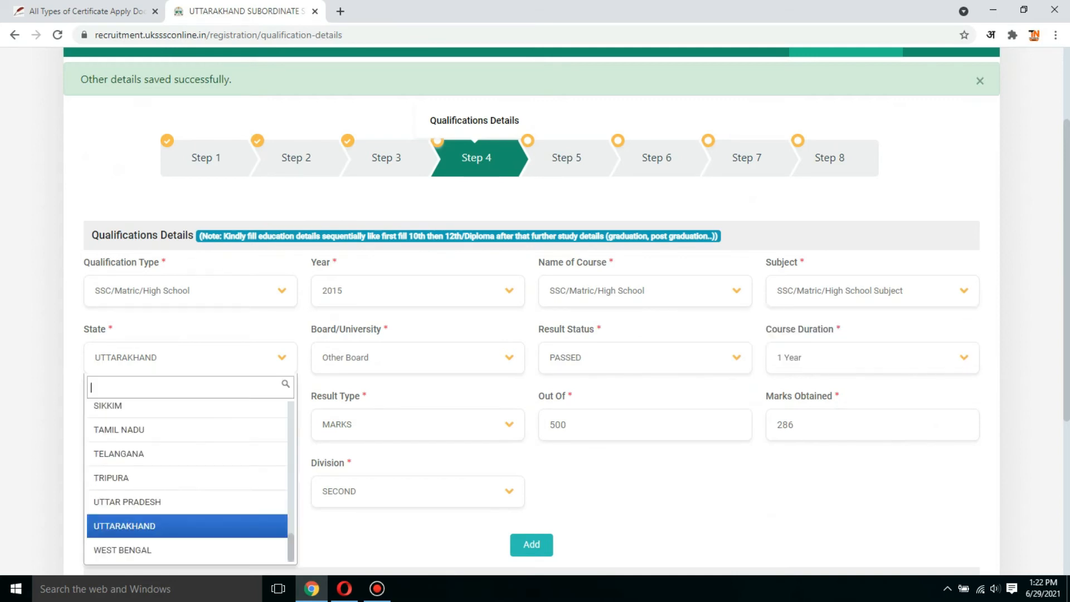
left_click(190, 357)
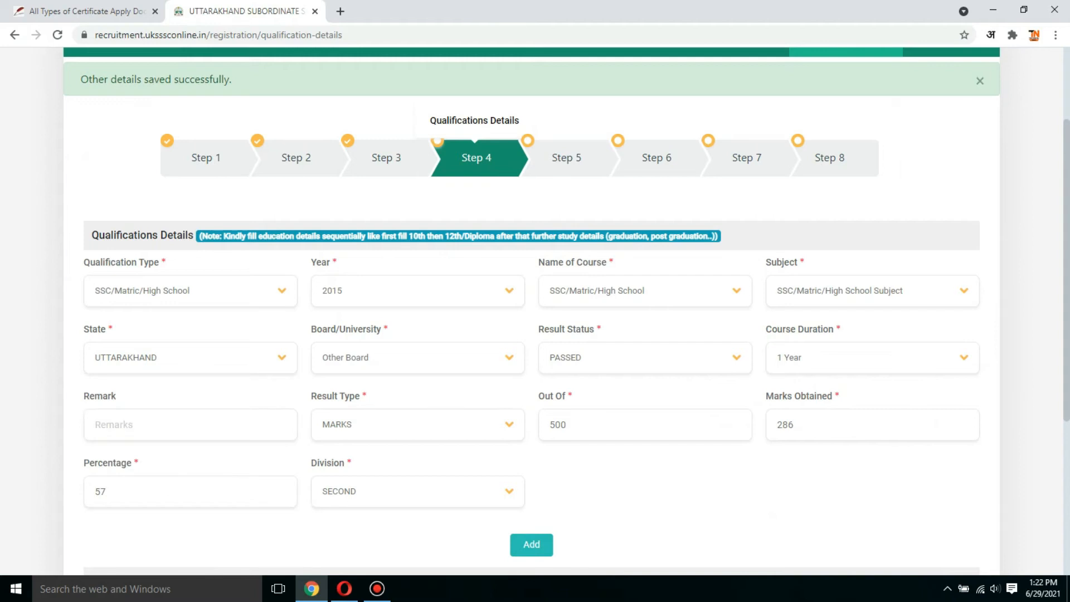
left_click(417, 357)
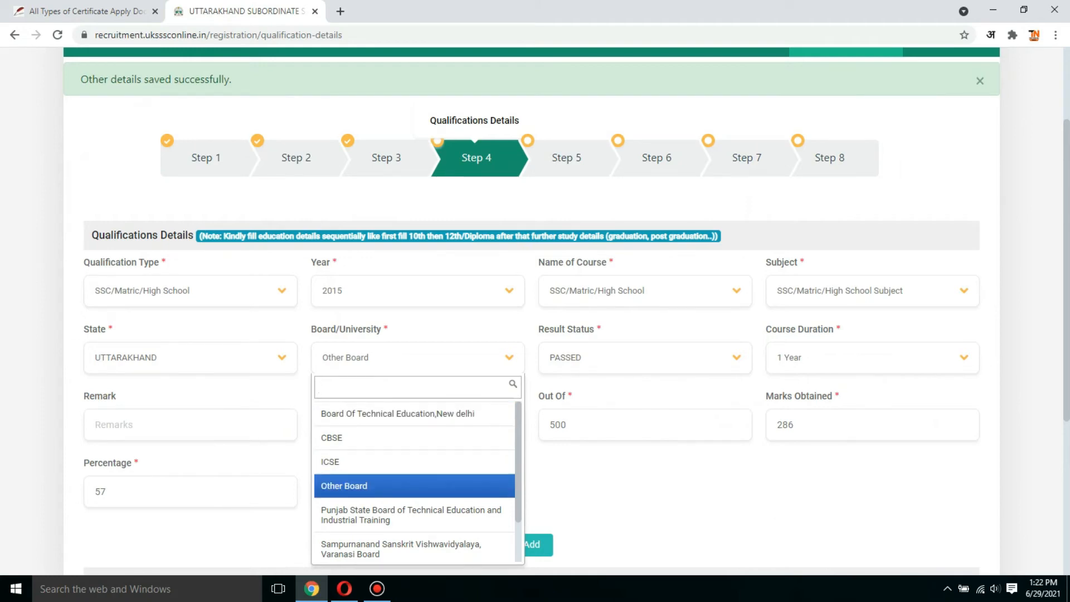
left_click(414, 486)
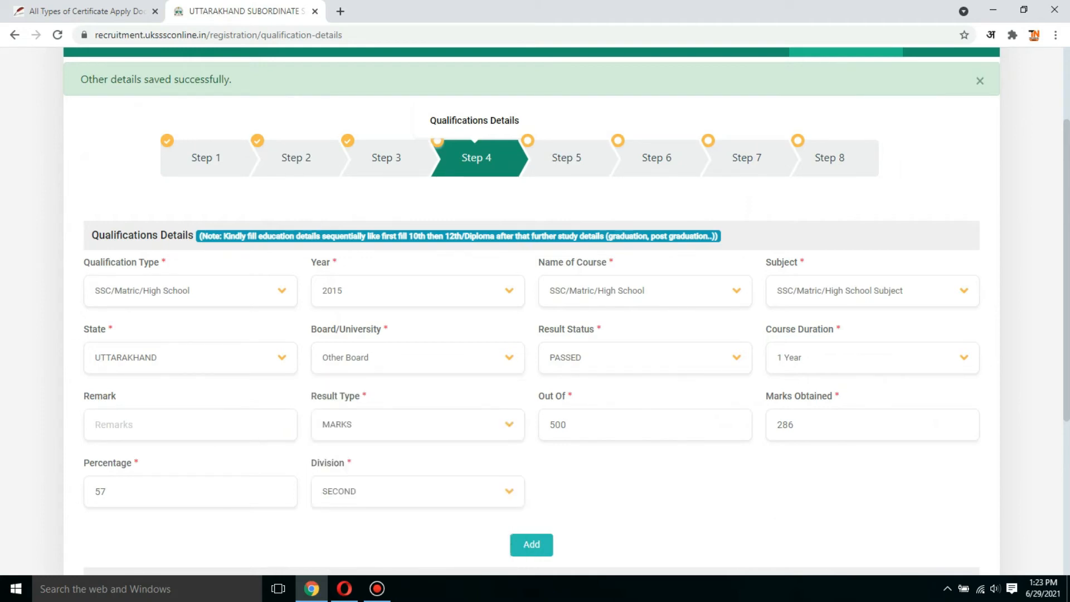
Confirm PASSED, 1 Year, MARKS with 286 marks and 57%, then add it to the list
left_click(645, 358)
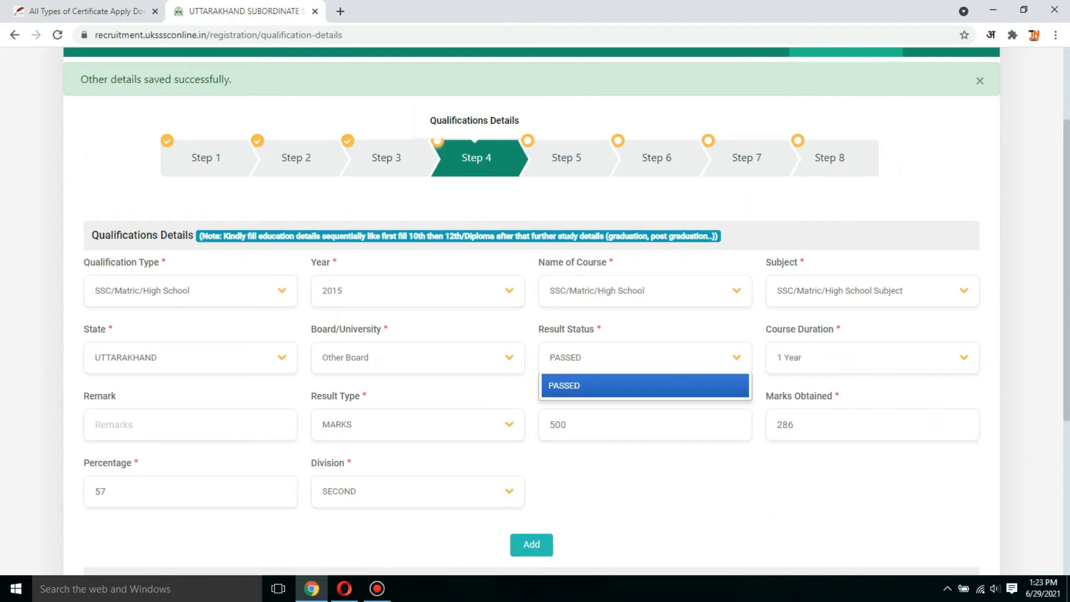
left_click(644, 386)
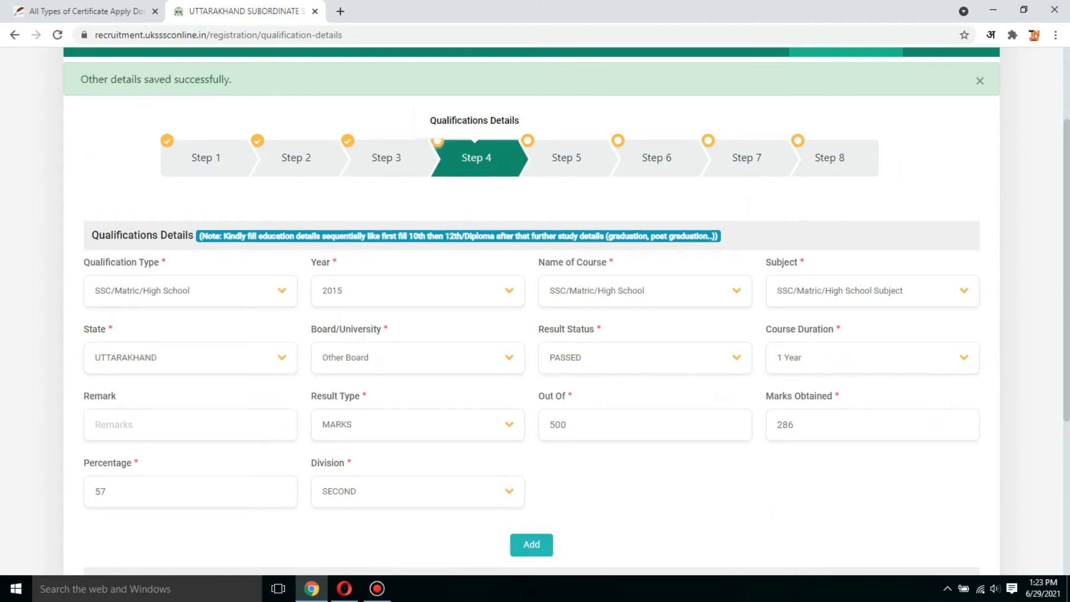
left_click(873, 357)
left_click(869, 486)
left_click(190, 425)
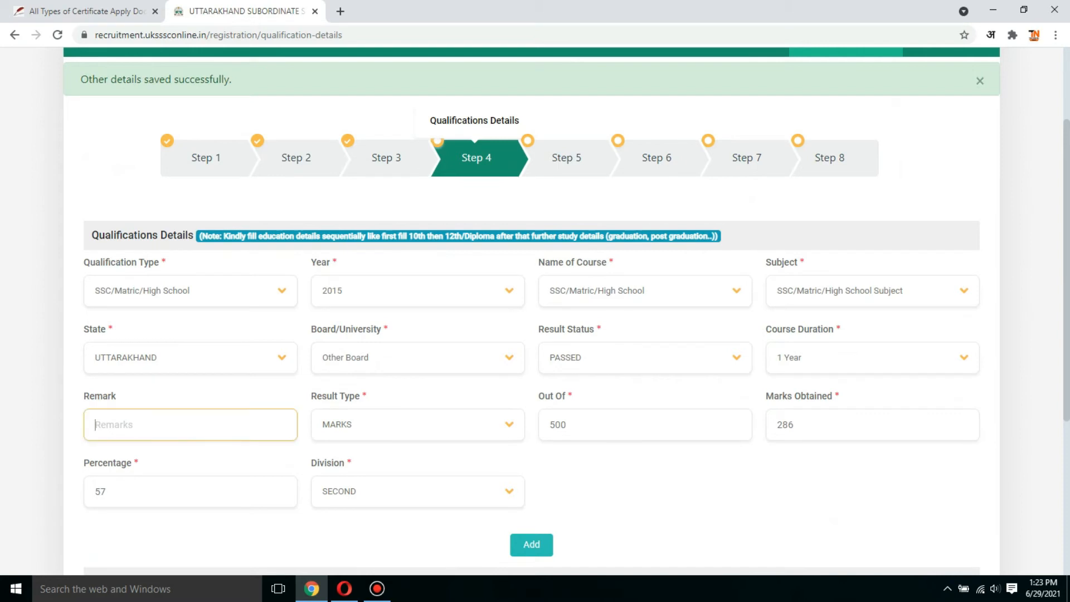
left_click(644, 496)
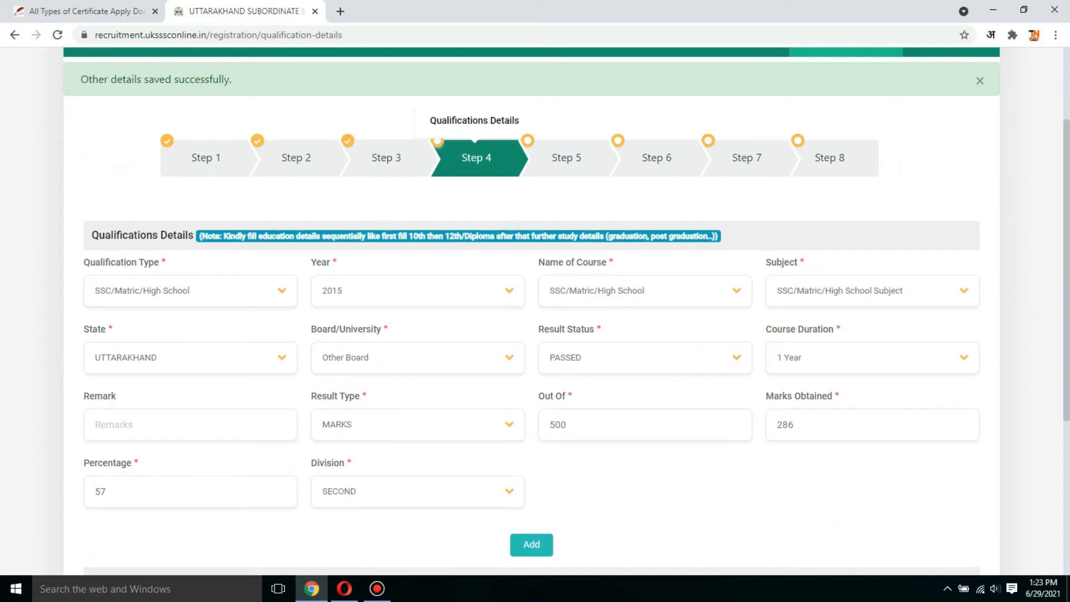
left_click(418, 424)
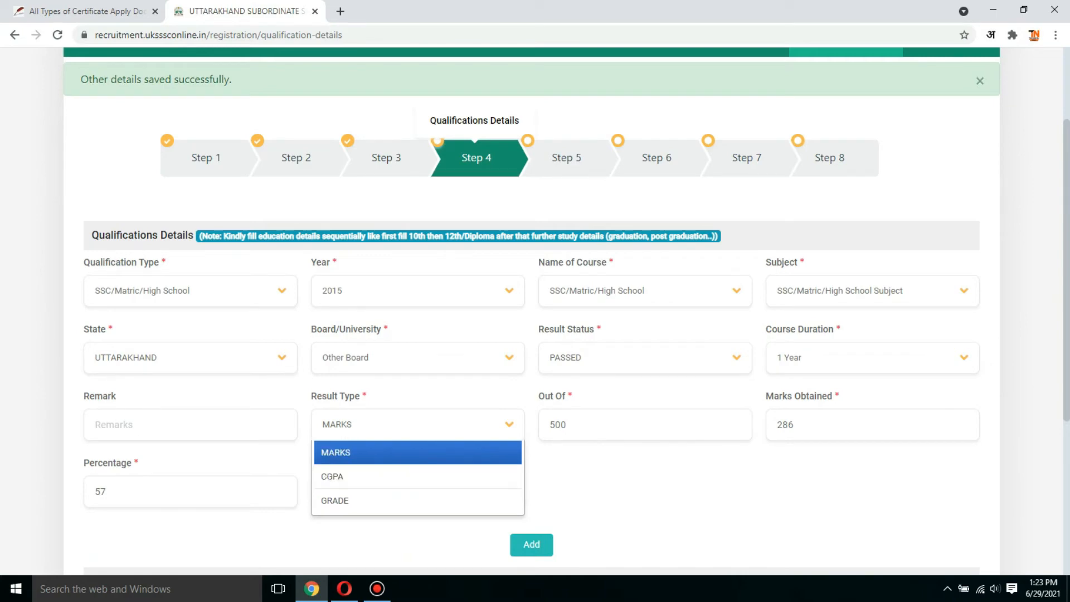
key("Return")
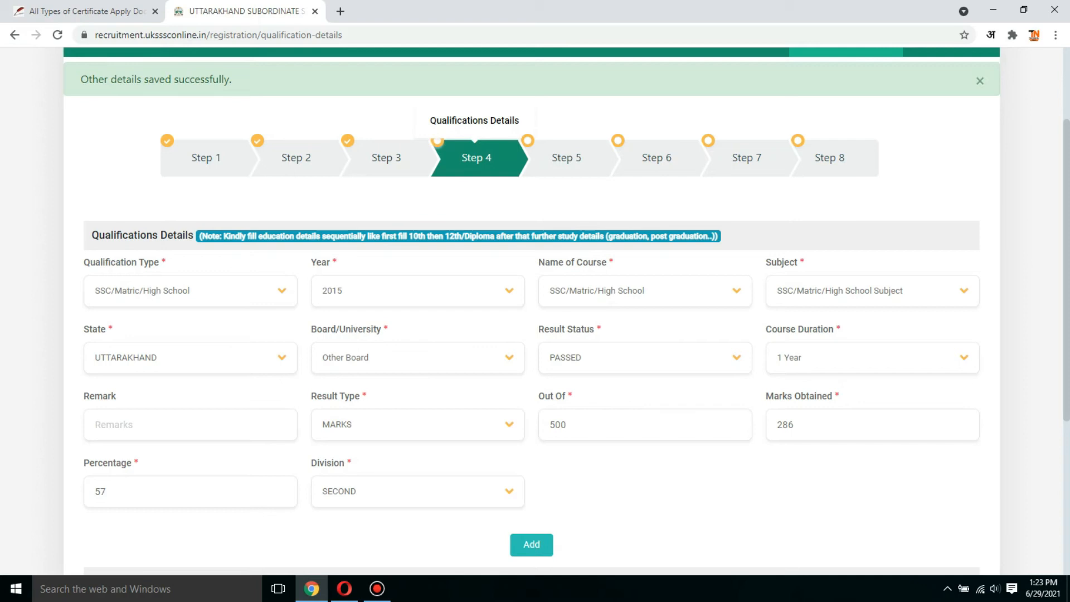
left_click(873, 425)
left_click(191, 492)
left_click(645, 502)
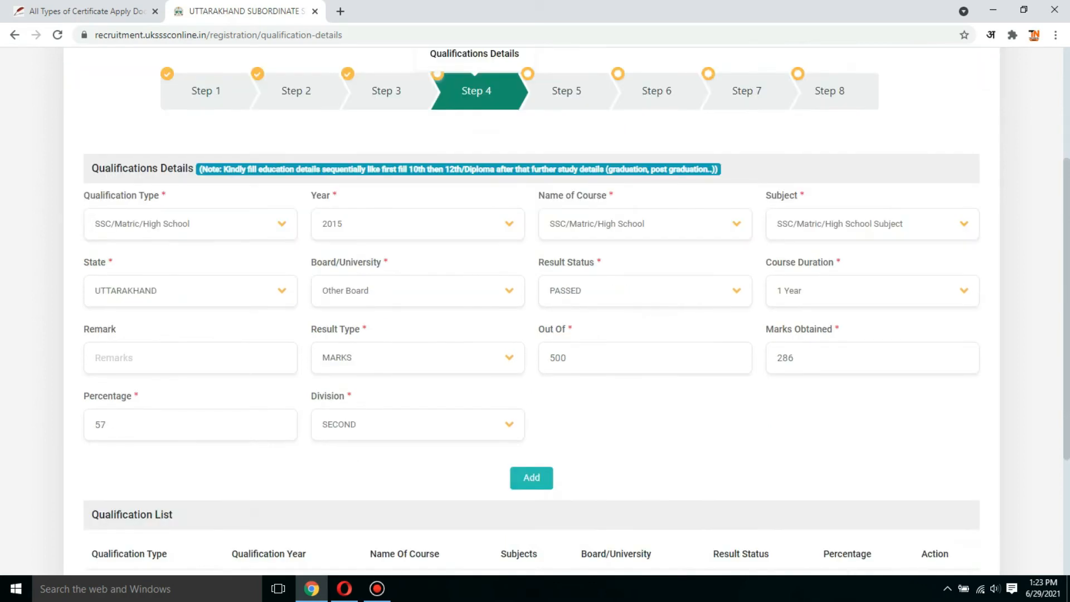
left_click(531, 478)
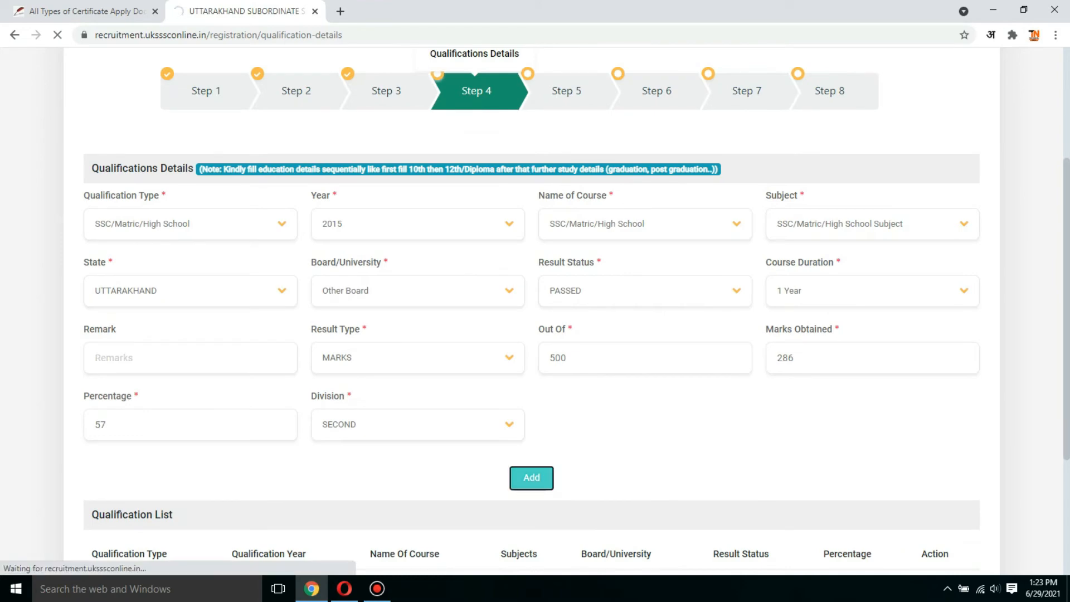
scroll(531, 311, "down", 6)
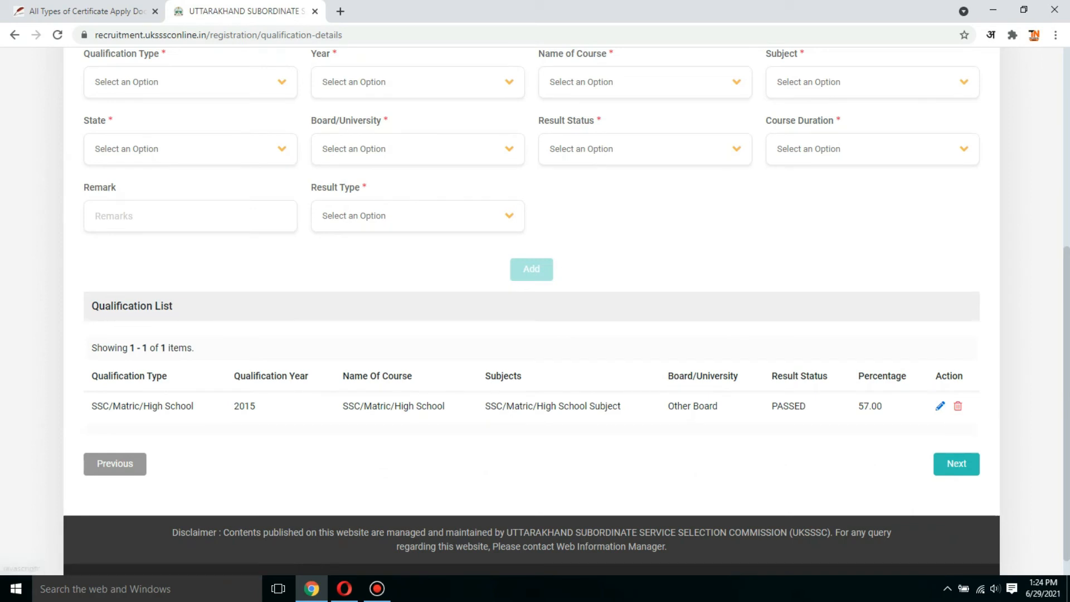
scroll(958, 405, "up", 1)
Keep Intermediate(10+2) type with Intermediate(12th) Science course and add the 2017 entry to the list
scroll(531, 312, "up", 3)
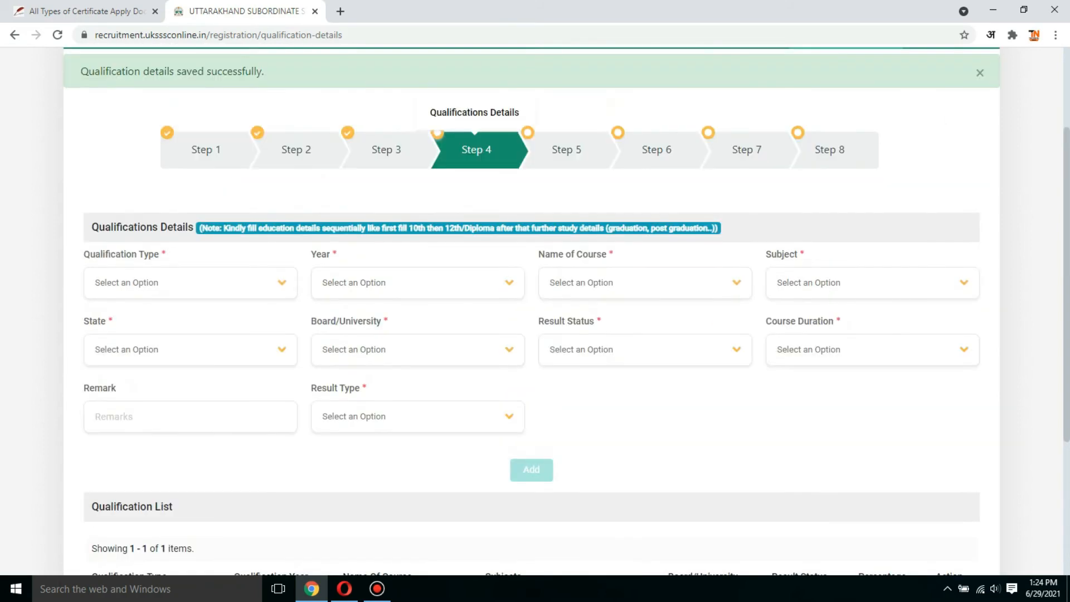
left_click(191, 283)
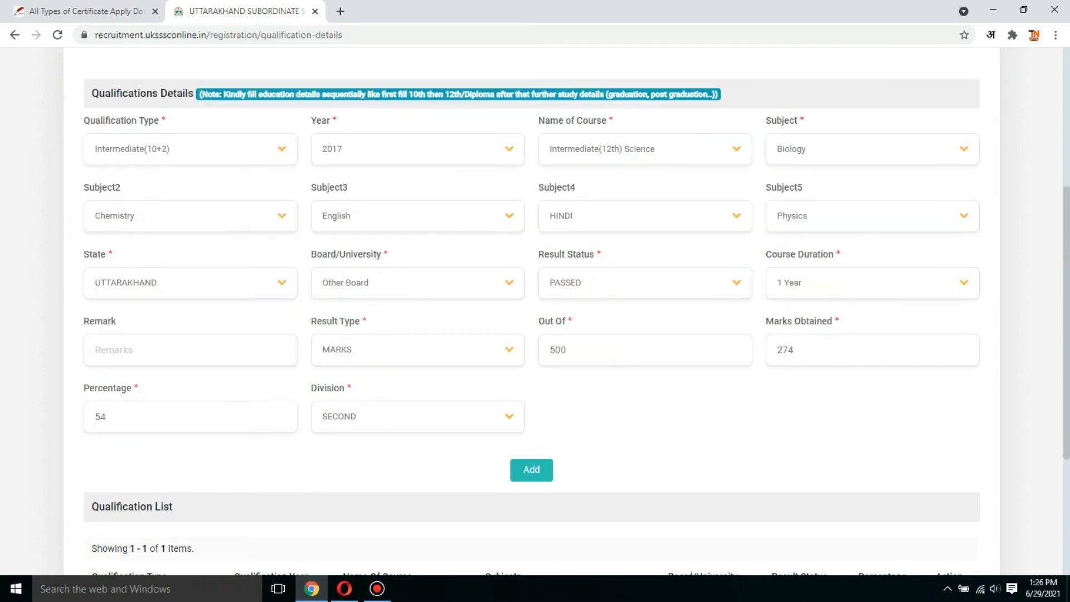
scroll(532, 311, "up", 1)
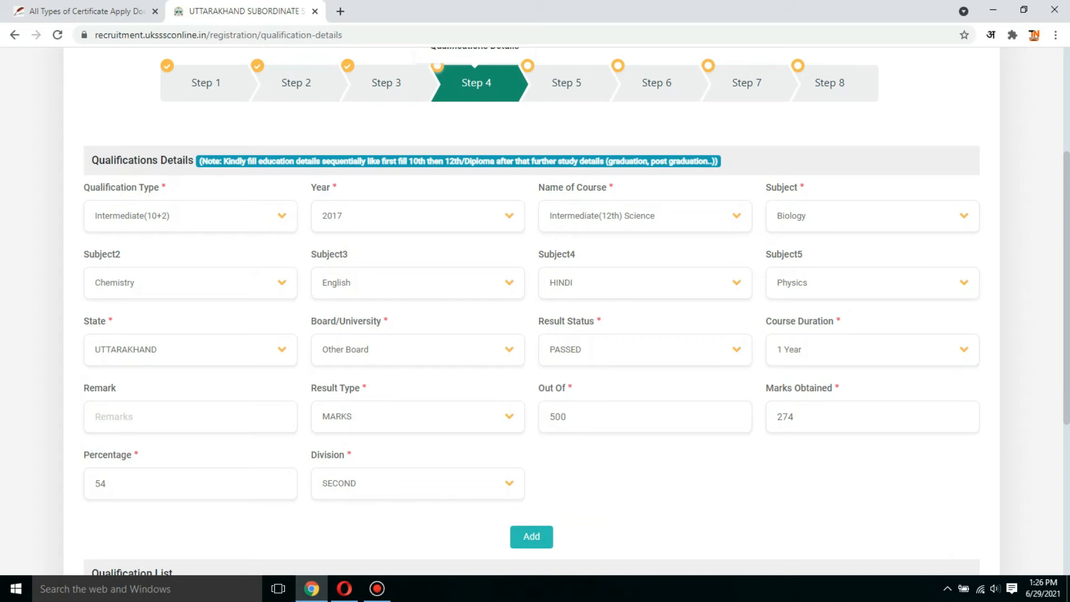
left_click(191, 216)
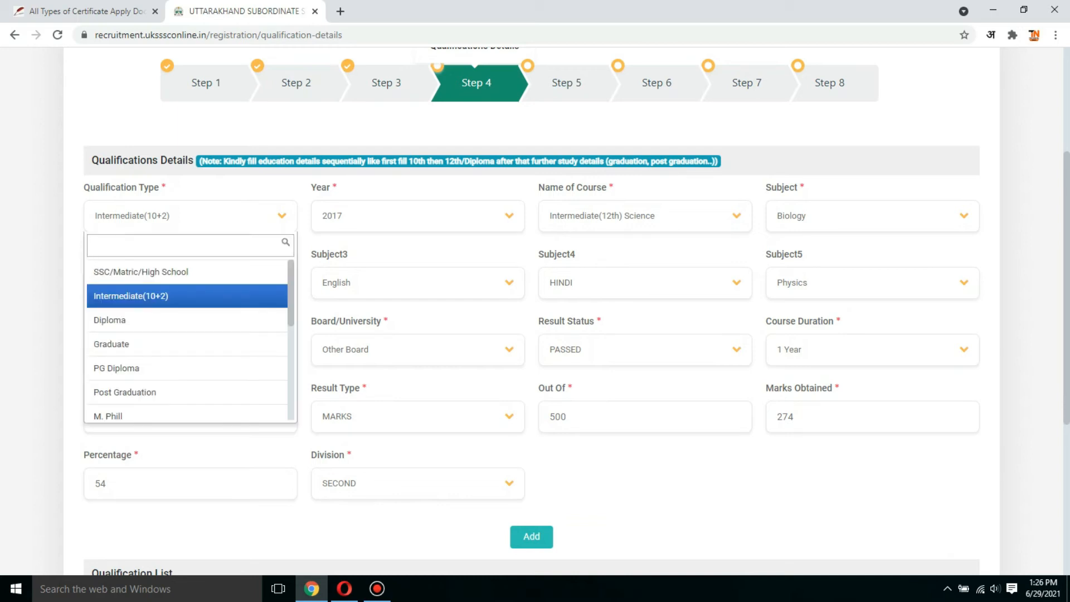
key("Escape")
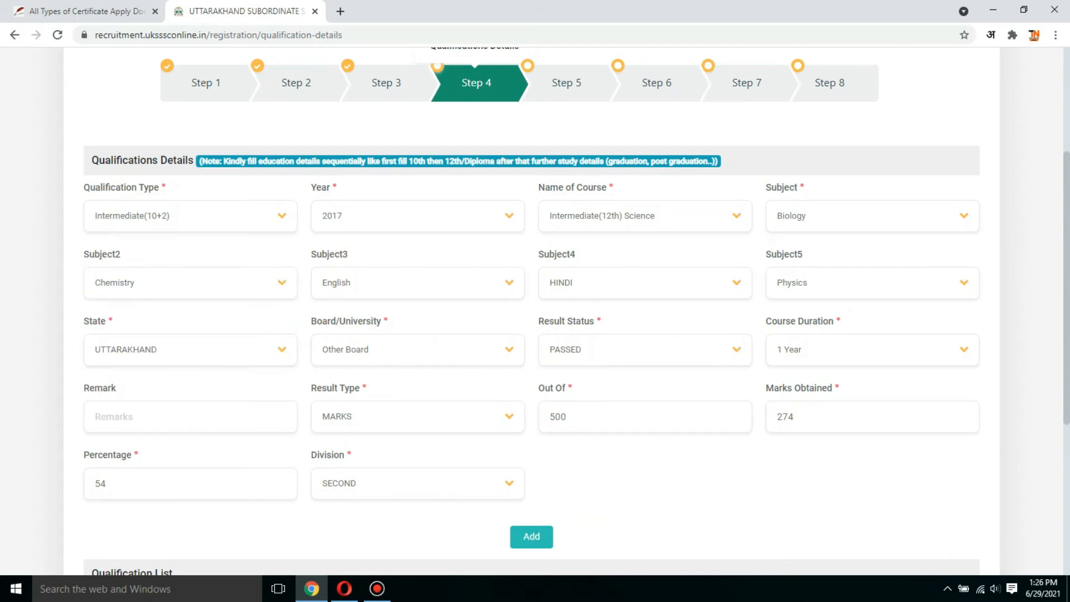
left_click(645, 217)
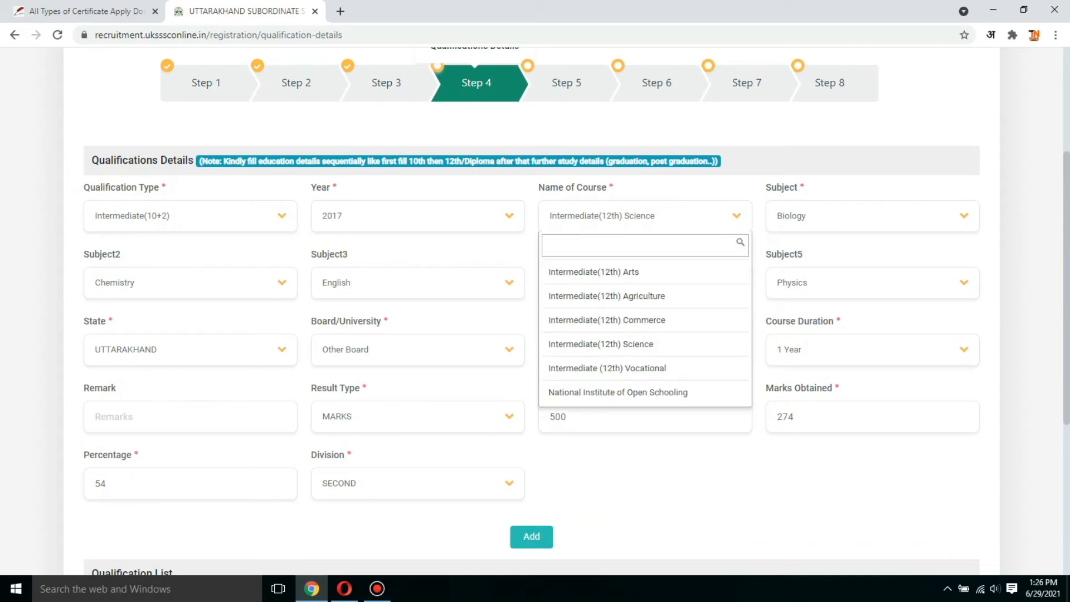
key("Escape")
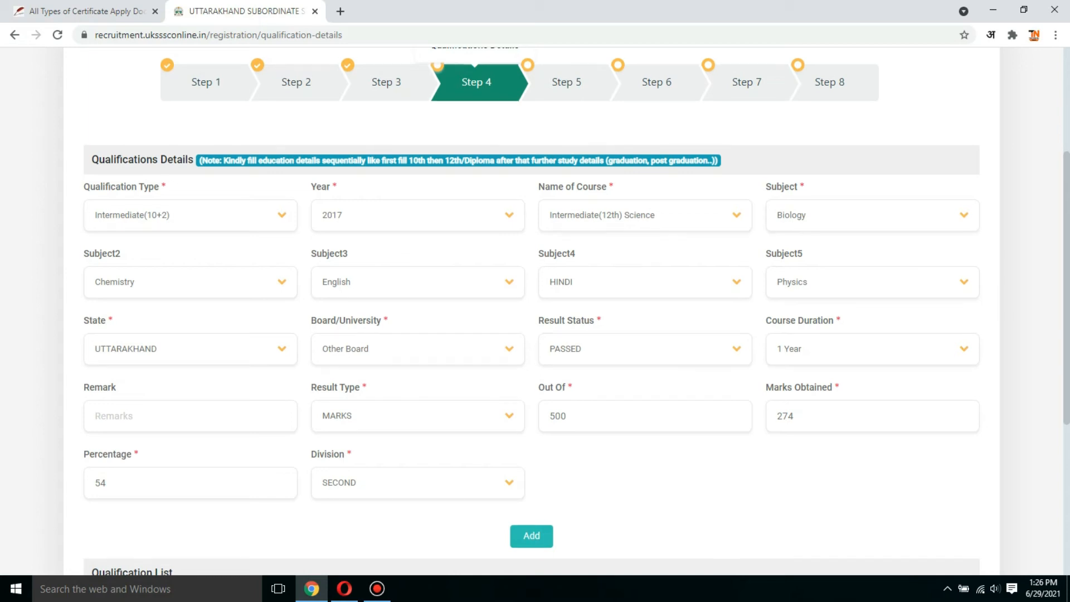
scroll(531, 312, "down", 2)
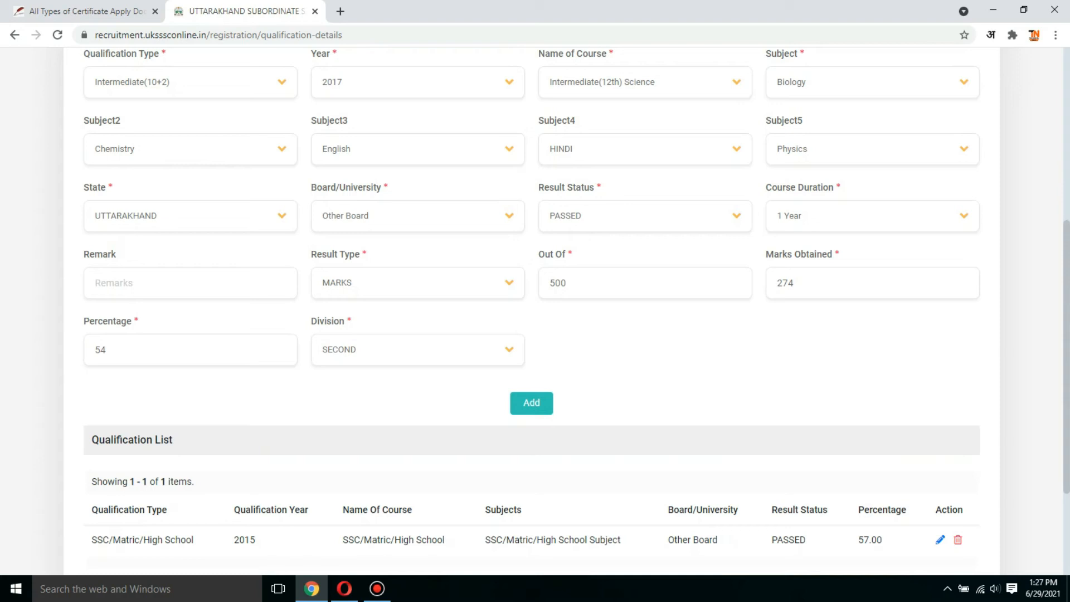
scroll(532, 301, "down", 1)
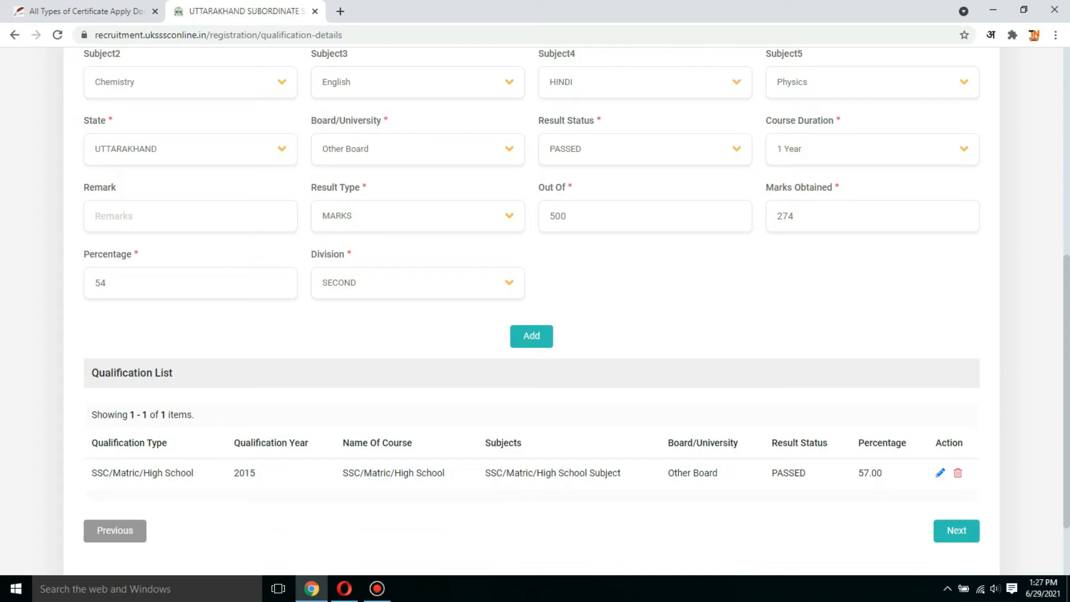
left_click(532, 336)
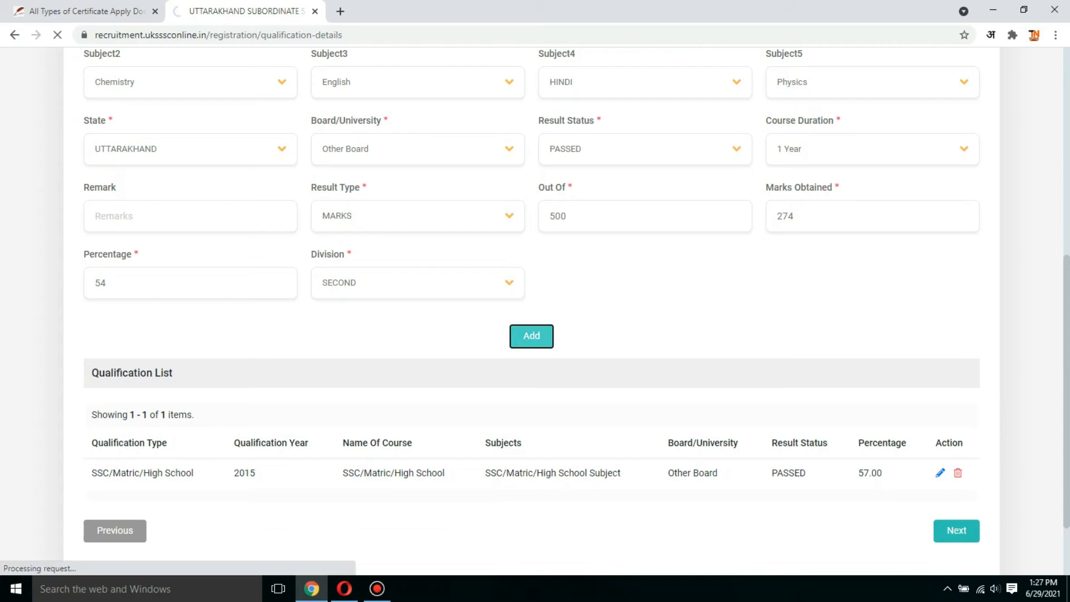
scroll(532, 300, "down", 5)
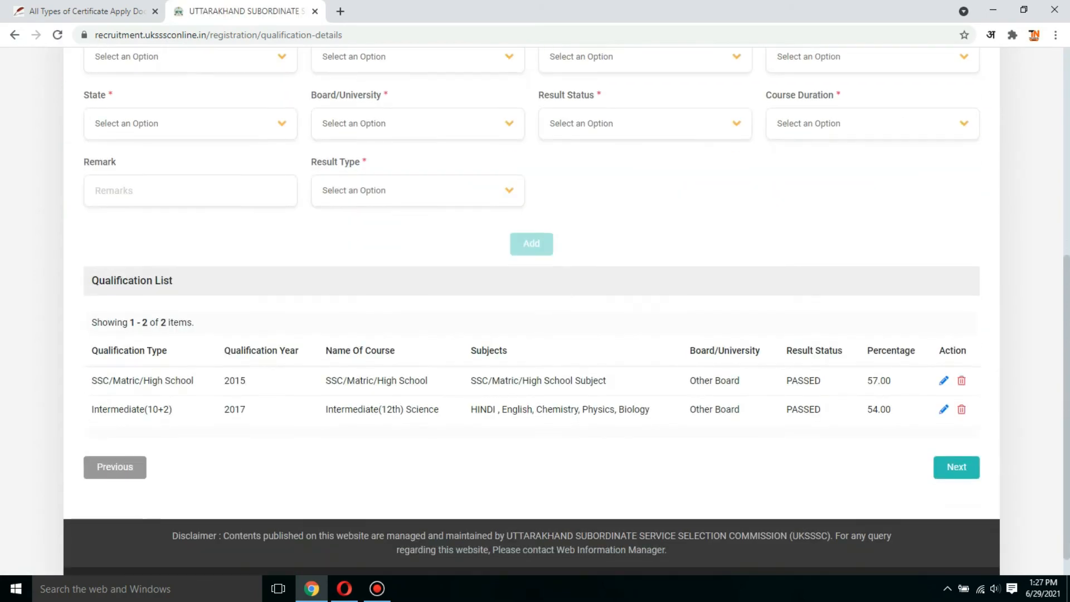
scroll(532, 301, "down", 1)
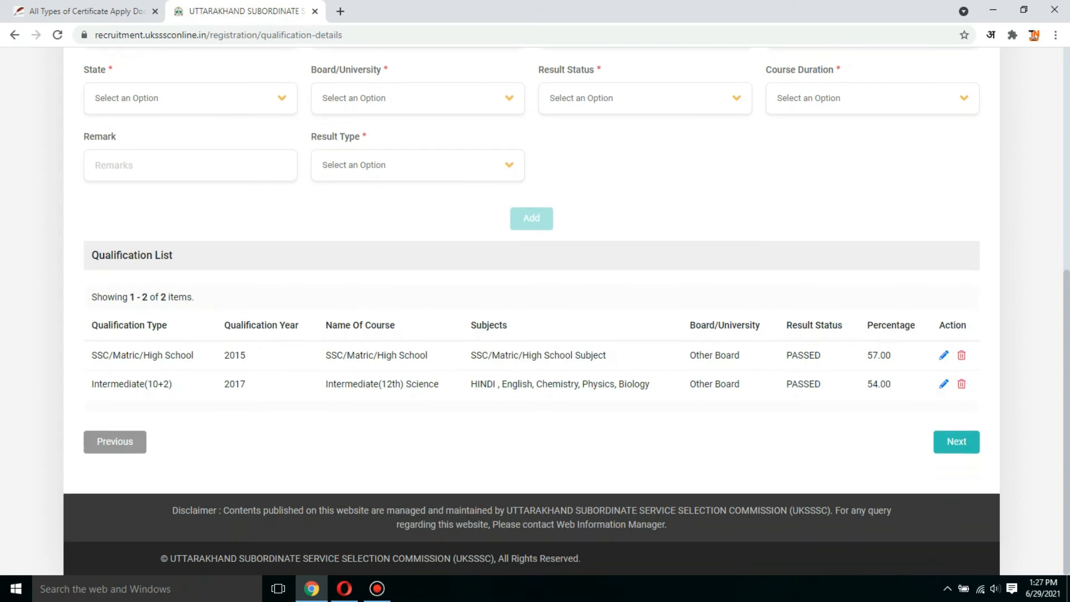
Set the Graduate qualification to passing year 2020 with Bachelor of Science (B.Sc.) as the course
scroll(531, 311, "up", 4)
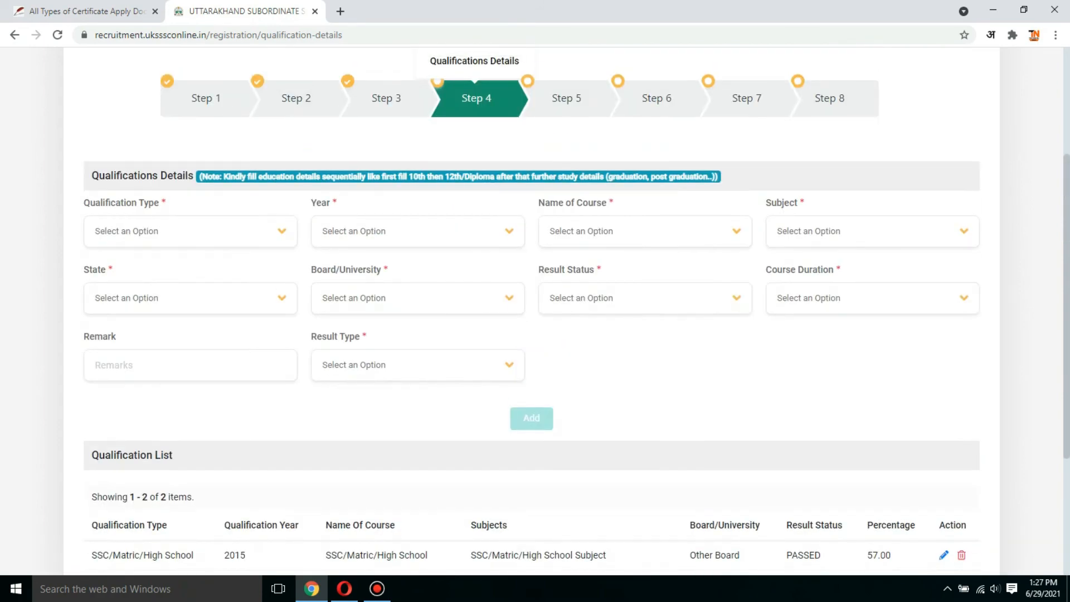
left_click(190, 232)
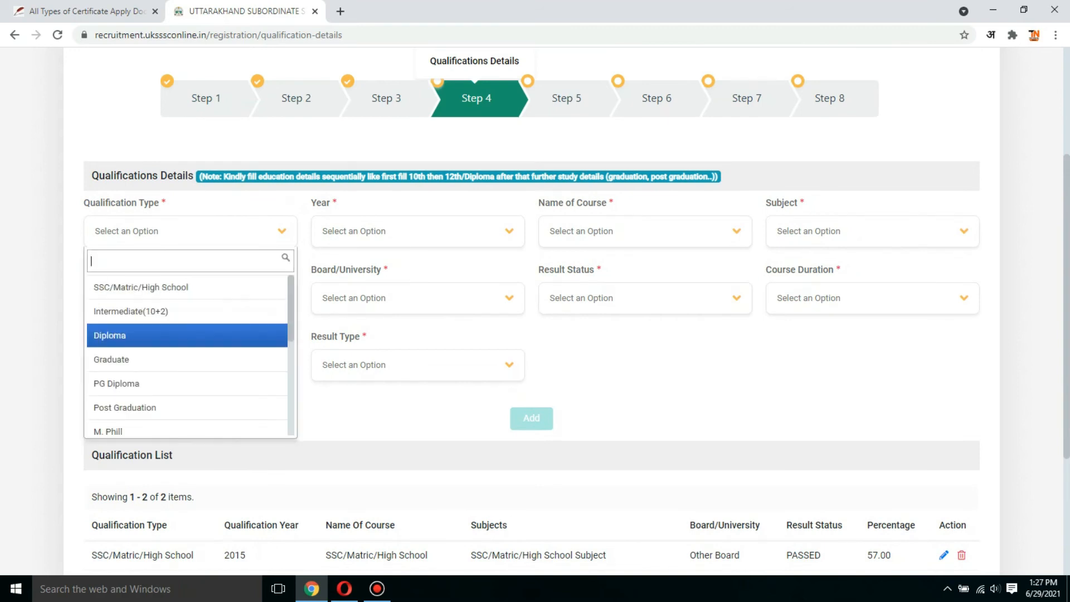
scroll(187, 352, "down", 2)
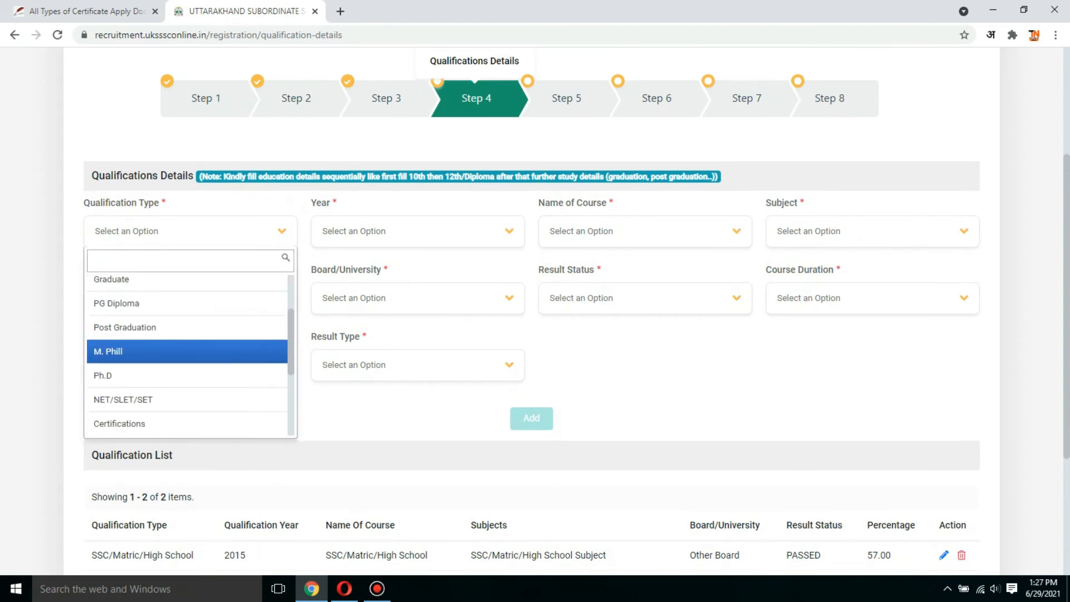
scroll(187, 351, "down", 2)
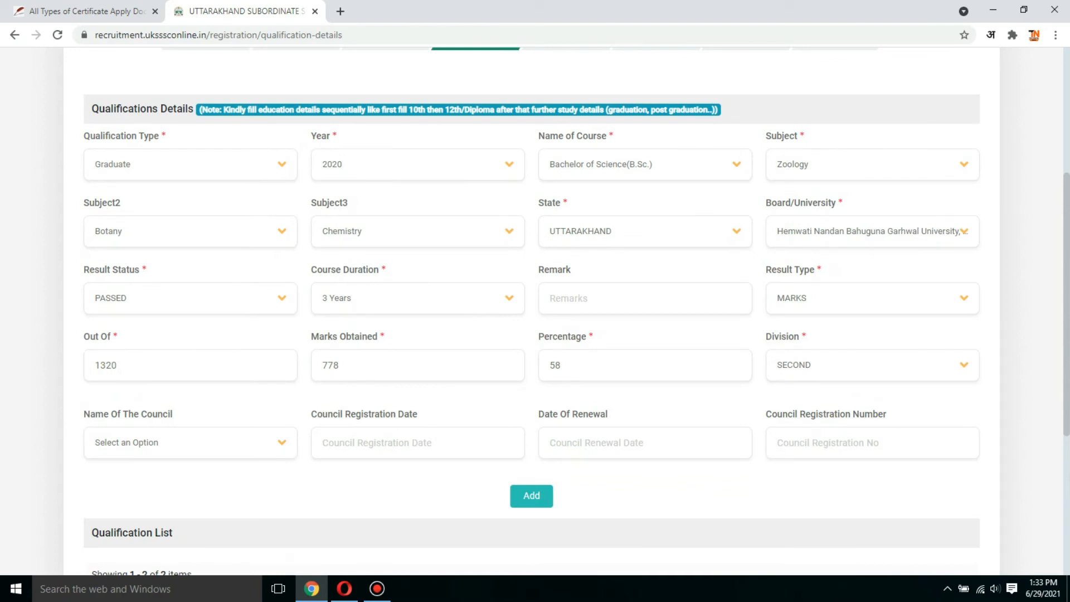
left_click(190, 164)
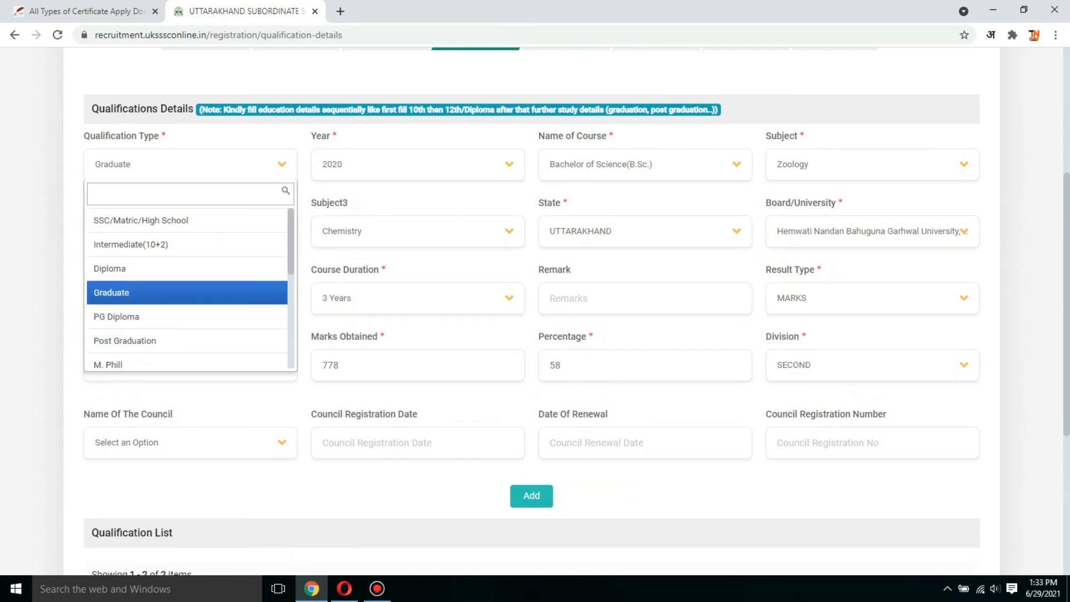
scroll(188, 335, "down", 3)
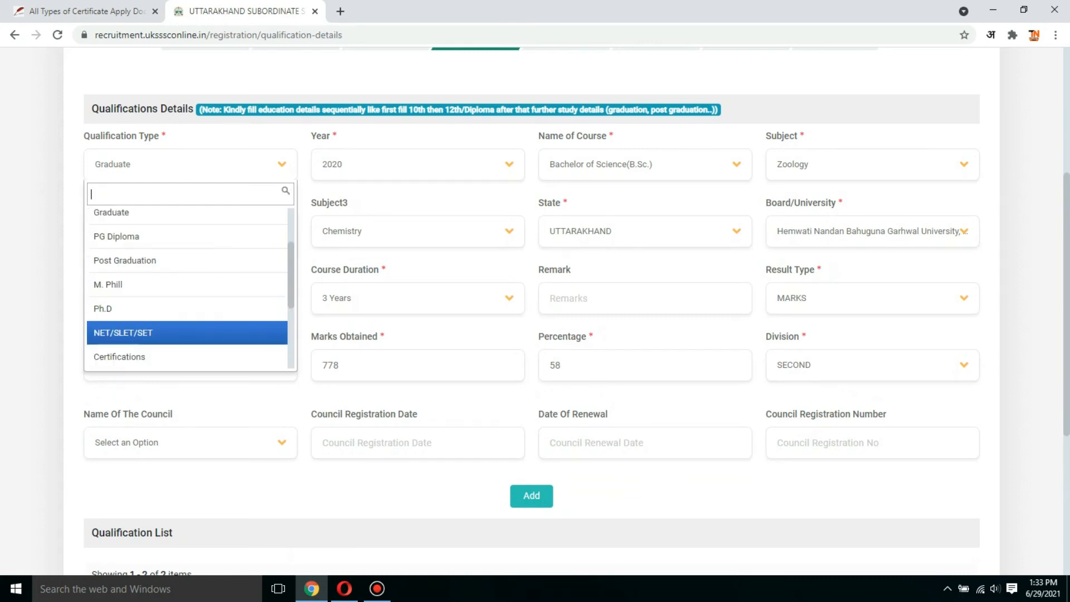
scroll(187, 333, "up", 3)
left_click(418, 164)
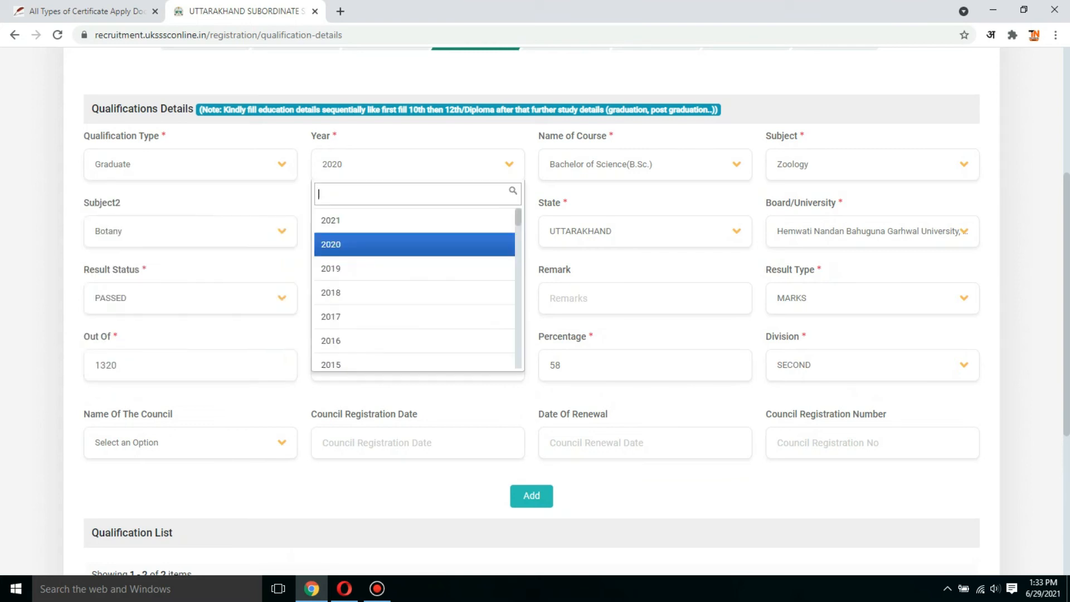
left_click(418, 165)
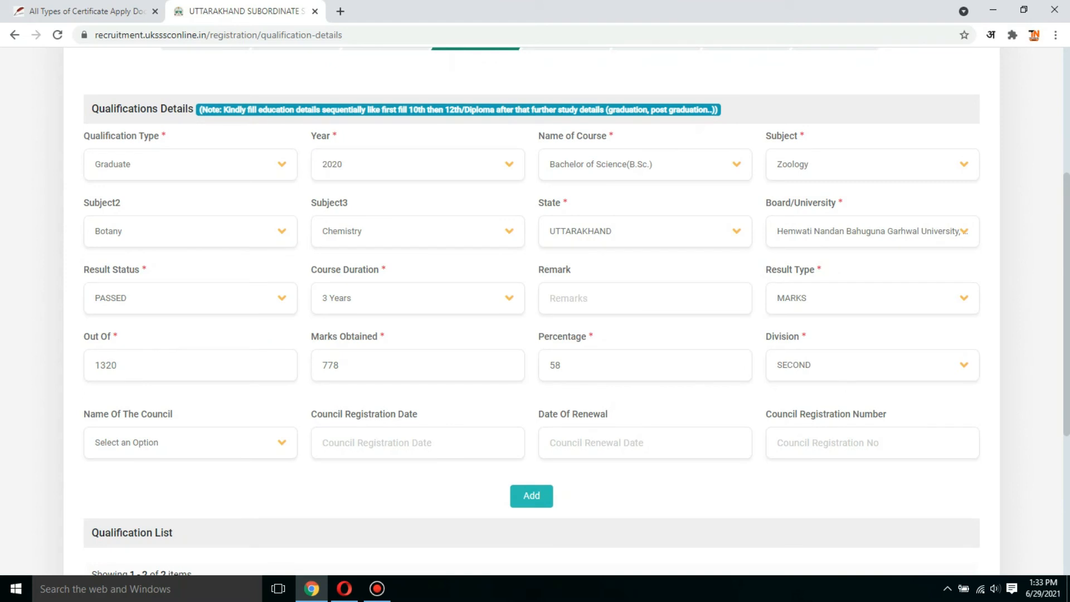
left_click(645, 165)
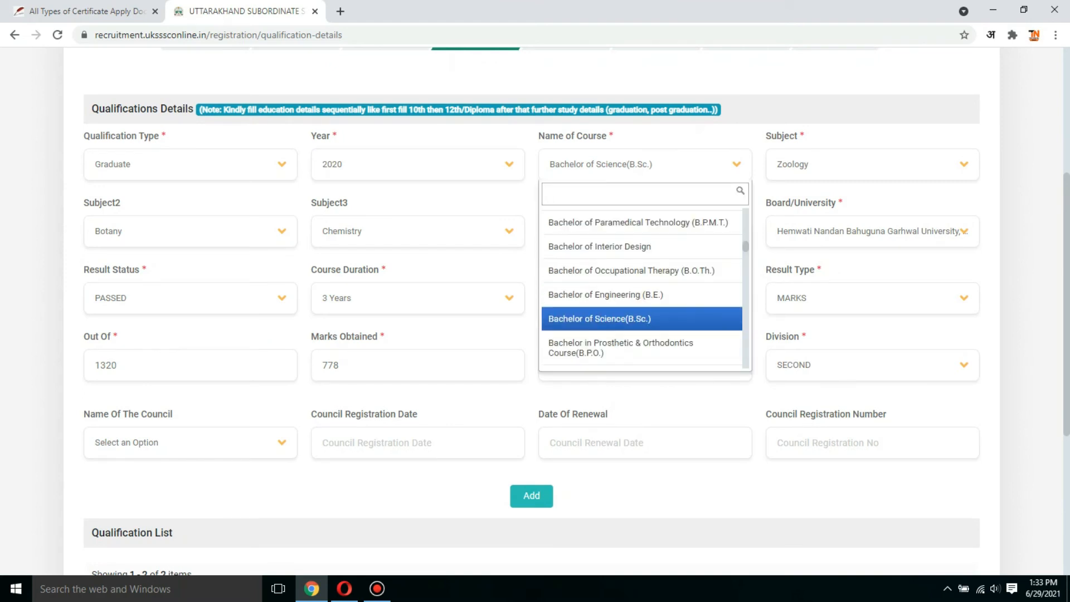
left_click(641, 319)
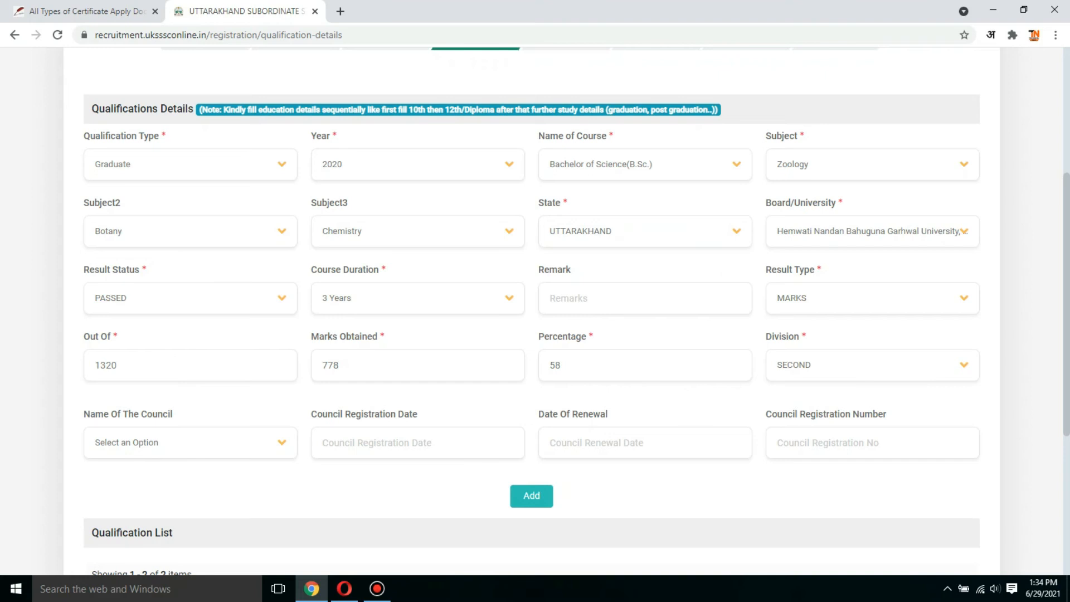
Select the Garhwal University as board, PASSED as result status and MARKS as result type
left_click(872, 231)
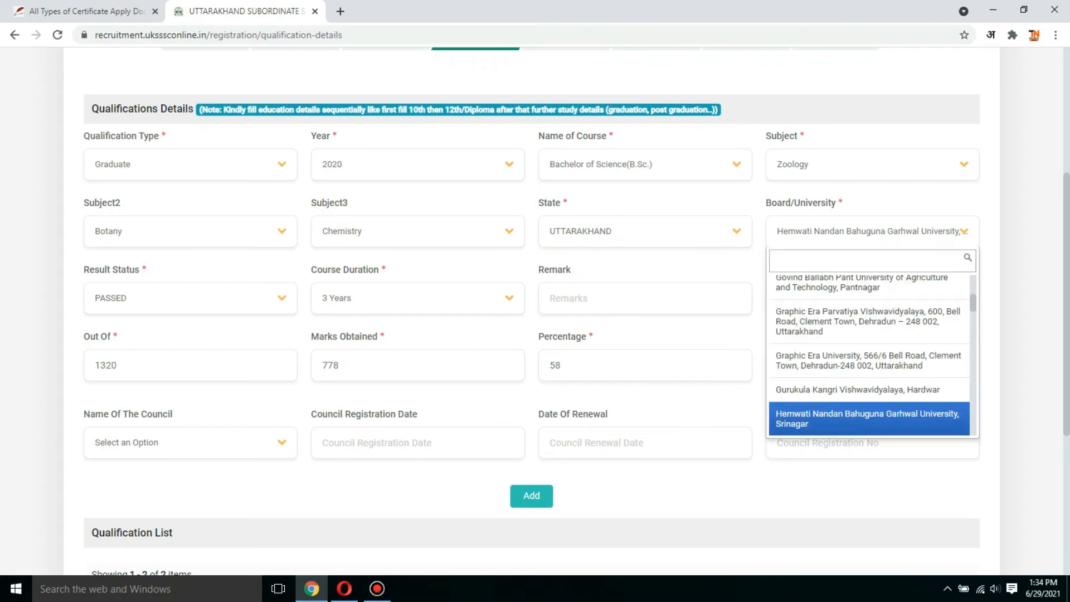
left_click(872, 231)
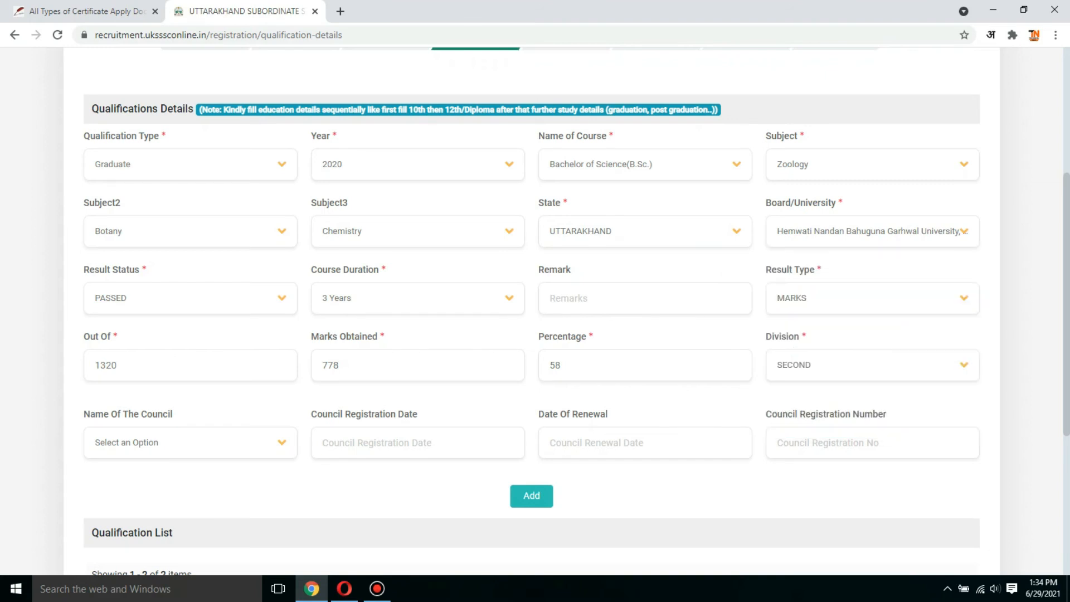
left_click(873, 231)
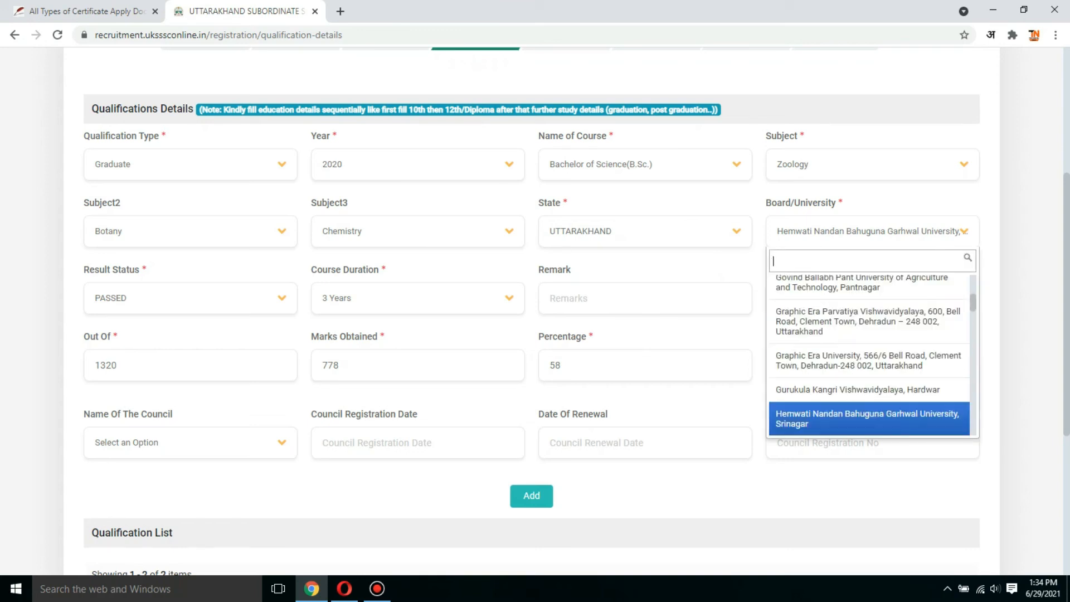
left_click(869, 419)
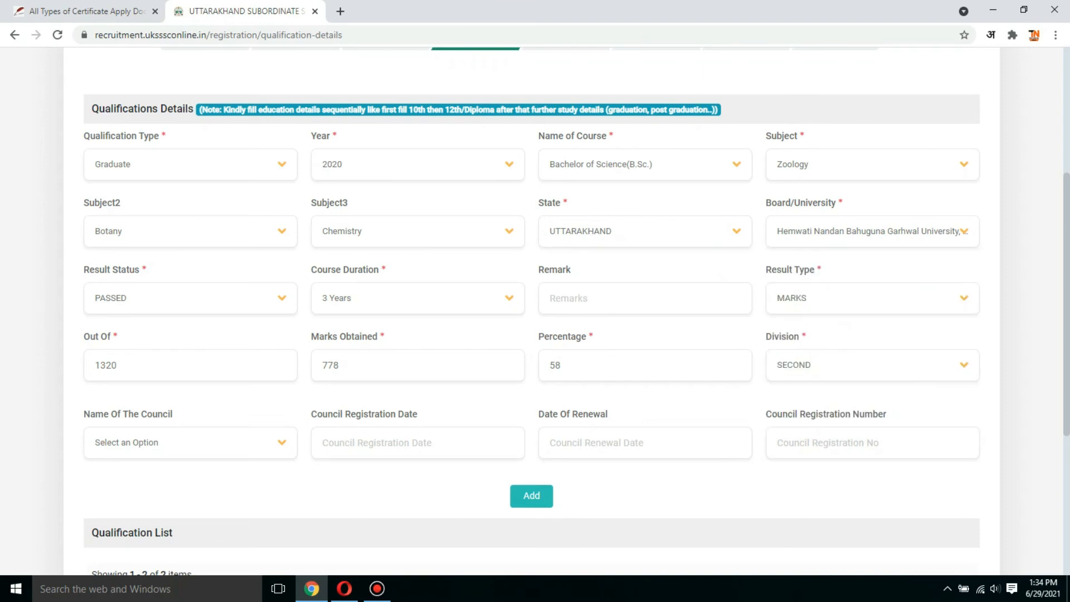
left_click(191, 298)
left_click(191, 325)
left_click(872, 299)
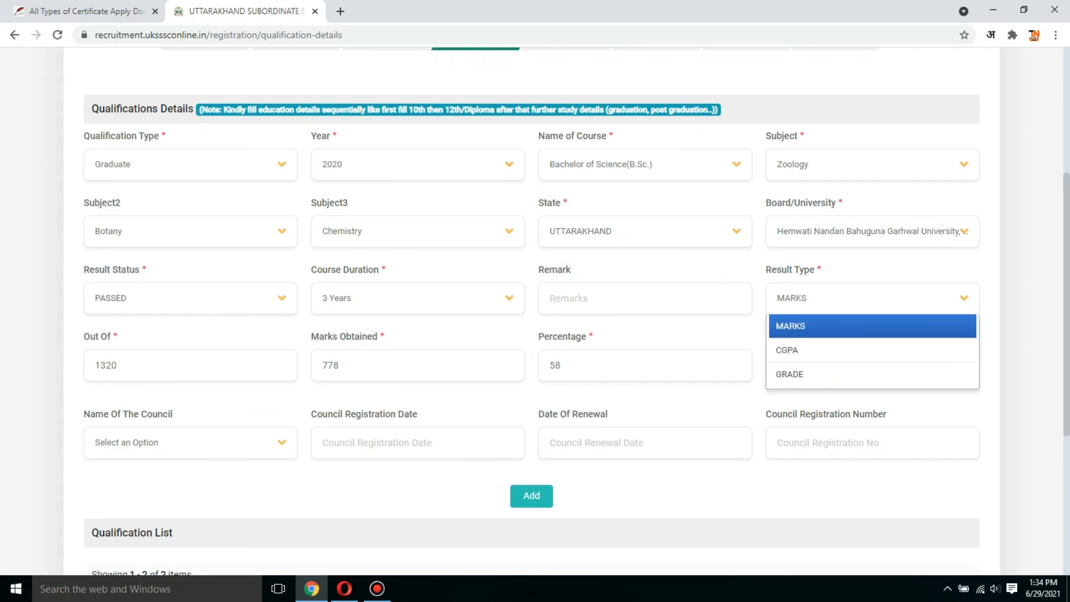
key("Down")
key("Down")
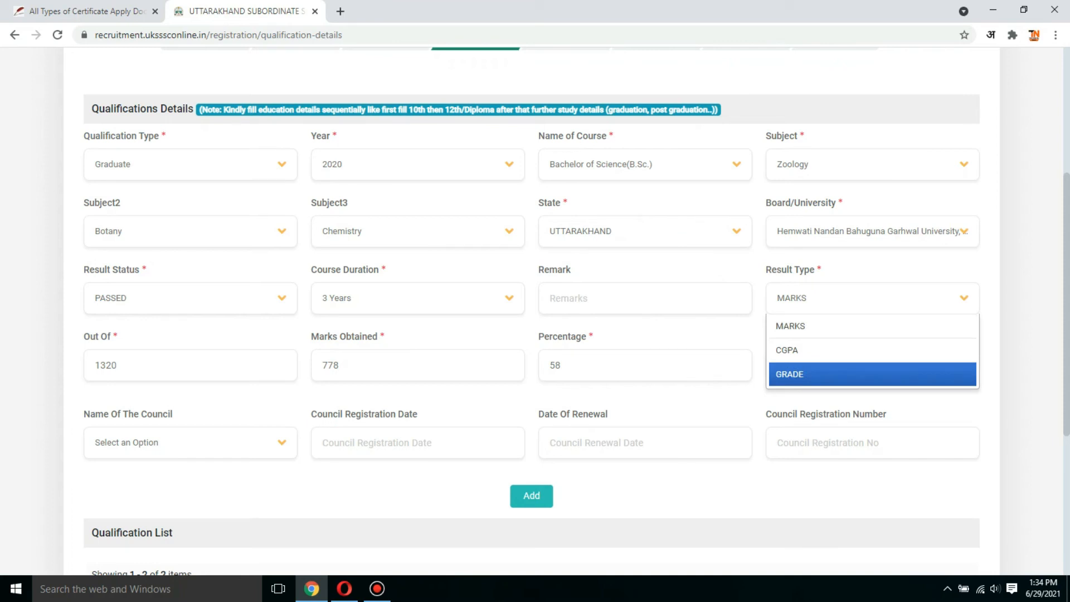
key("Up")
key("Up")
key("Return")
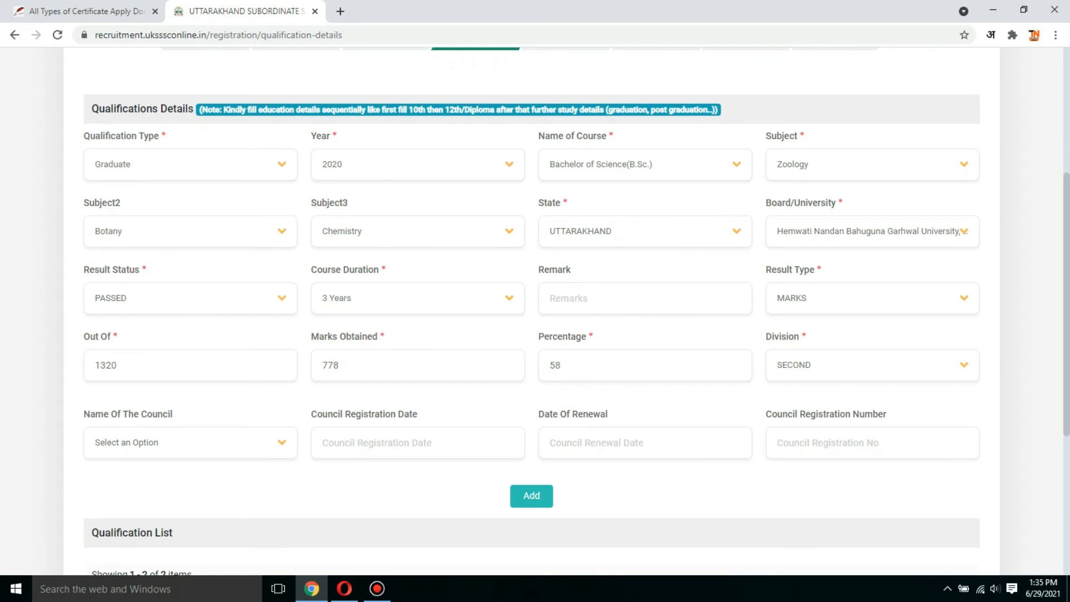
Leave the professional council unselected and add the graduate qualification to the list
scroll(535, 312, "down", 1)
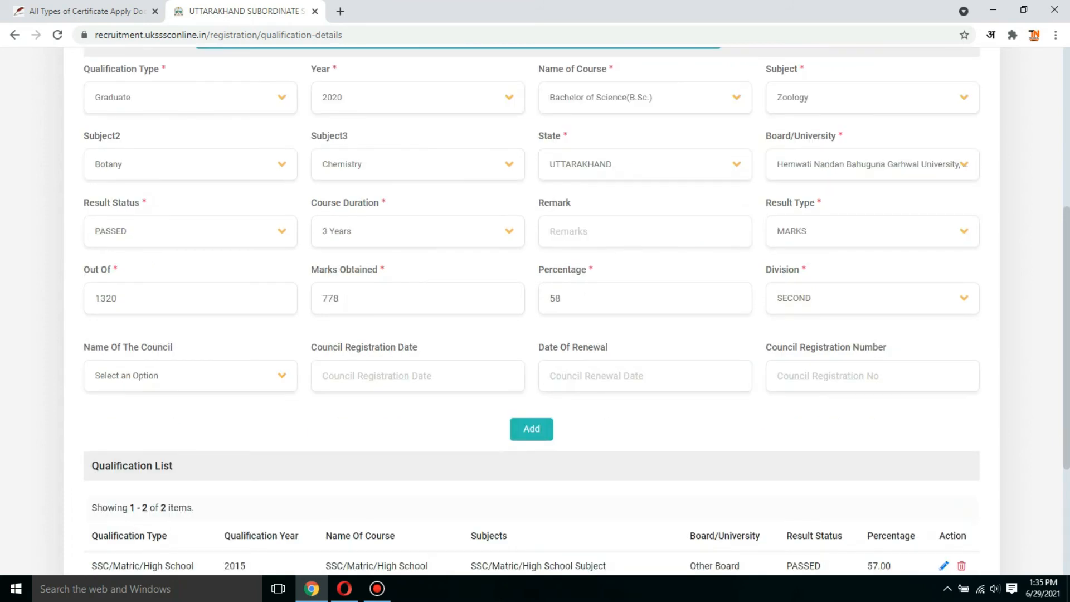
left_click(190, 375)
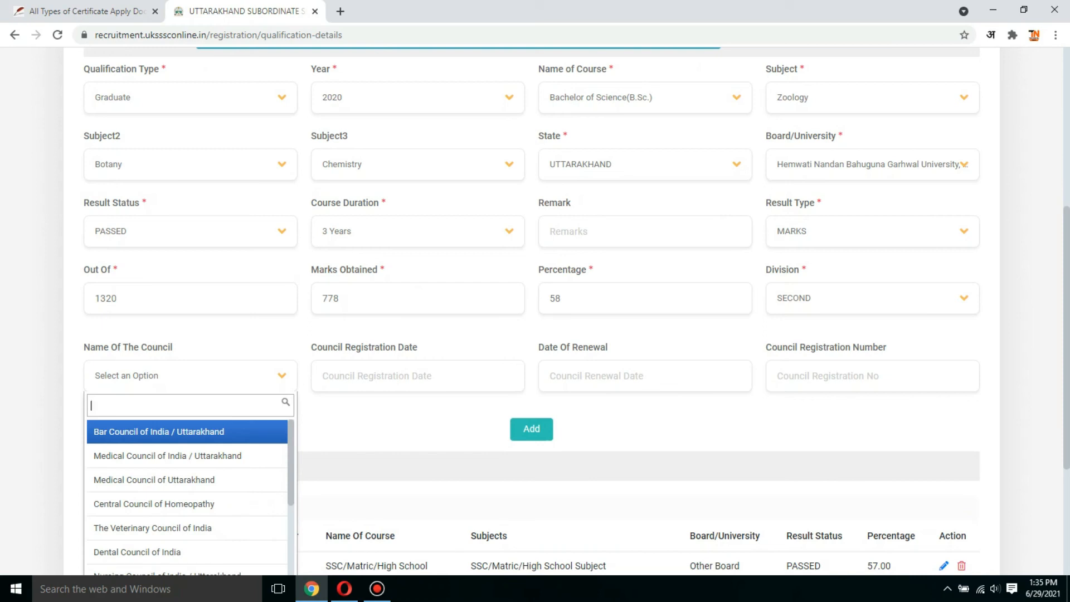
key("Down")
key("Down")
scroll(188, 468, "up", 4)
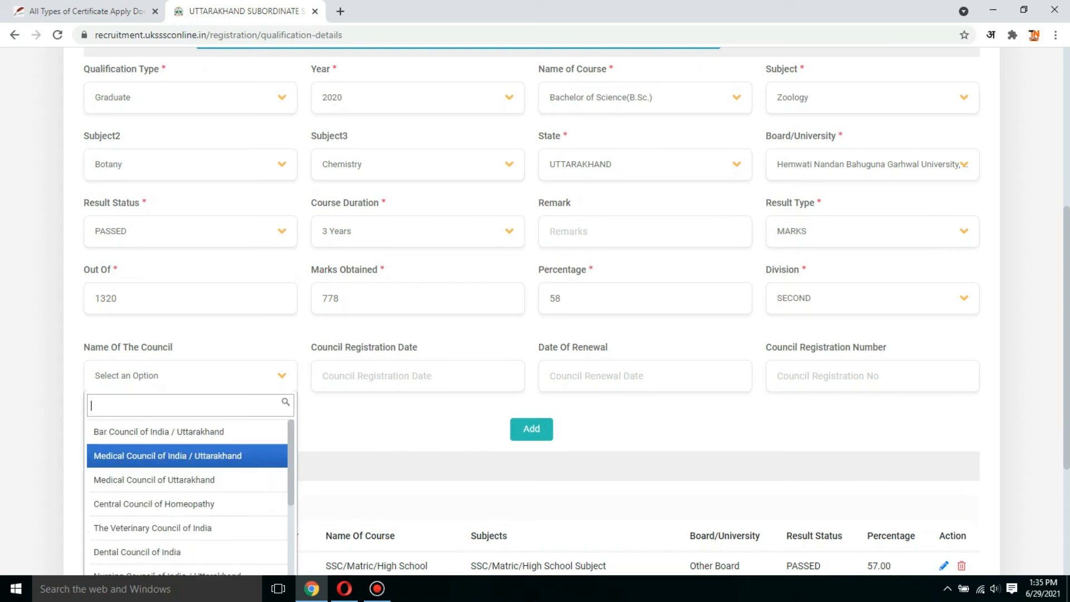
left_click(385, 428)
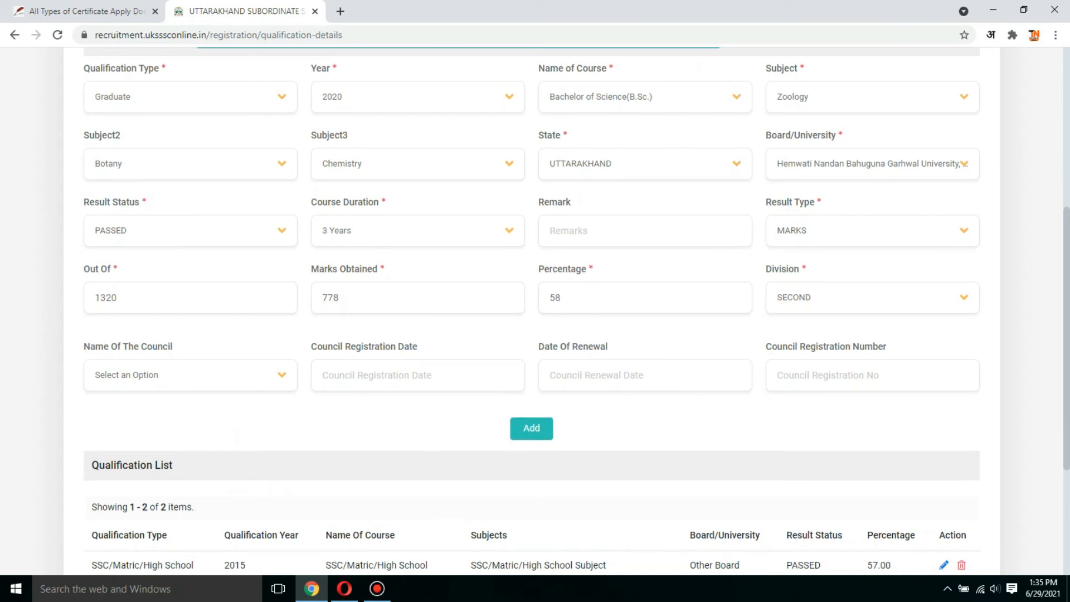
scroll(532, 312, "down", 1)
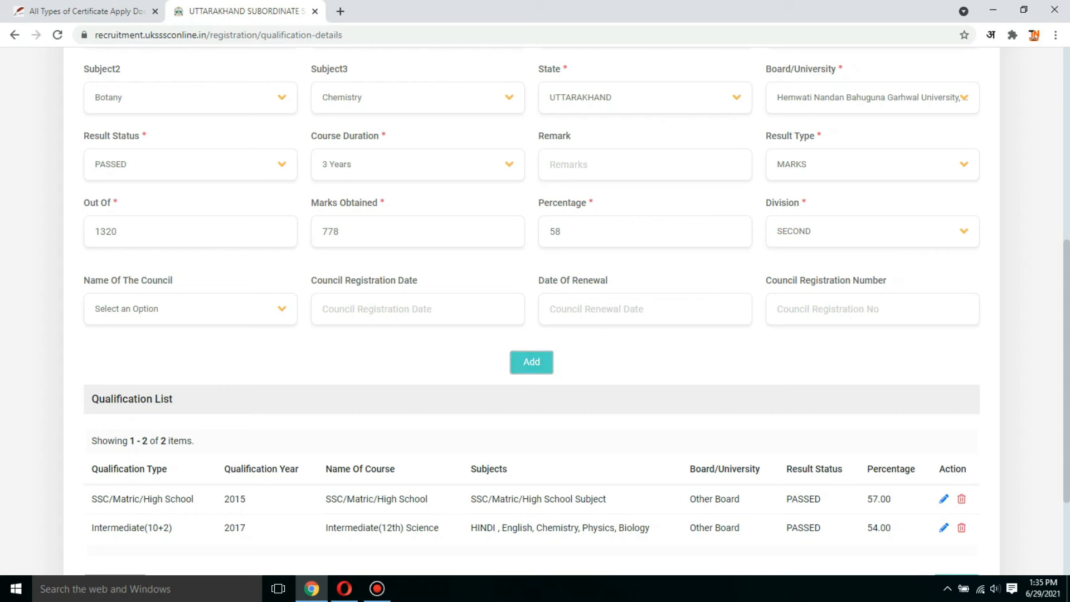
left_click(532, 362)
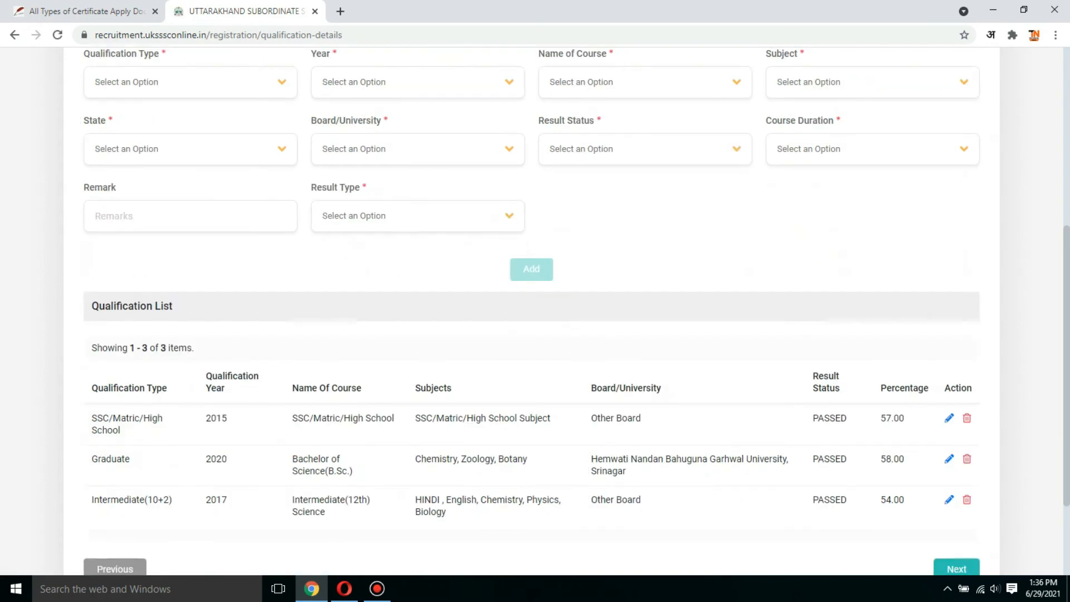
Continue past the three-entry Qualification List to the Step 5 Work Experience form
scroll(532, 313, "down", 1)
scroll(532, 312, "up", 3)
scroll(532, 312, "down", 3)
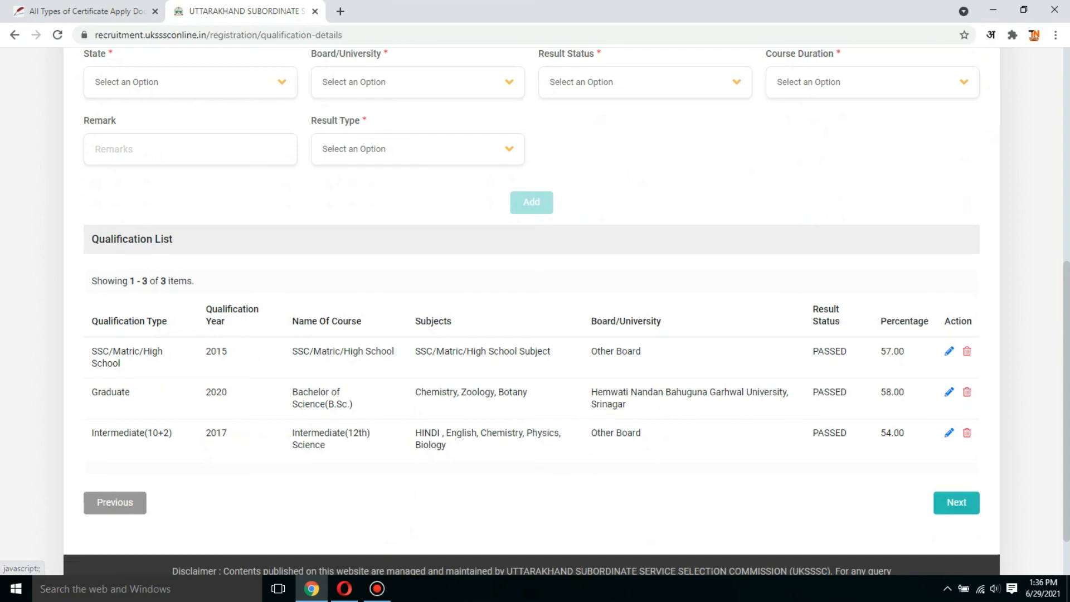
scroll(532, 312, "up", 3)
scroll(532, 312, "down", 5)
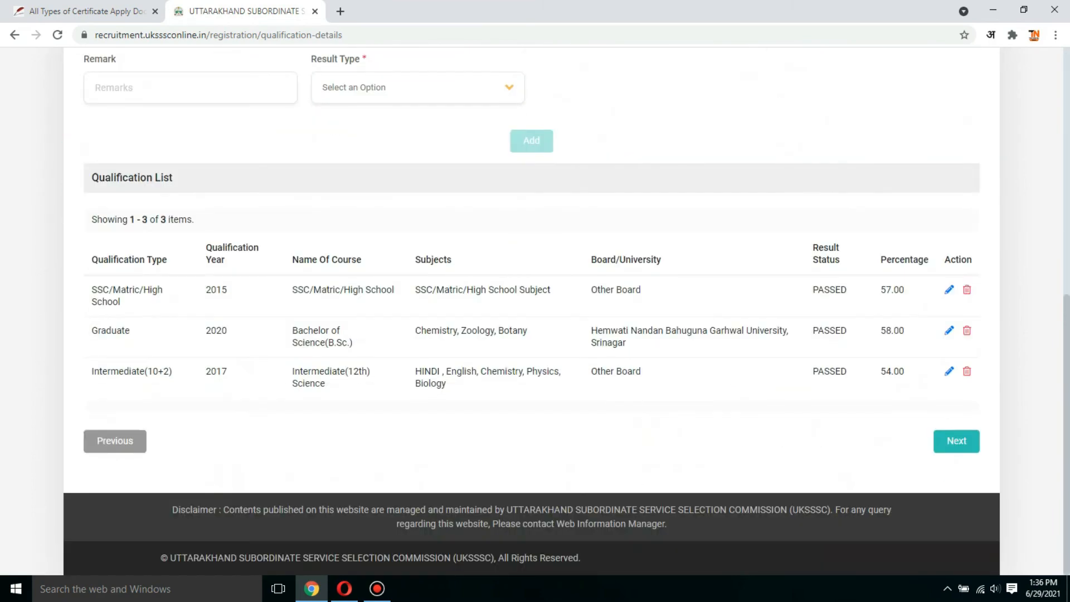
left_click(957, 441)
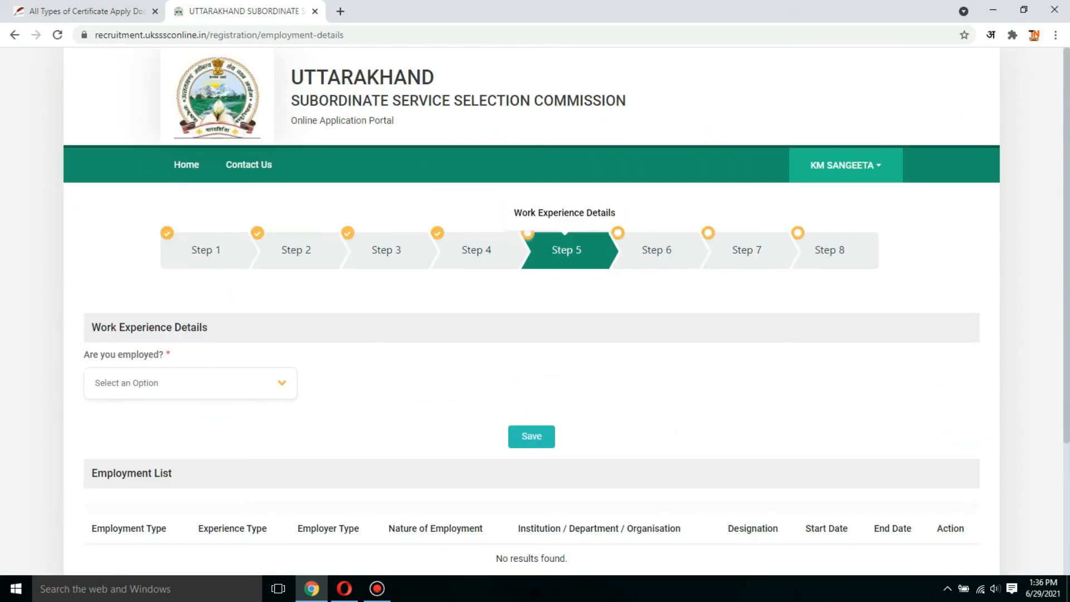
Answer No to 'Are you employed?' and save the Step 5 details
scroll(532, 312, "down", 1)
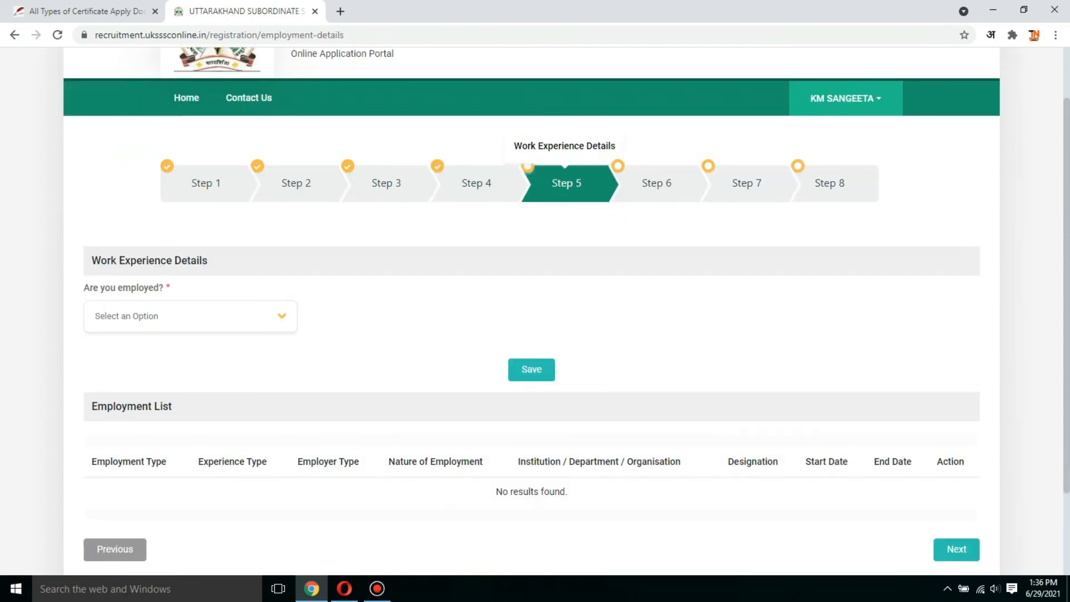
left_click(191, 317)
left_click(191, 368)
scroll(445, 312, "down", 2)
left_click(531, 261)
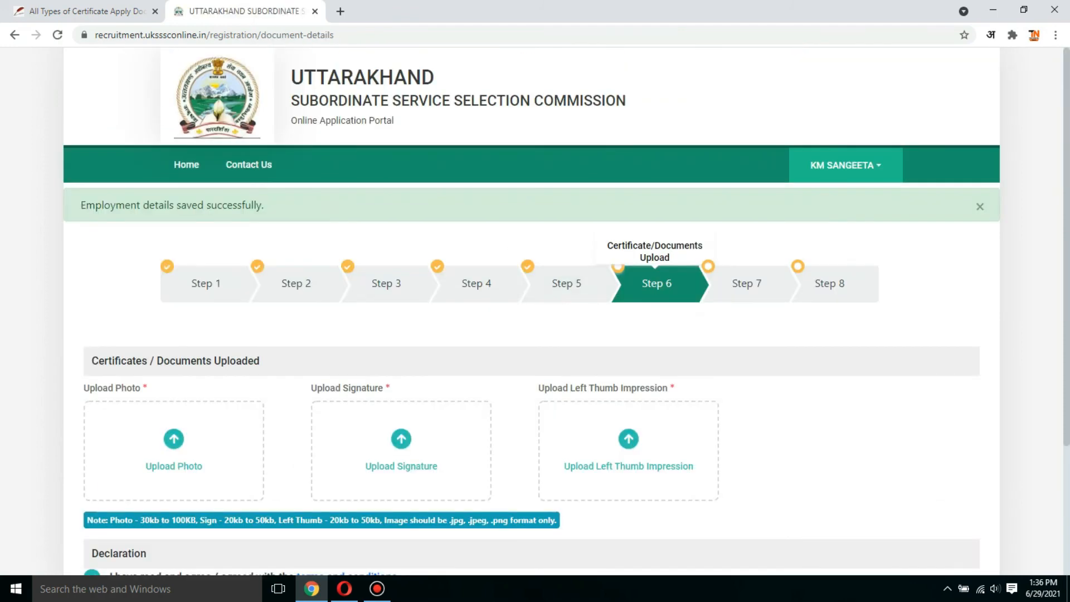
Scroll through the Step 6 Certificate/Documents Upload page to review its empty upload slots
scroll(535, 312, "down", 3)
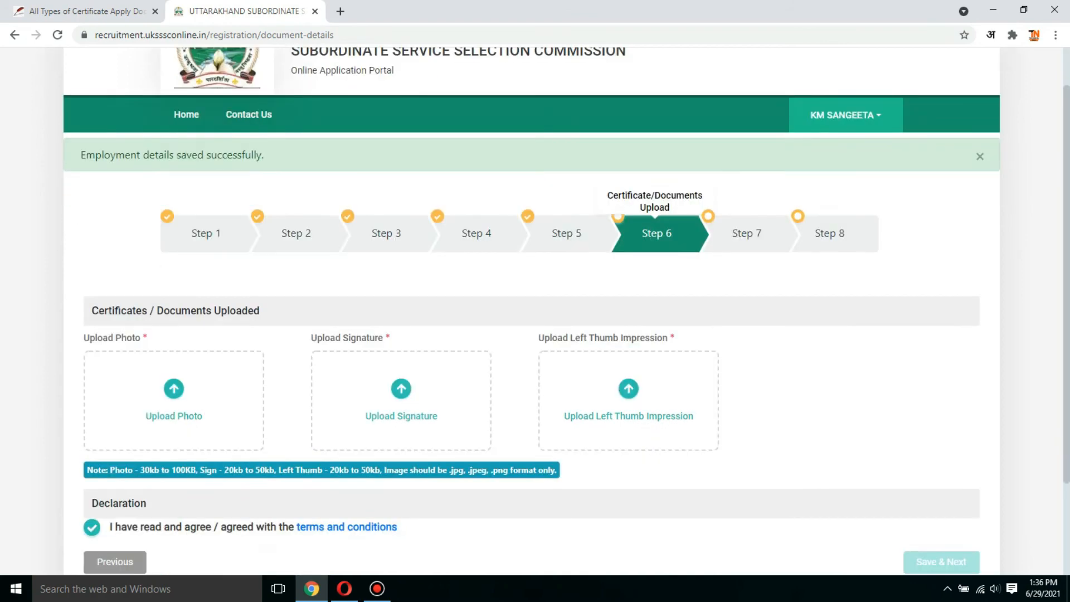
scroll(536, 312, "up", 3)
scroll(535, 312, "down", 3)
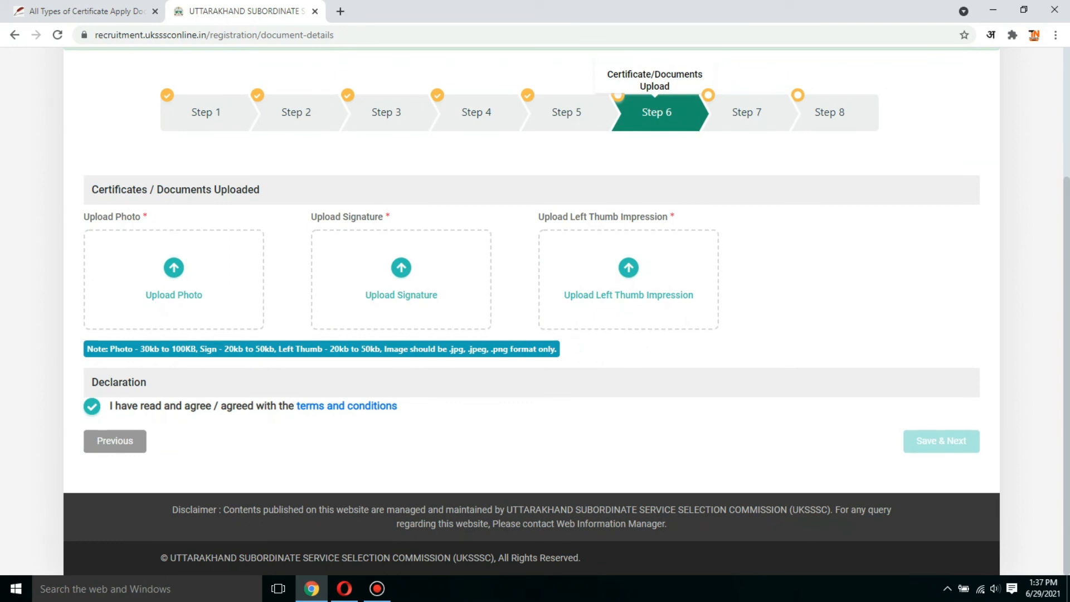
scroll(532, 312, "up", 1)
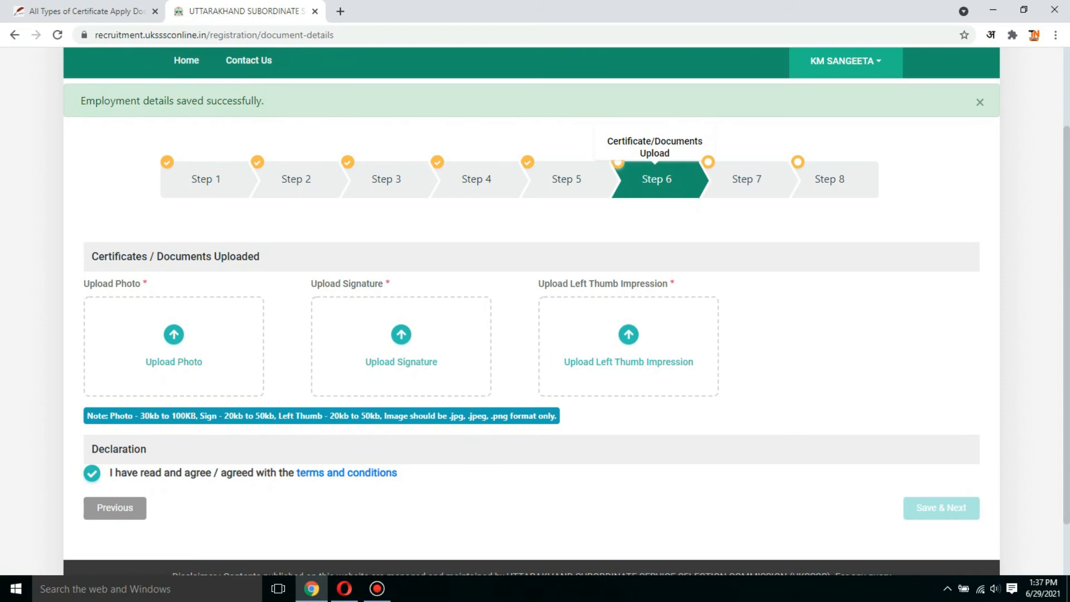
Upload the applicant's photo image from the Desktop
left_click(174, 347)
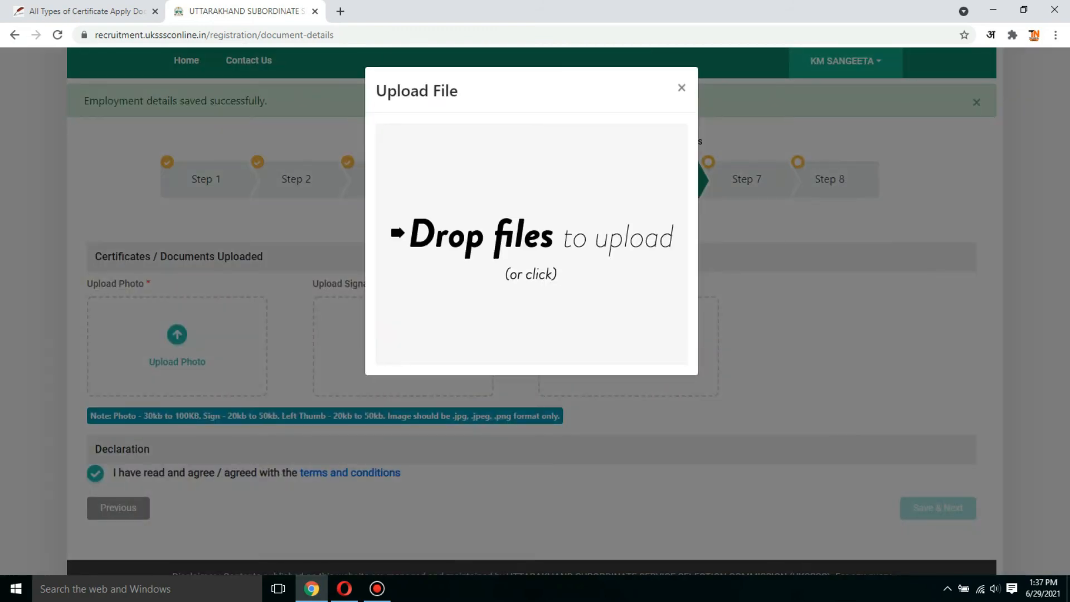
left_click(531, 245)
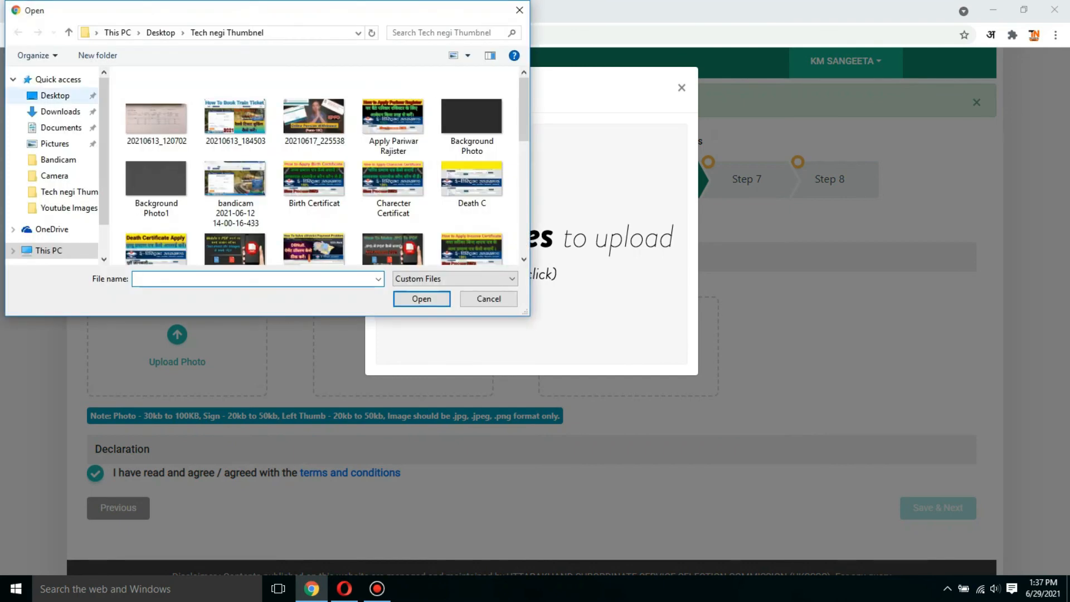
left_click(54, 95)
left_click(393, 198)
left_click(422, 298)
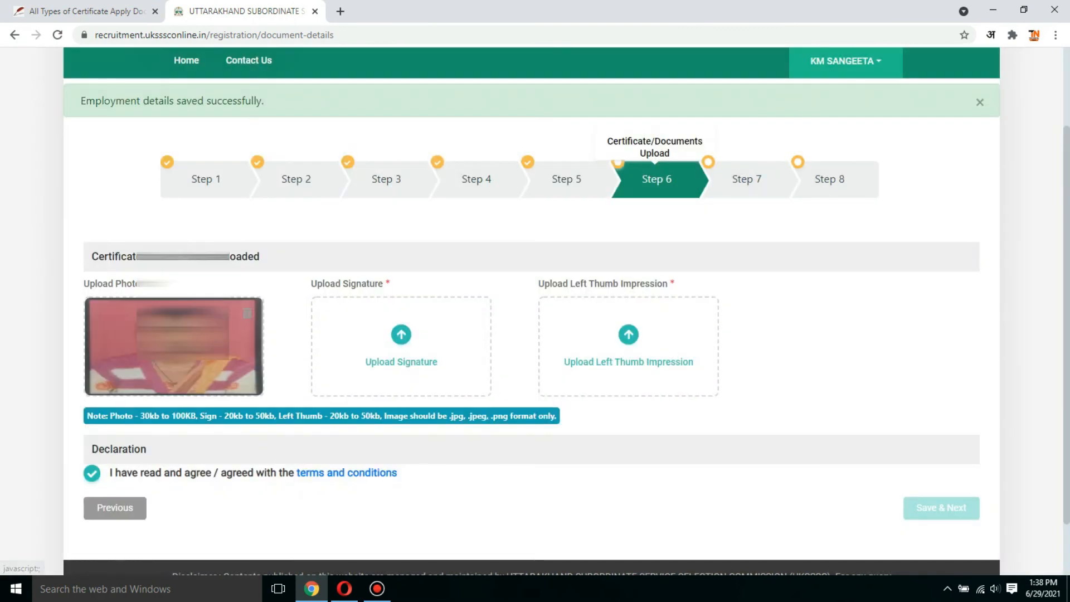
Upload the signature image file
left_click(401, 346)
left_click(410, 229)
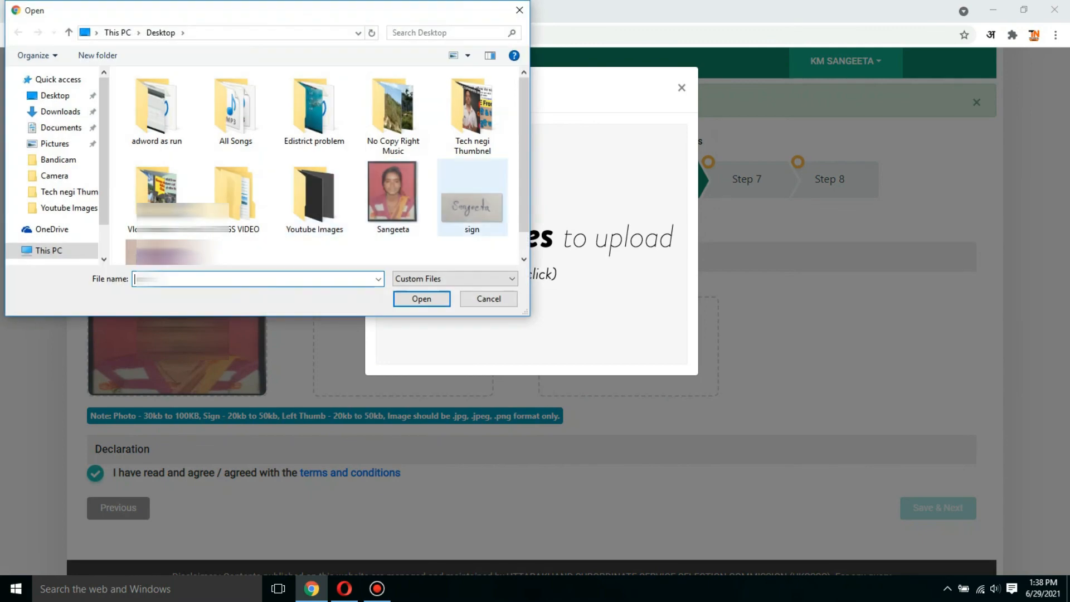
left_click(473, 204)
left_click(422, 299)
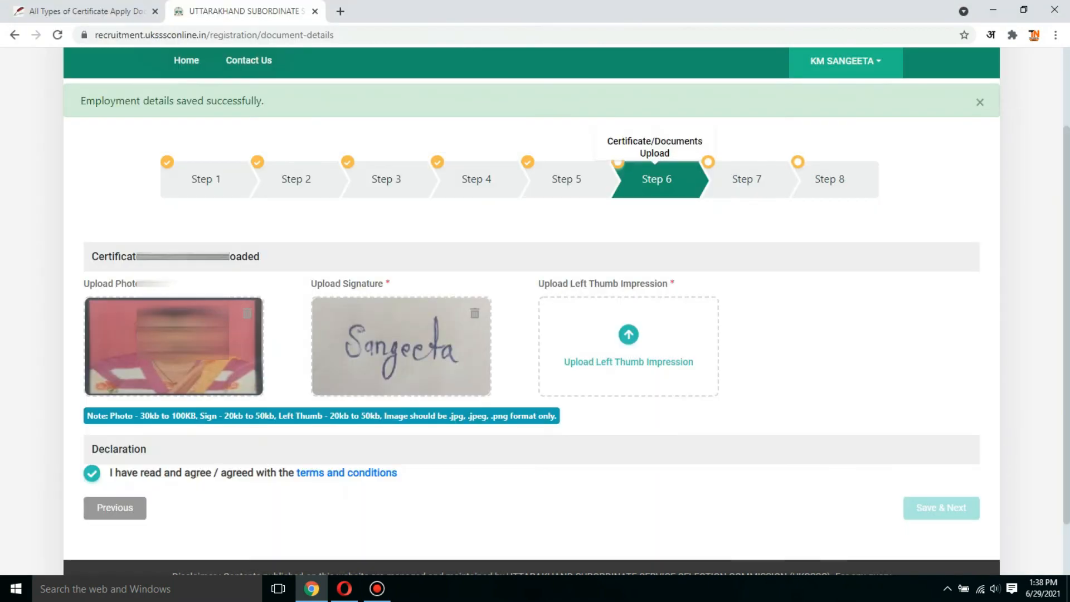
Upload the left thumb impression image file
left_click(629, 349)
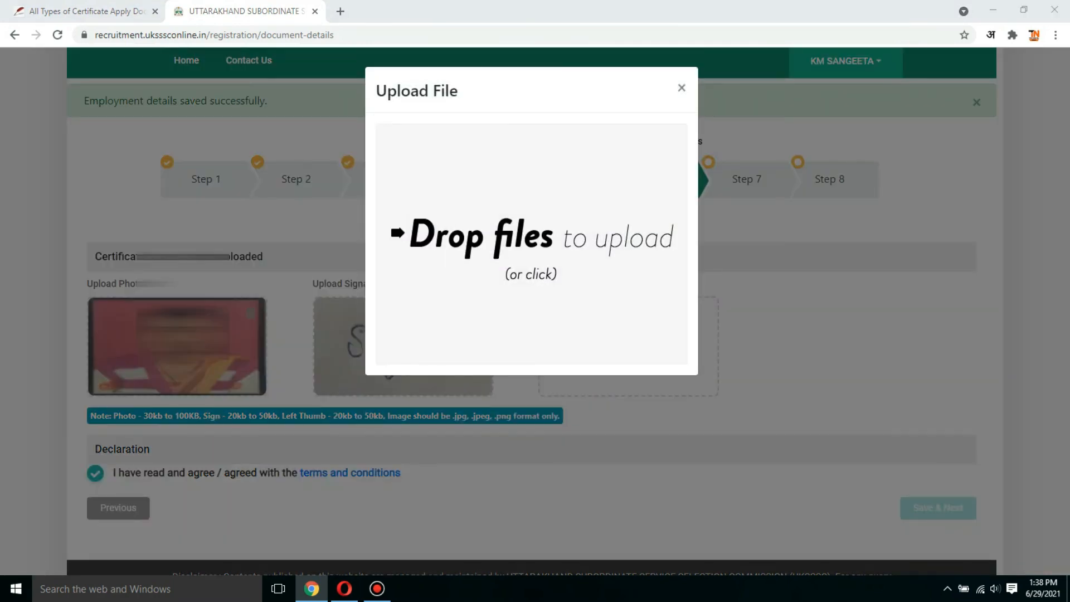
left_click(531, 246)
left_click(157, 248)
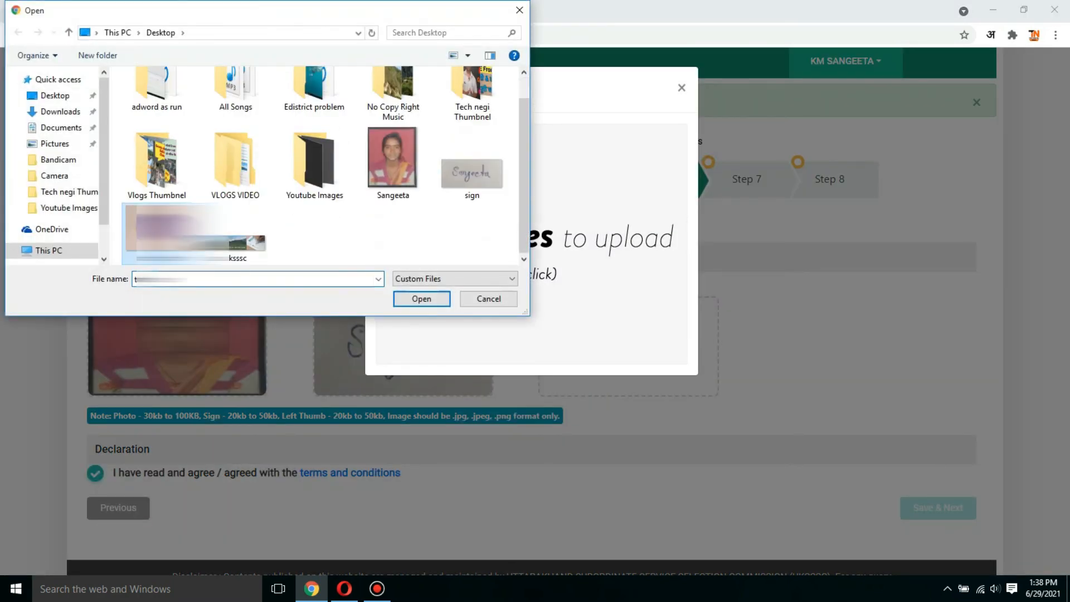
left_click(421, 299)
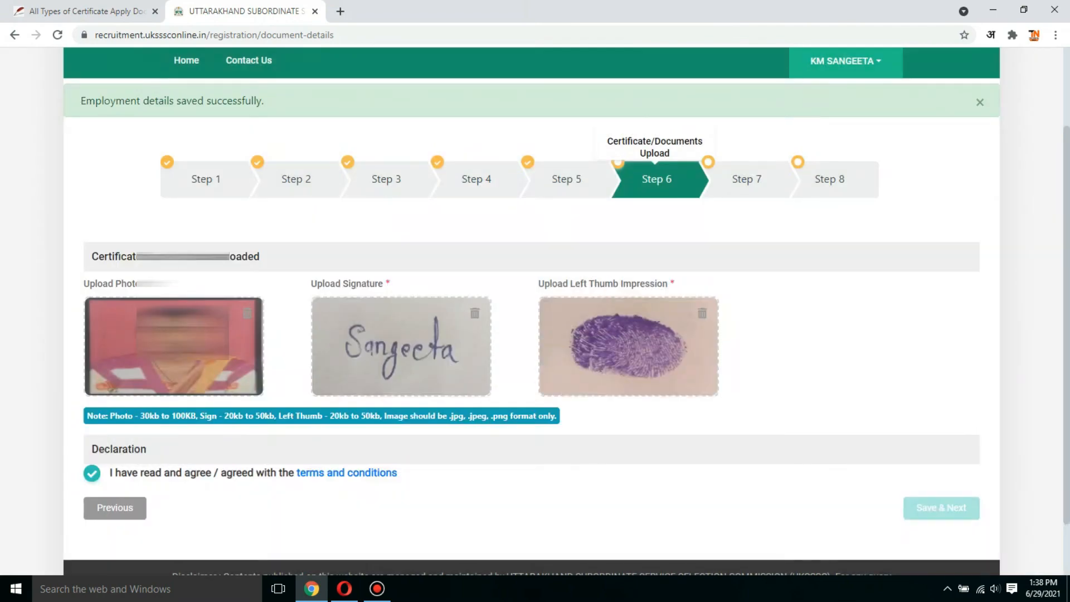
scroll(532, 312, "down", 1)
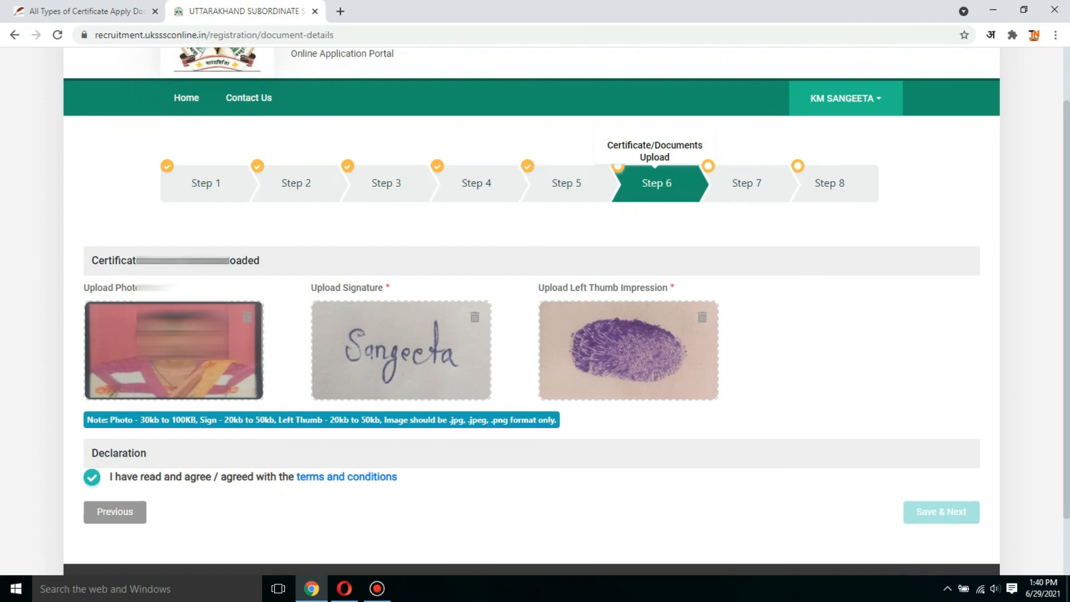
scroll(532, 312, "down", 1)
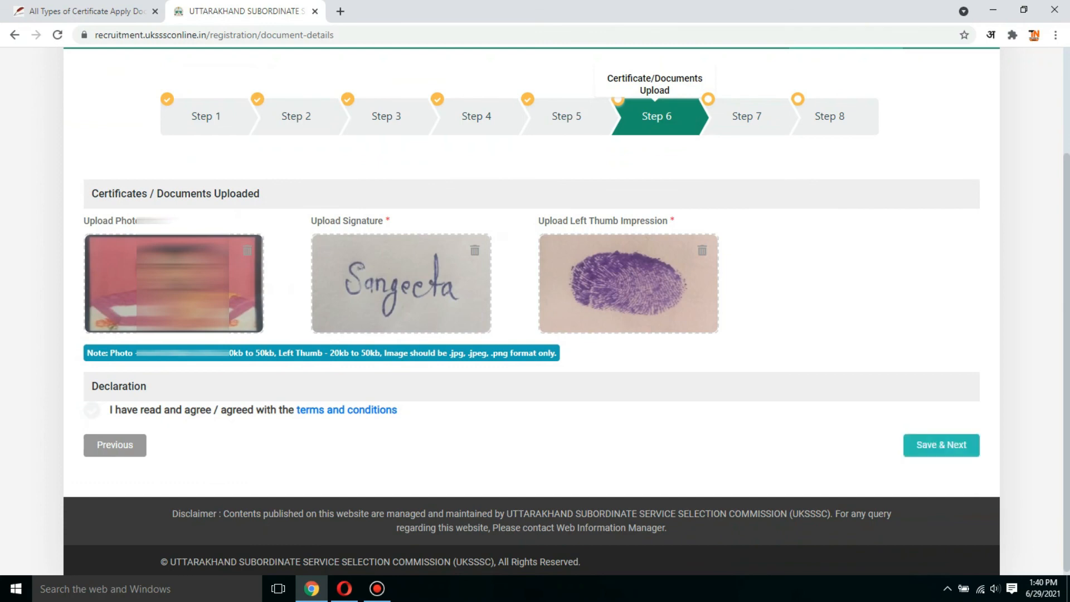
Accept the declaration and save the Step 6 uploads to move on to Step 7
left_click(92, 411)
left_click(941, 445)
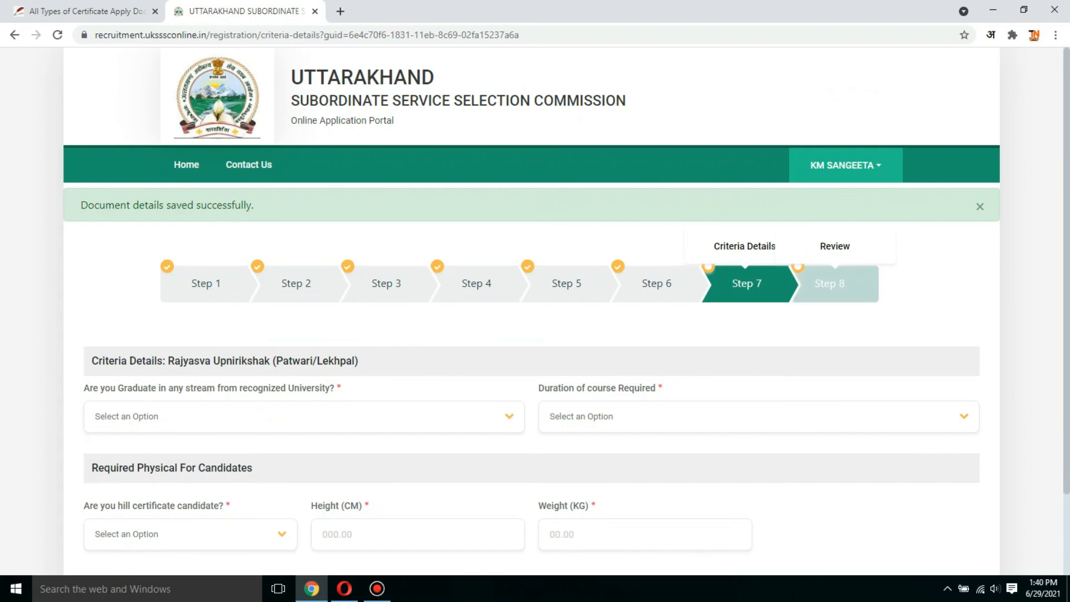
scroll(535, 311, "down", 2)
scroll(535, 311, "up", 2)
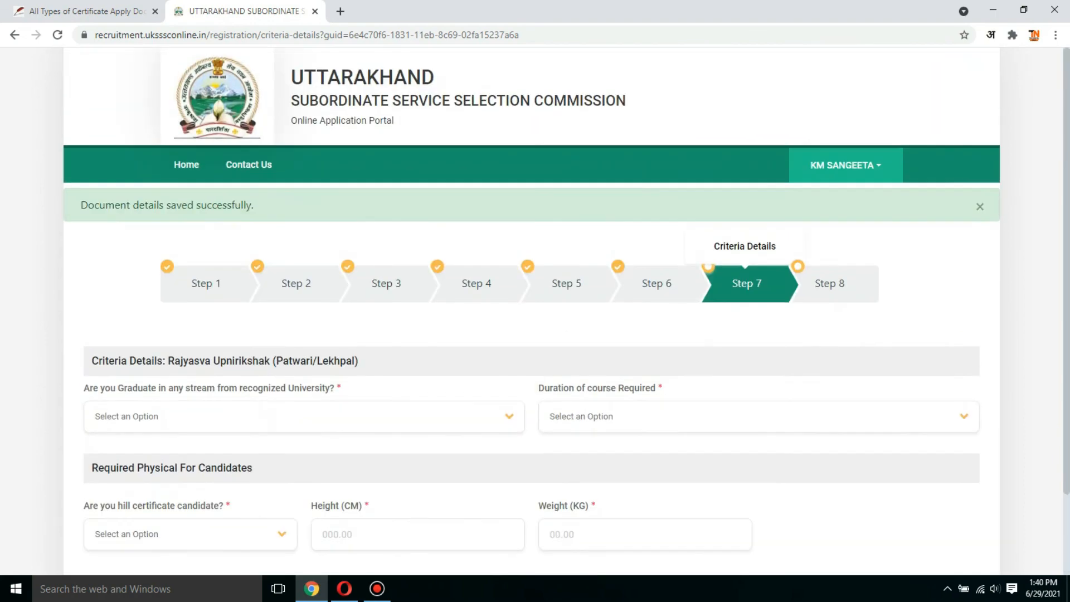
Recheck the saved Step 6 photo, signature and thumb uploads, then return to Step 7 Criteria Details
left_click(657, 283)
scroll(535, 311, "down", 3)
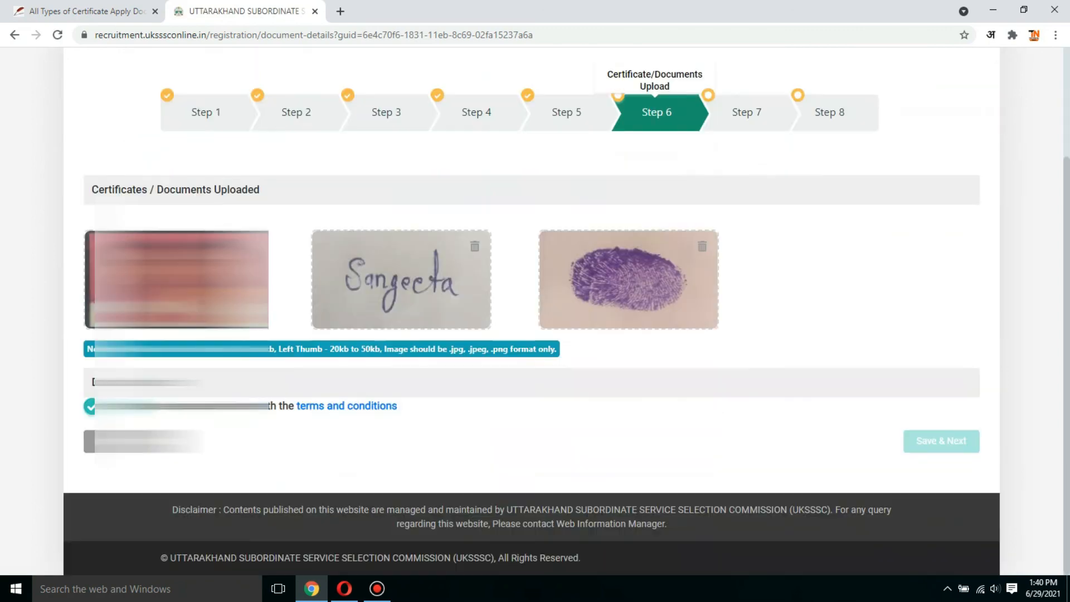
scroll(535, 311, "up", 3)
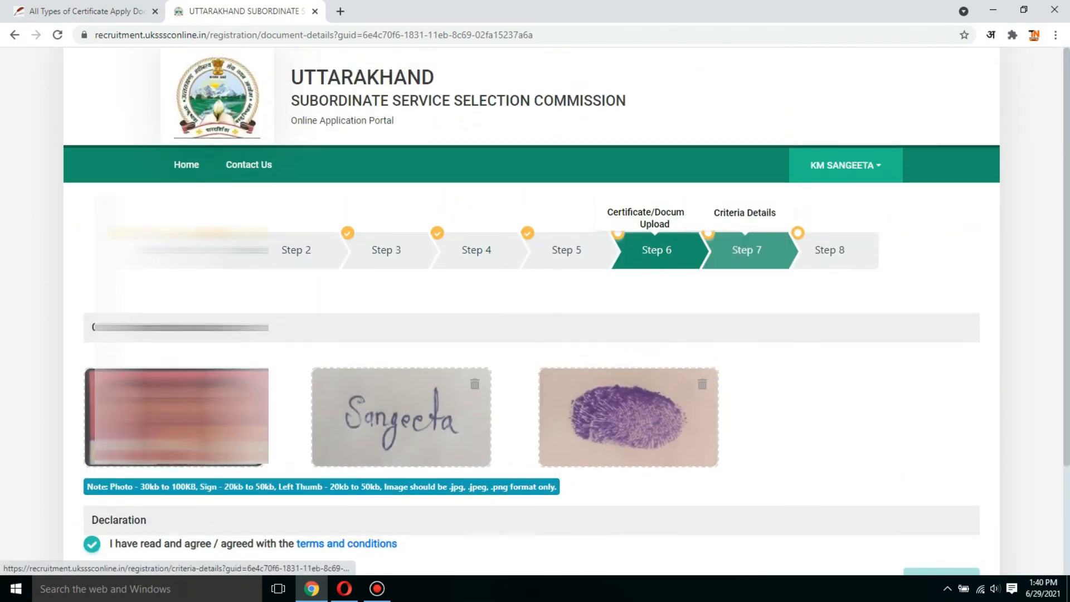
left_click(746, 246)
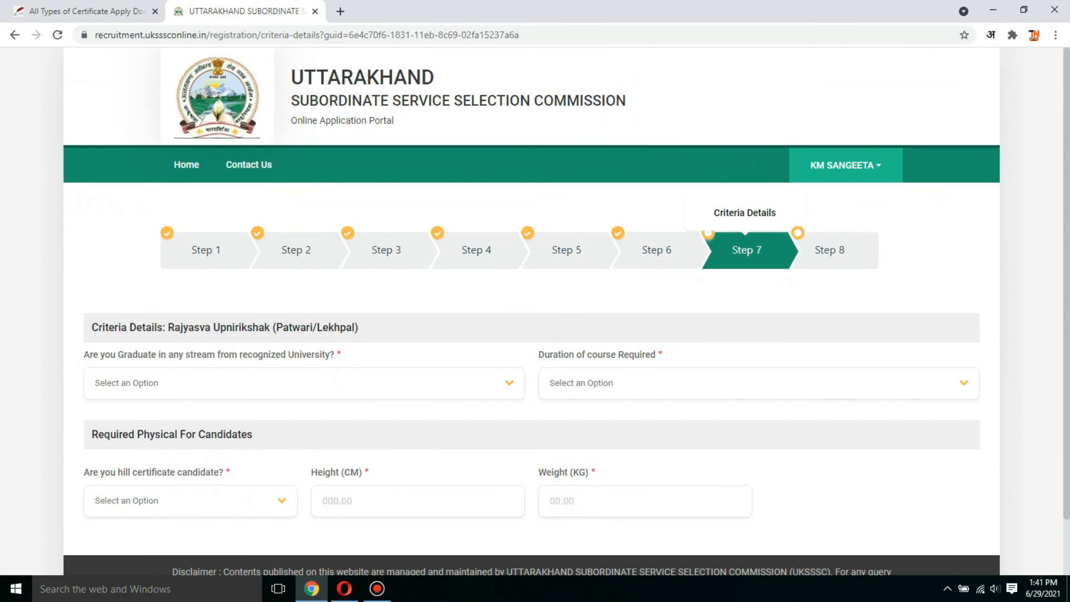
Review the Step 7 Criteria Details page, then reload it through the account menu's dashboard
scroll(532, 312, "down", 1)
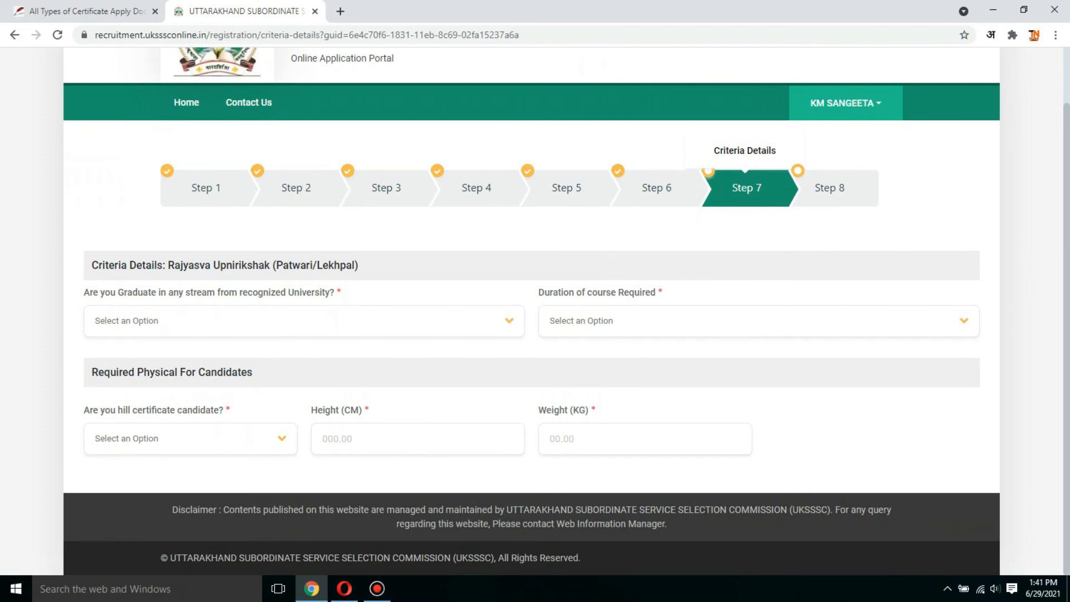
scroll(532, 312, "up", 1)
scroll(531, 312, "down", 1)
left_click(845, 103)
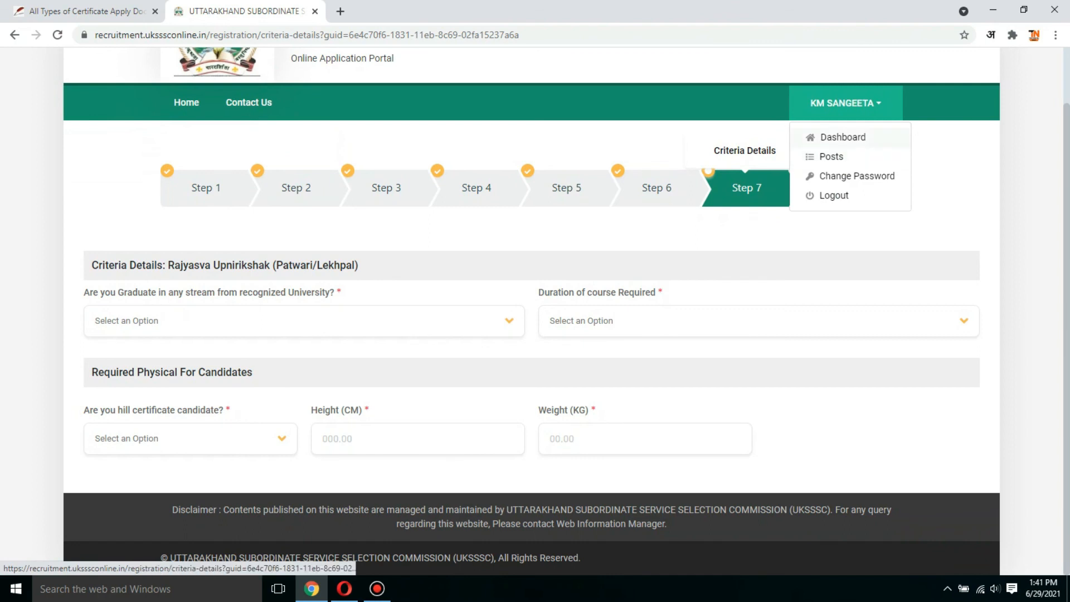
left_click(843, 137)
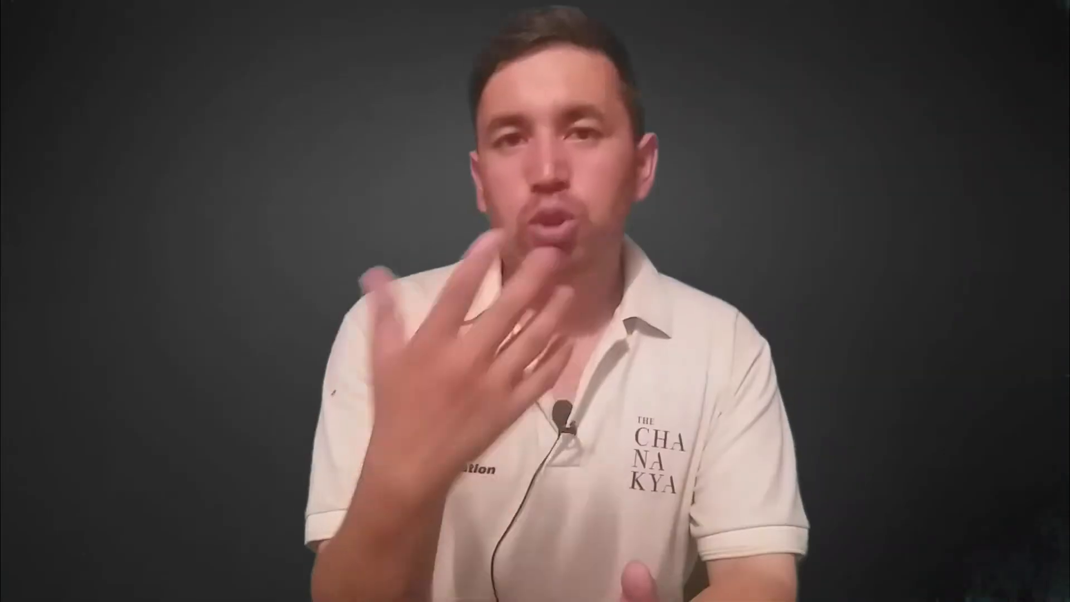